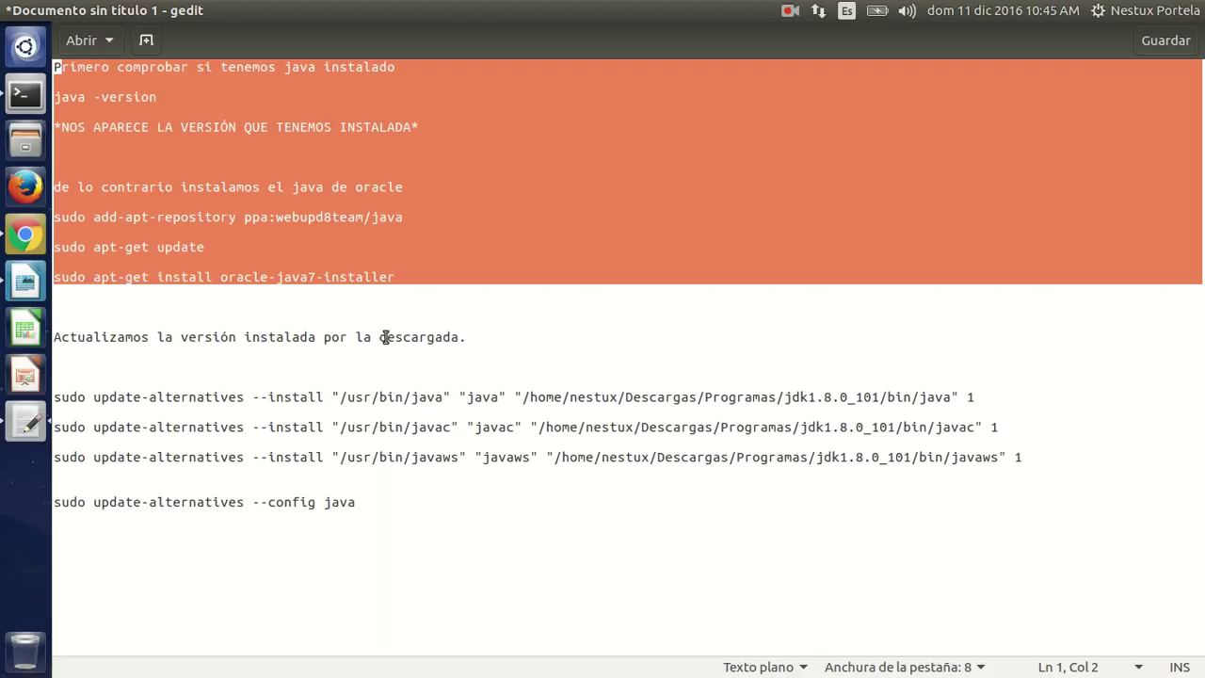
- Copy the update-alternatives --install command for "/usr/bin/java" from the gedit notes and paste it at the terminal prompt without running it
left_click(369, 397)
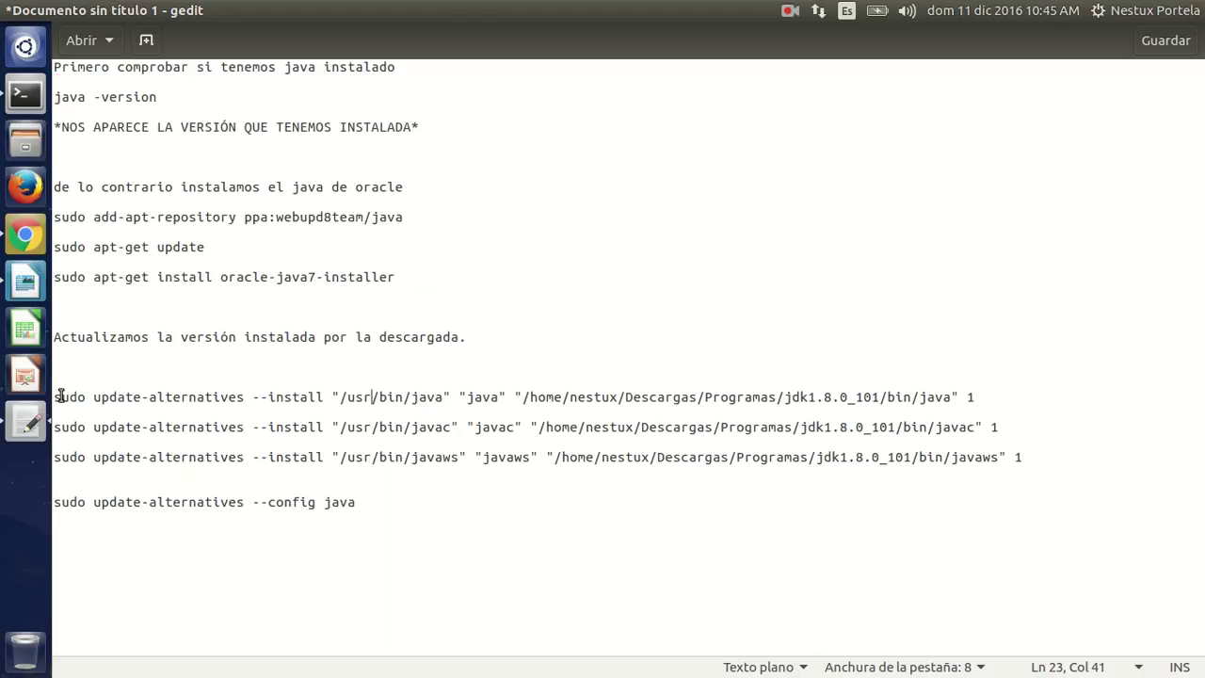
left_click_drag(56, 396, 977, 399)
right_click(944, 396)
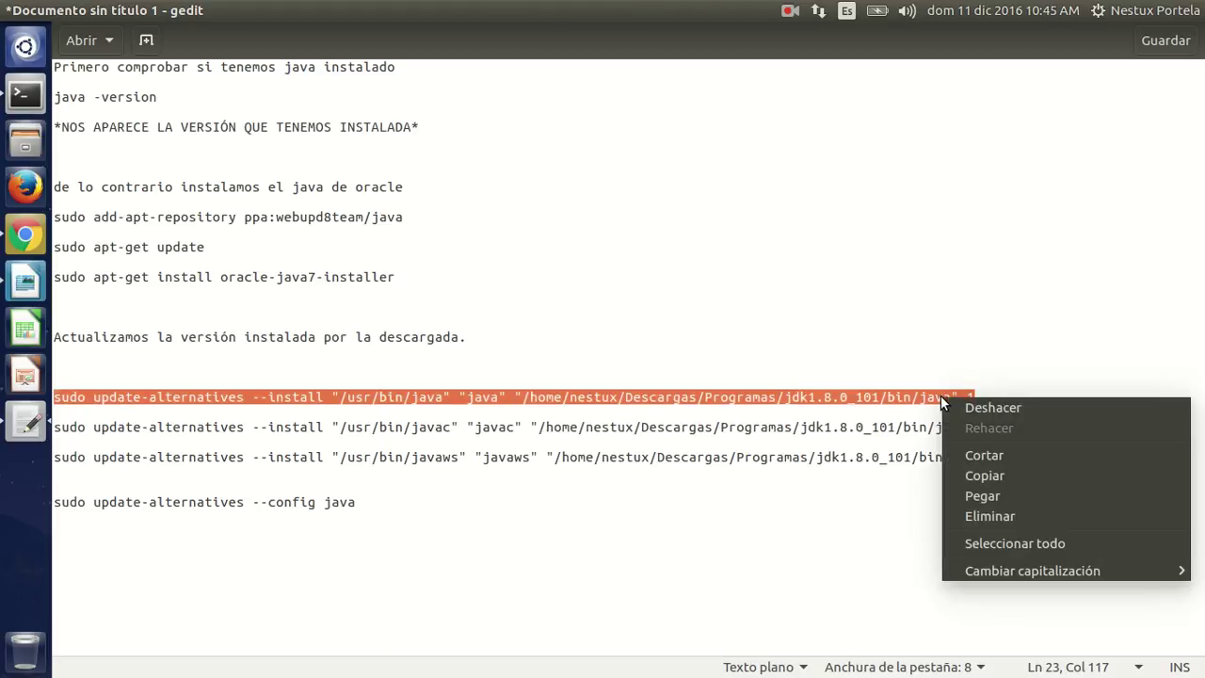
left_click(960, 471)
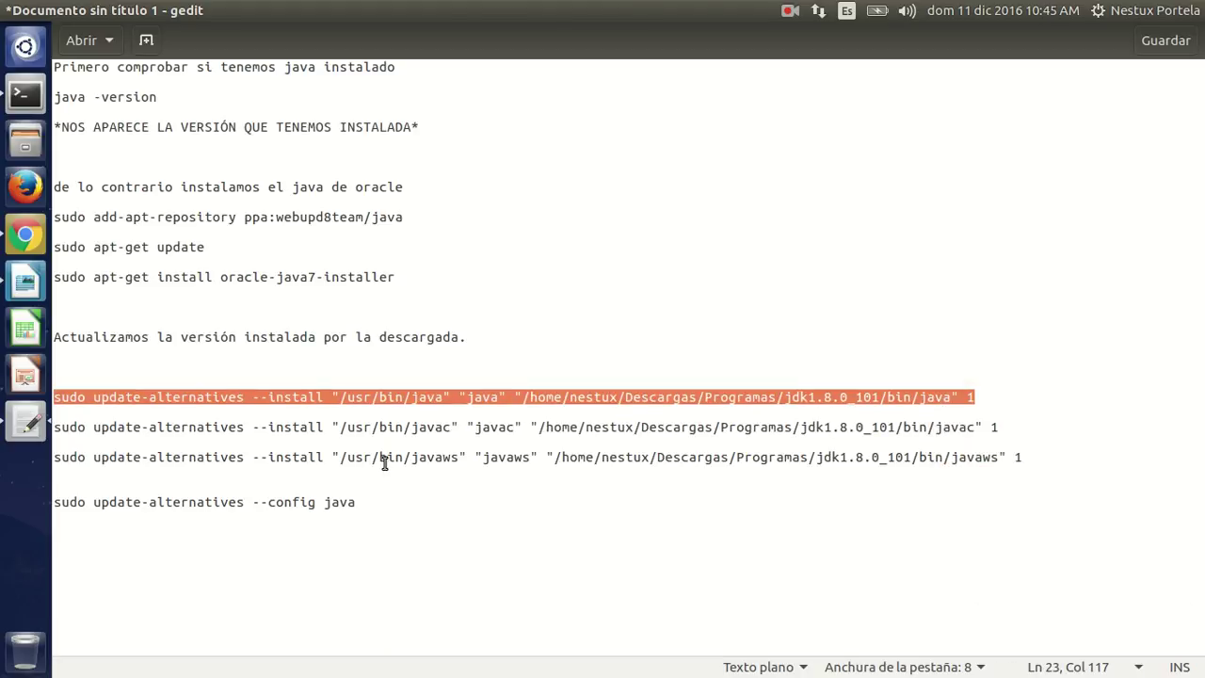
left_click(26, 94)
right_click(223, 29)
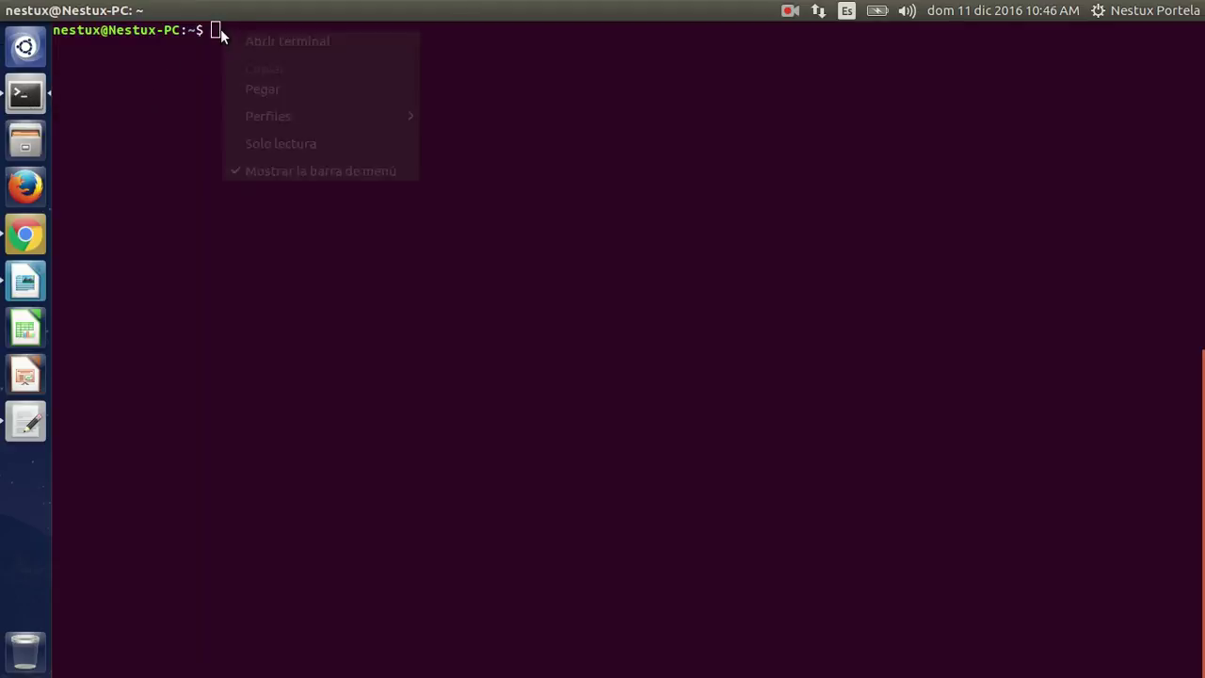
left_click(254, 89)
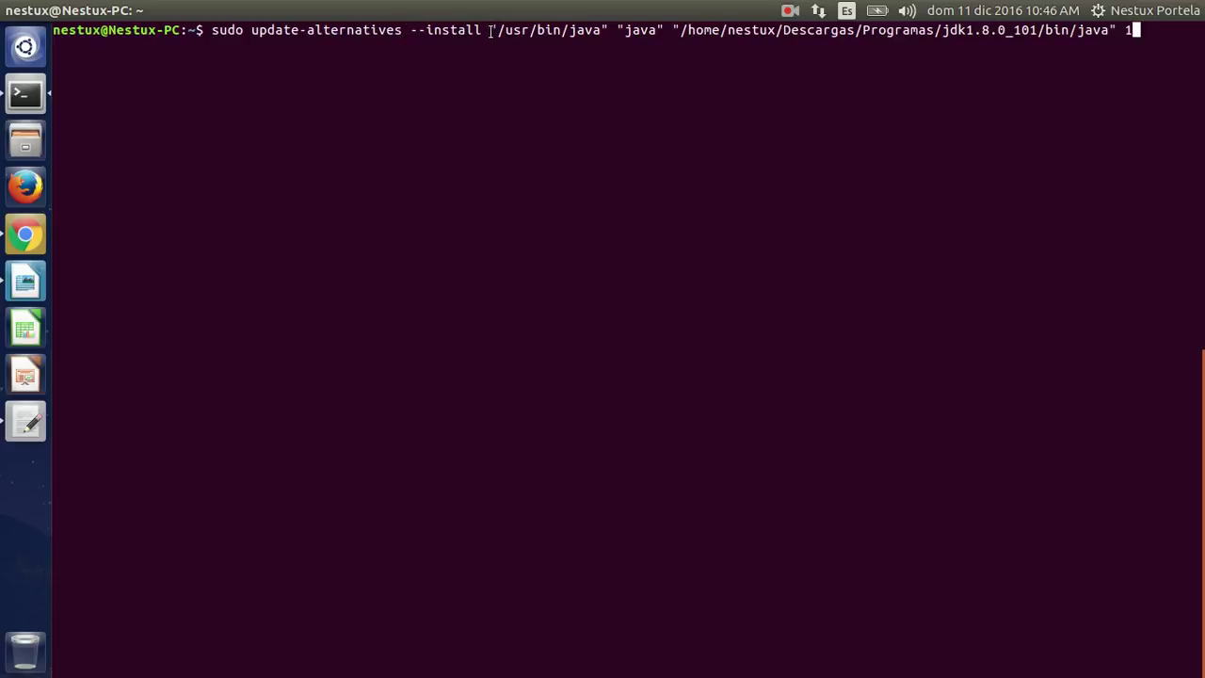
- Highlight both java paths in the pasted command and locate the jdk1.8.0_101 folder under Descargas/Programas in the file manager
left_click_drag(499, 31, 599, 34)
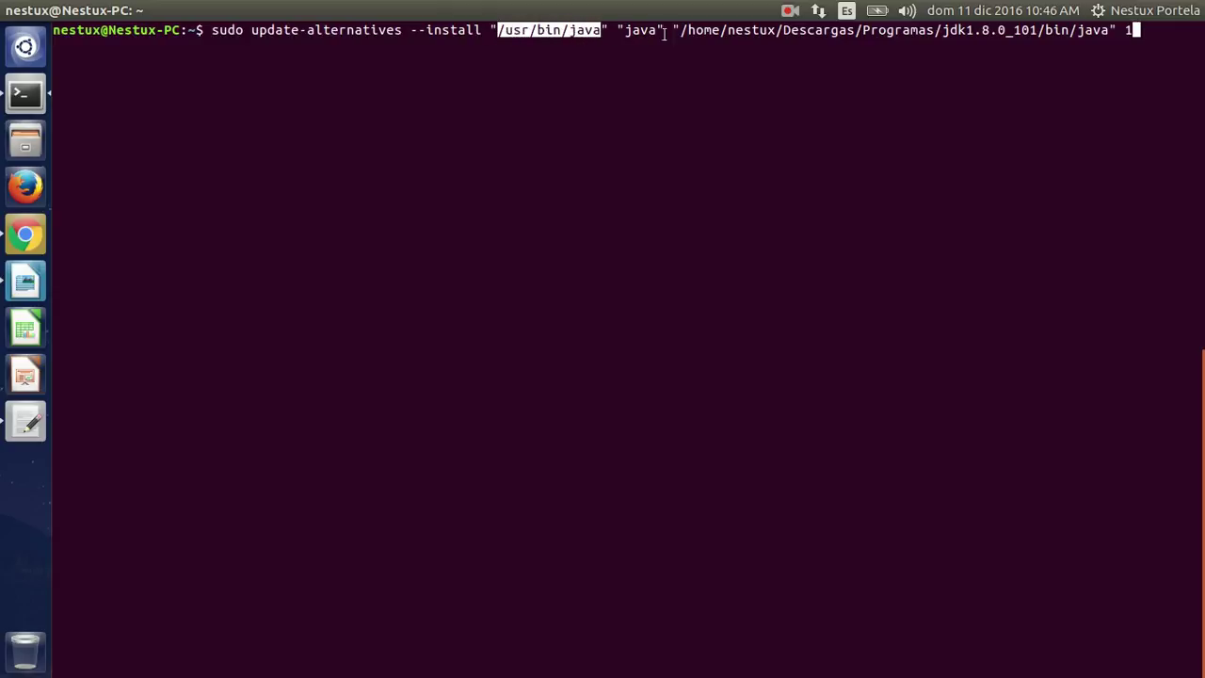
left_click_drag(681, 31, 1108, 31)
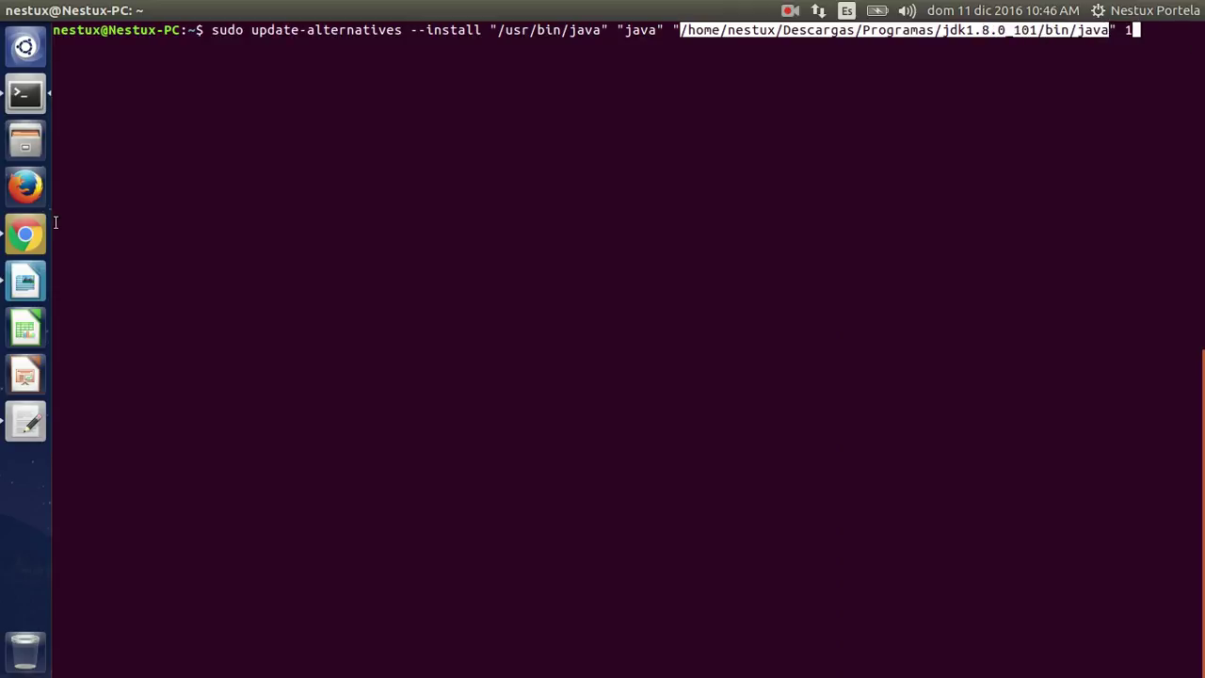
left_click(41, 147)
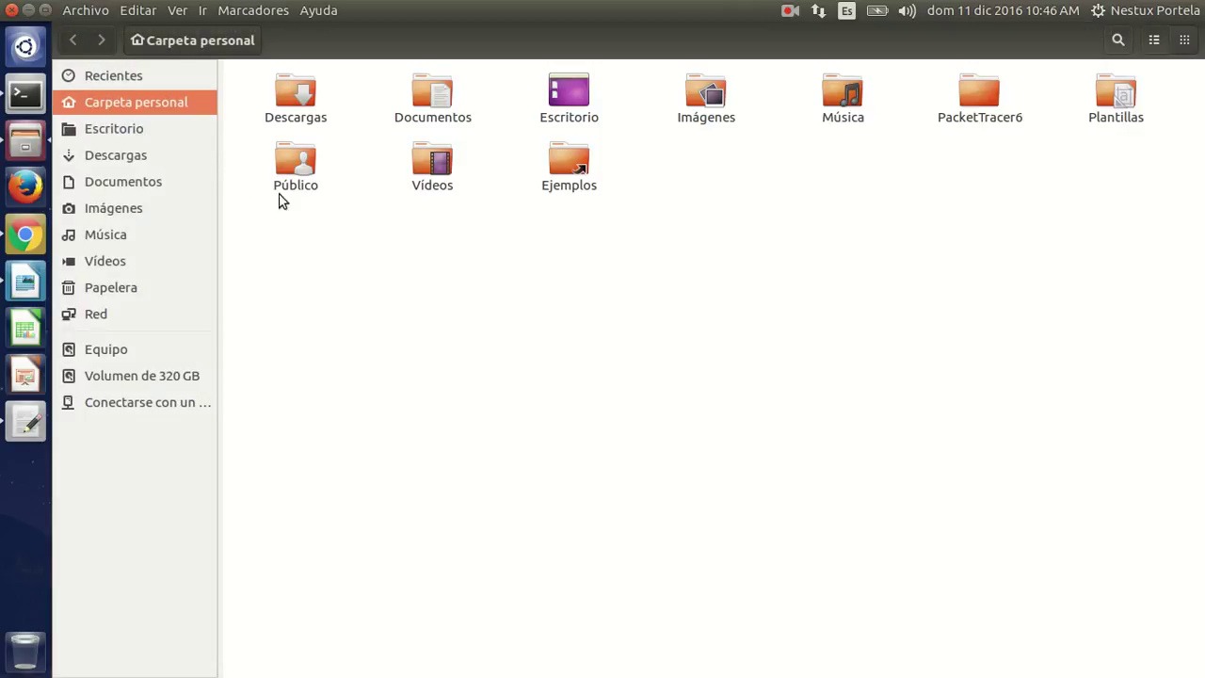
left_click(141, 154)
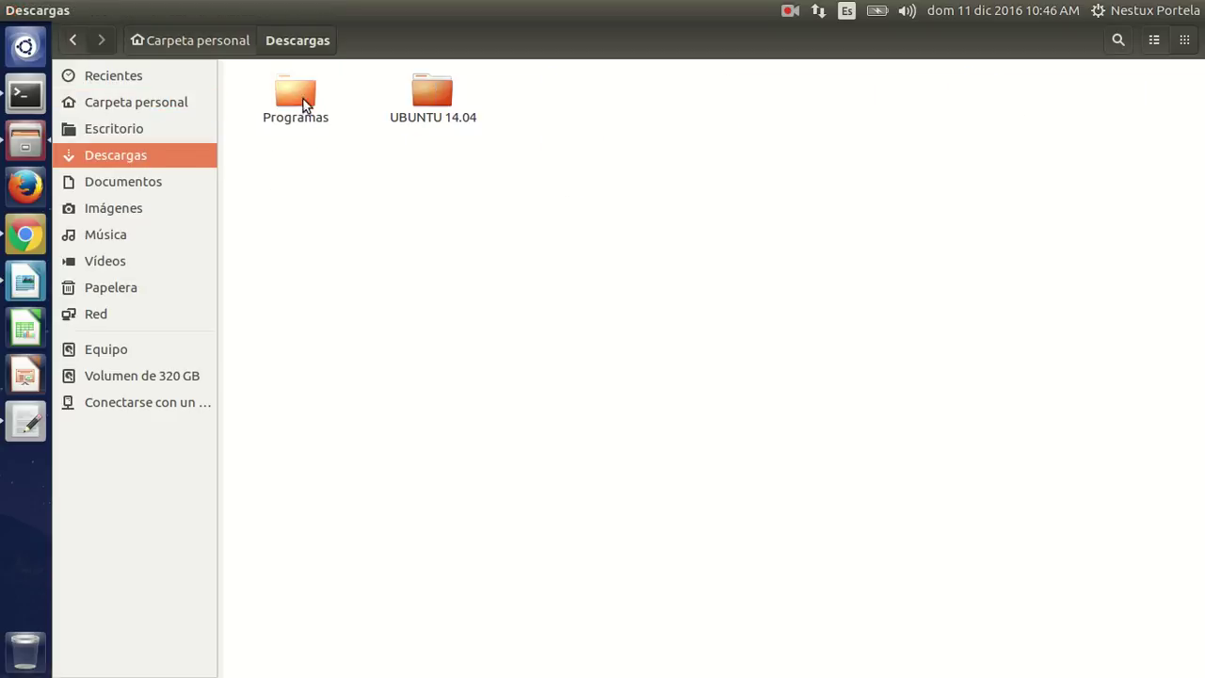
double_click(422, 88)
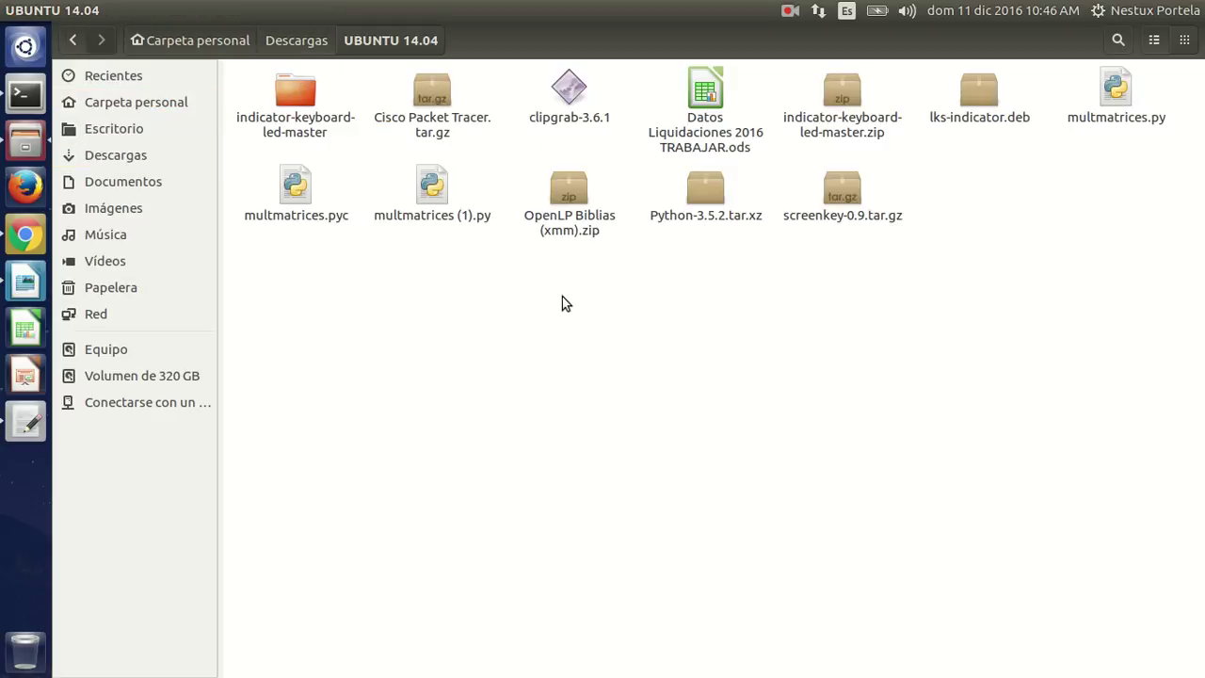
left_click(274, 43)
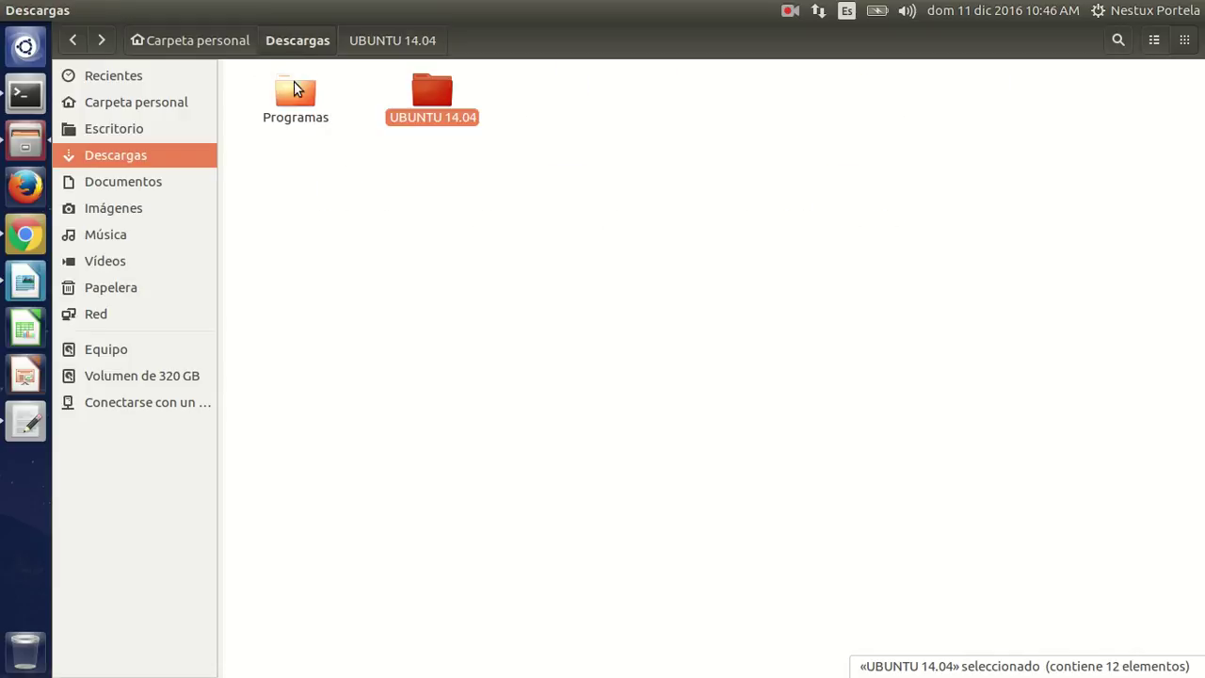
double_click(290, 94)
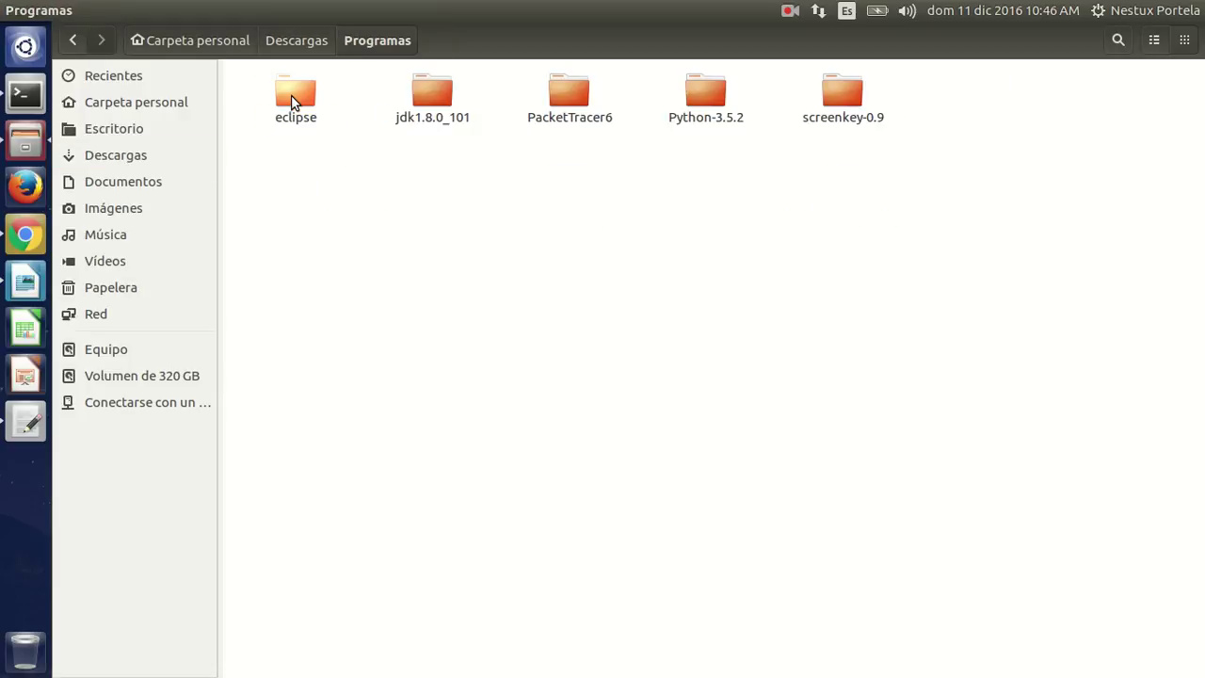
left_click(425, 94)
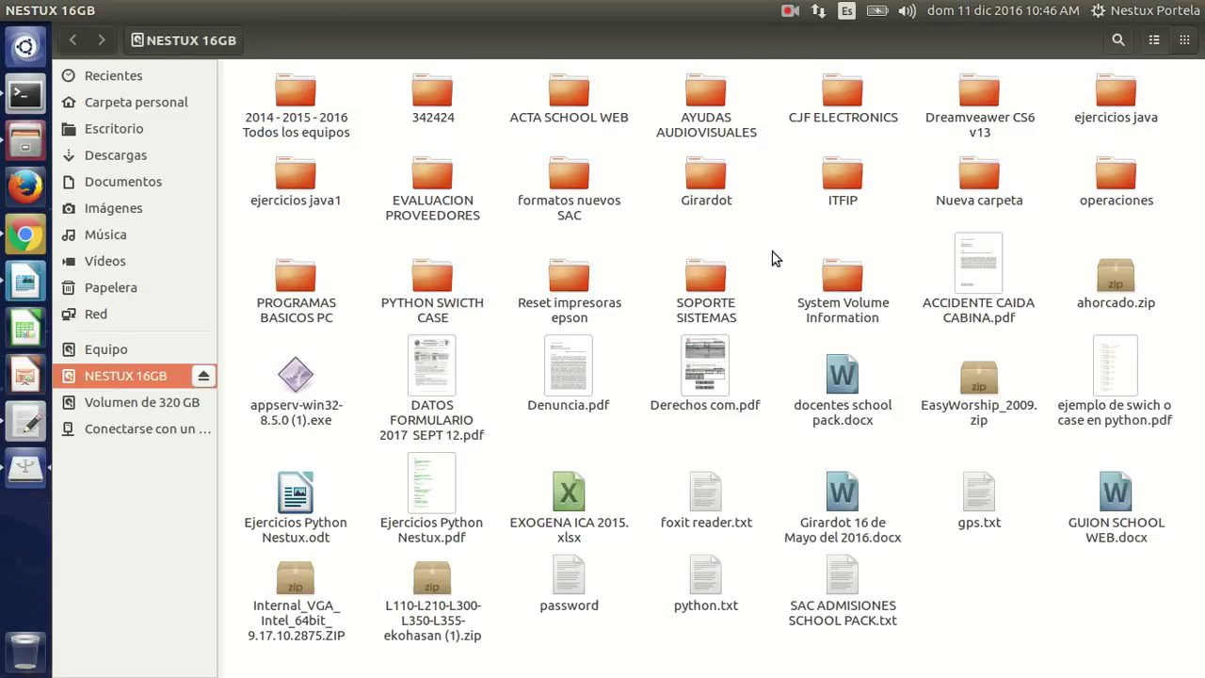
- Extract jdk-8u101-linux-x64.tar.gz in place on the USB drive, inside ITFIP/II SEMESTRE/PROGRAMACION ORIENTADA A OBJETOS/JAVA FOR DEVELOPERS
double_click(860, 173)
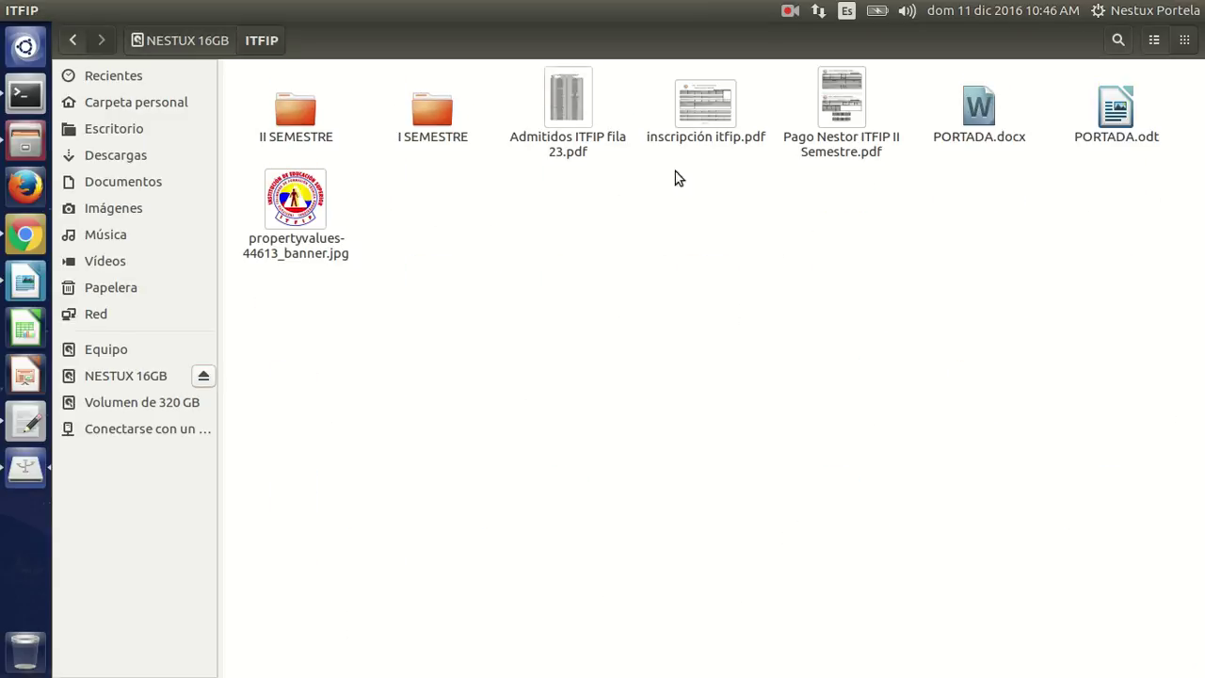
double_click(296, 124)
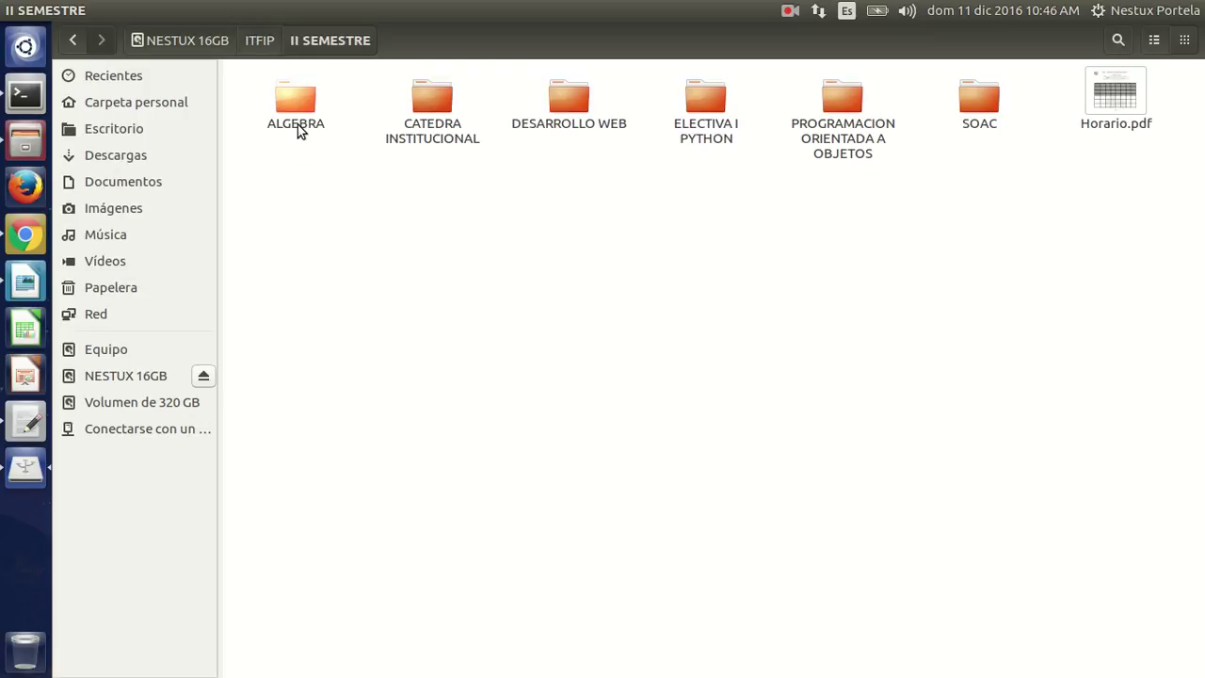
double_click(847, 106)
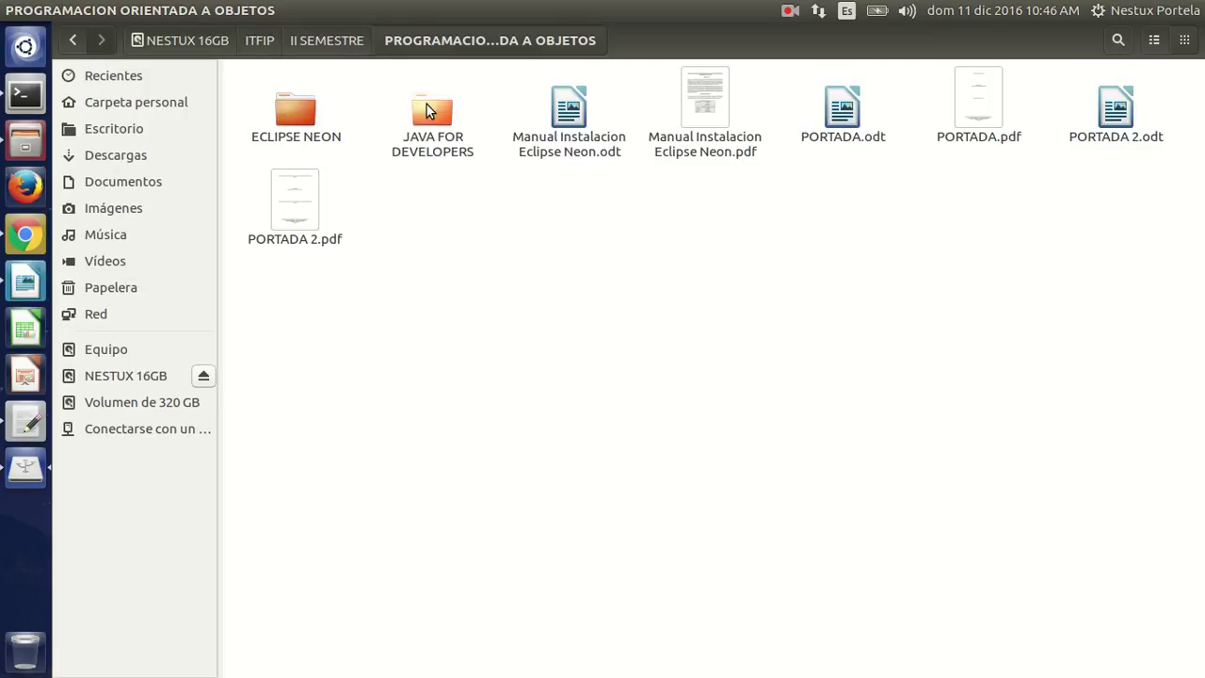
double_click(428, 108)
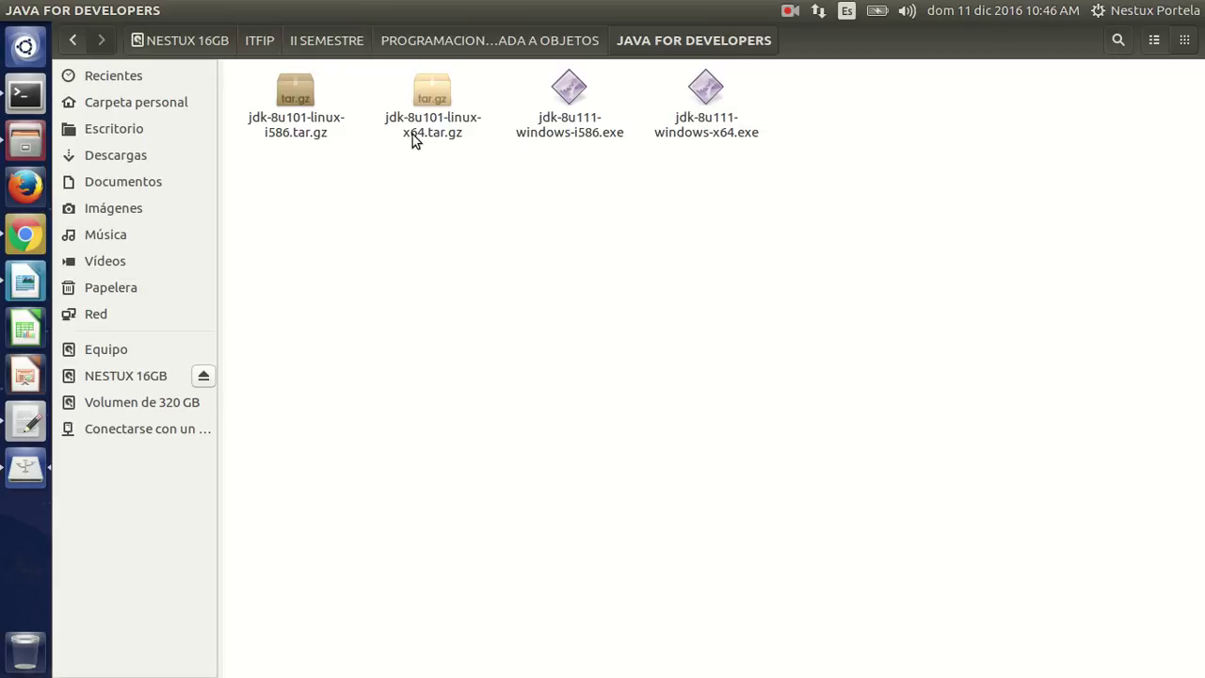
left_click(441, 129)
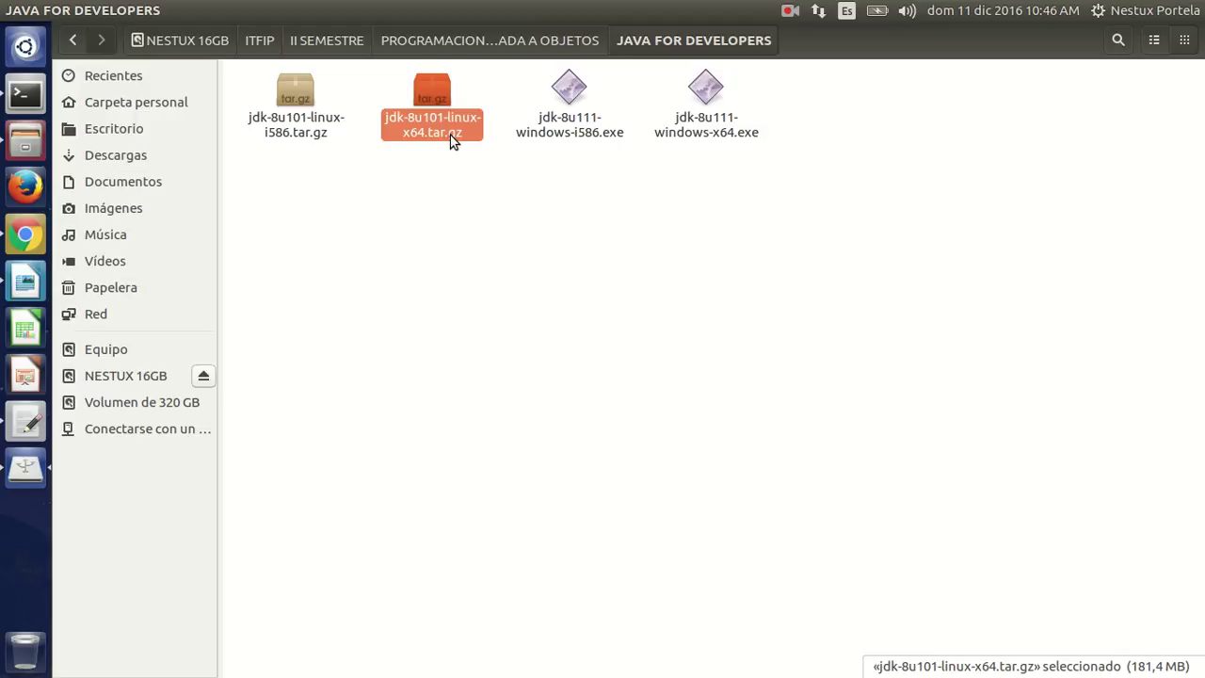
right_click(452, 139)
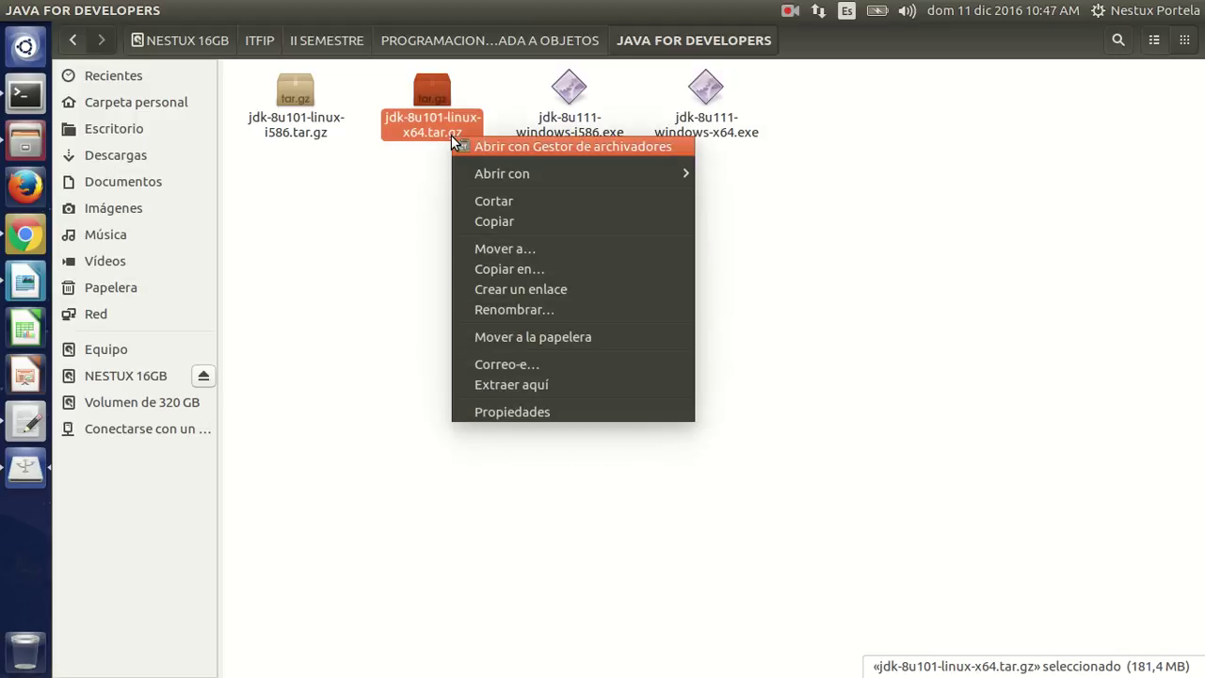
left_click(485, 383)
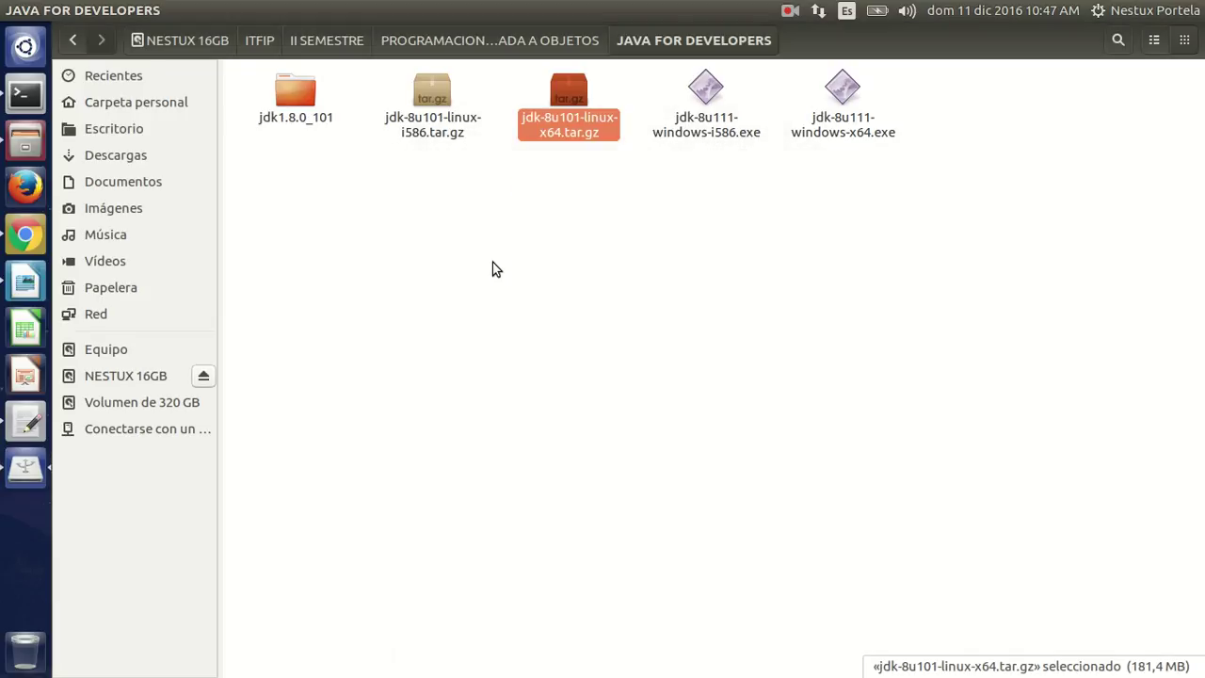
- Copy the extracted jdk1.8.0_101 folder and go to Descargas/Programas, selecting the existing jdk1.8.0_101 folder there
left_click(299, 119)
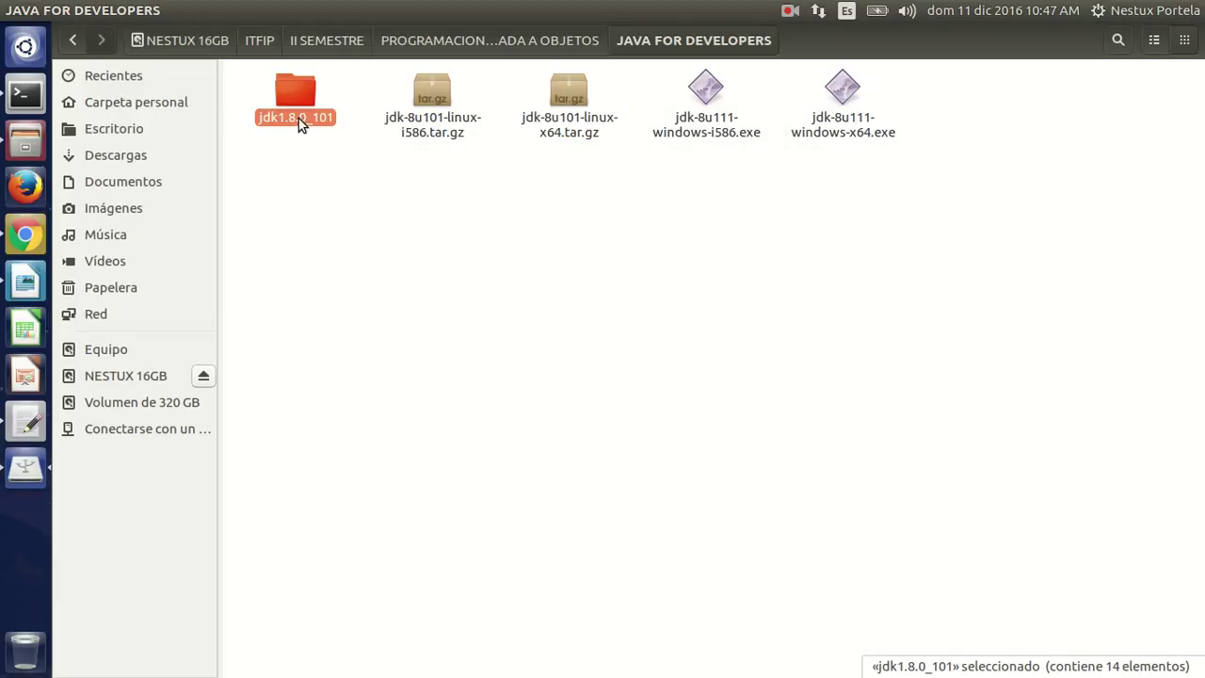
right_click(298, 119)
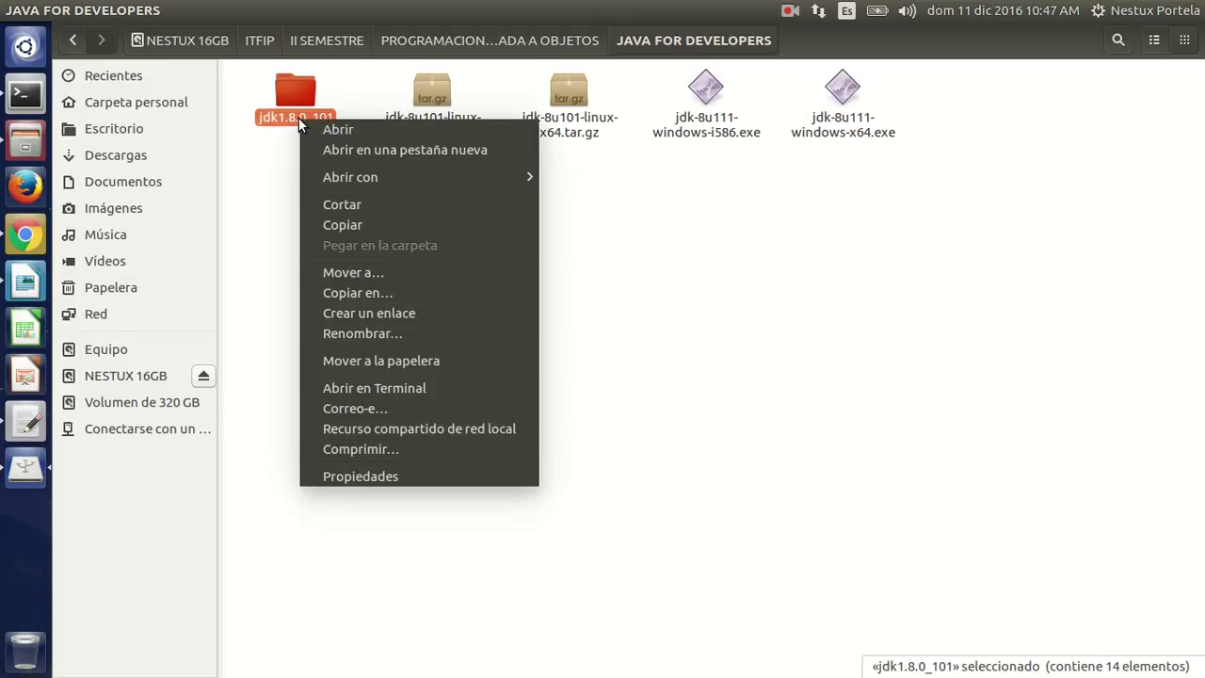
left_click(337, 224)
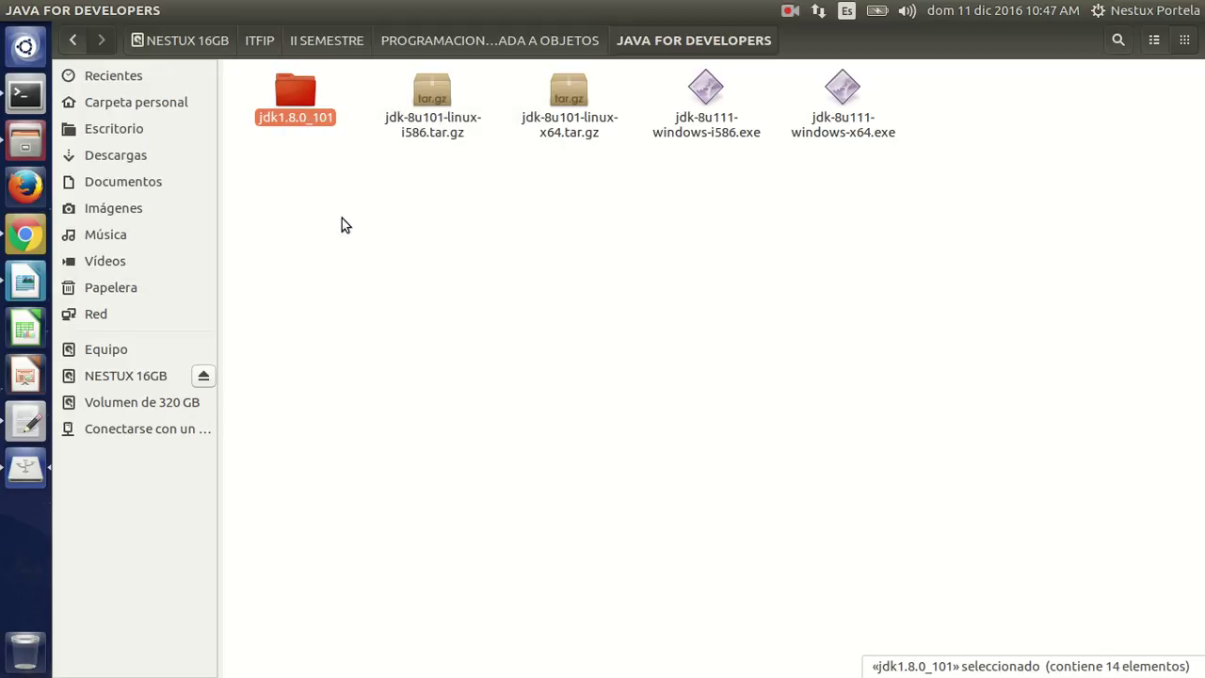
left_click(175, 160)
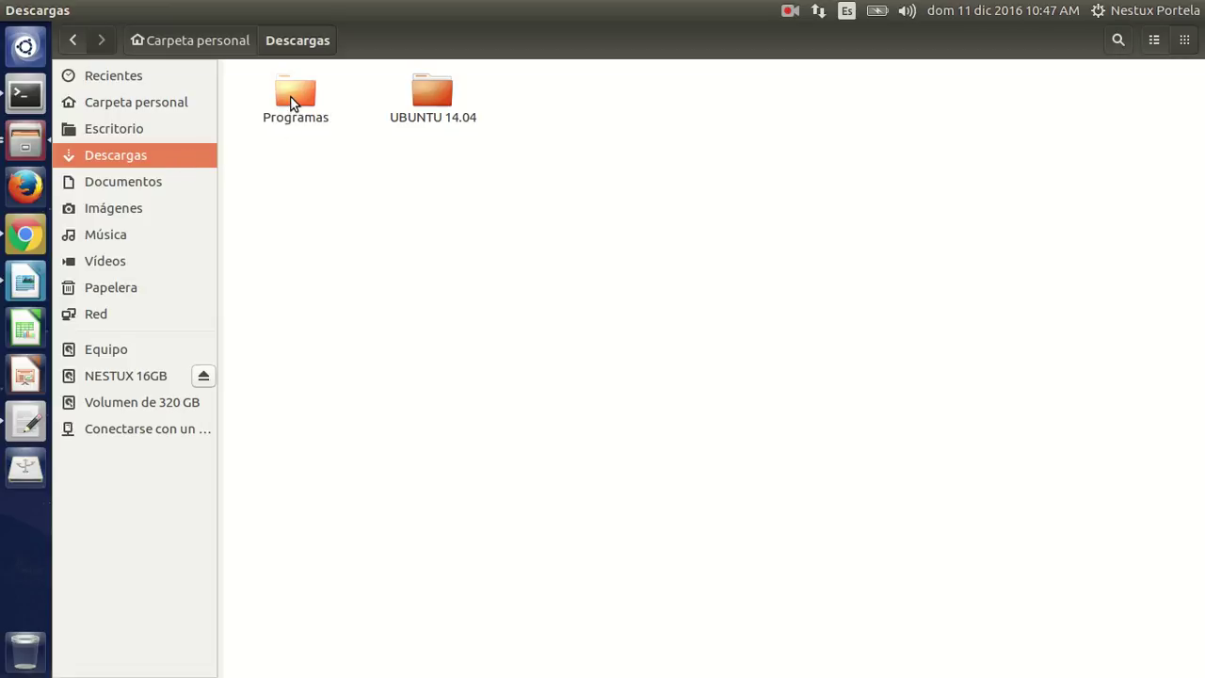
double_click(292, 97)
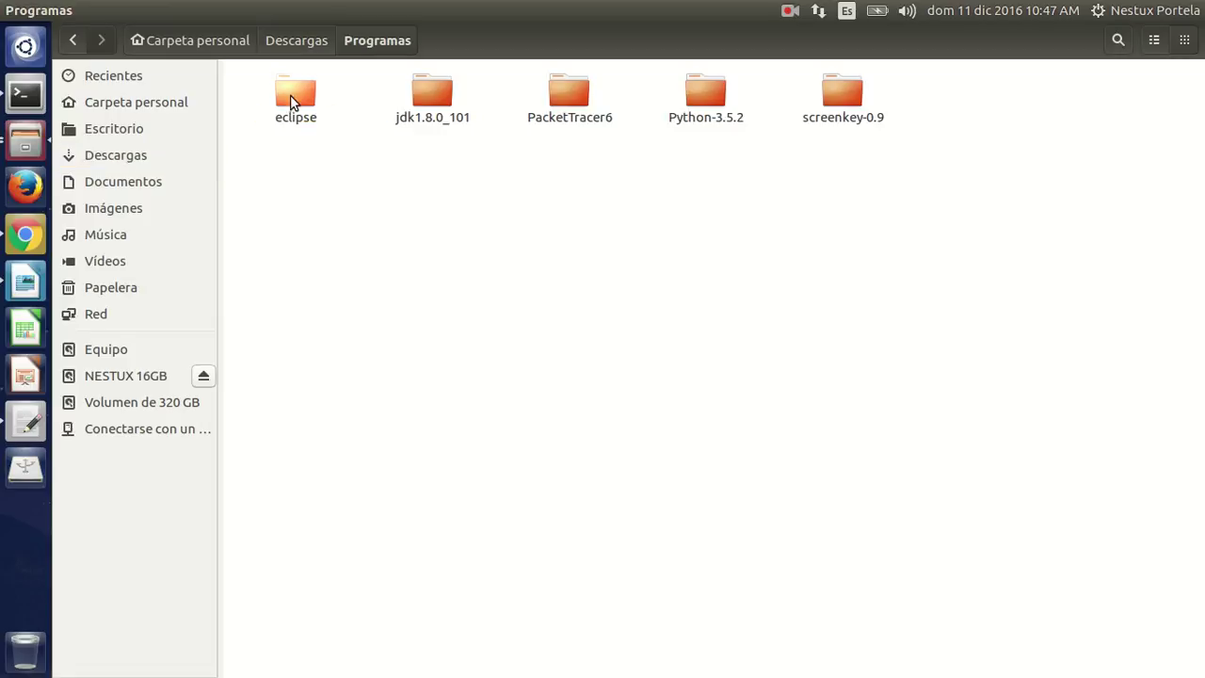
left_click(425, 100)
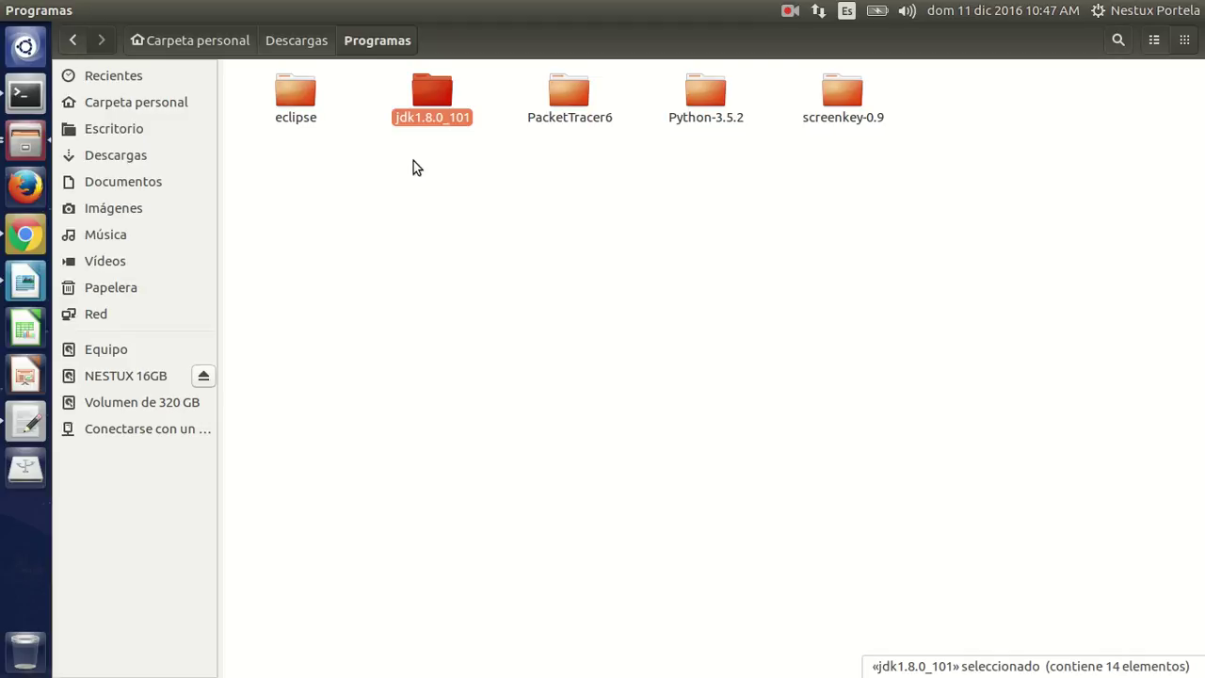
- Check the JDK path in the terminal command by following Descargas/Programas/jdk1.8.0_101/bin to the java executable, and return to the terminal
left_click(25, 97)
type("1.8.0_101/bin/java\" 1")
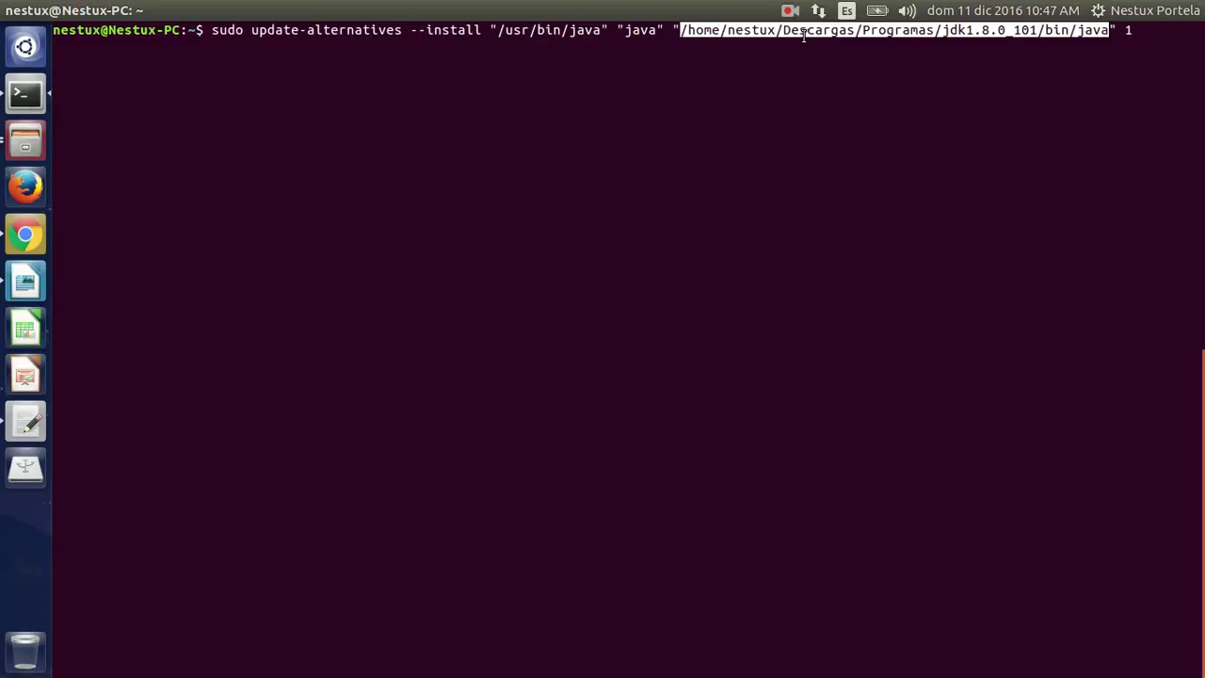
left_click(1106, 31)
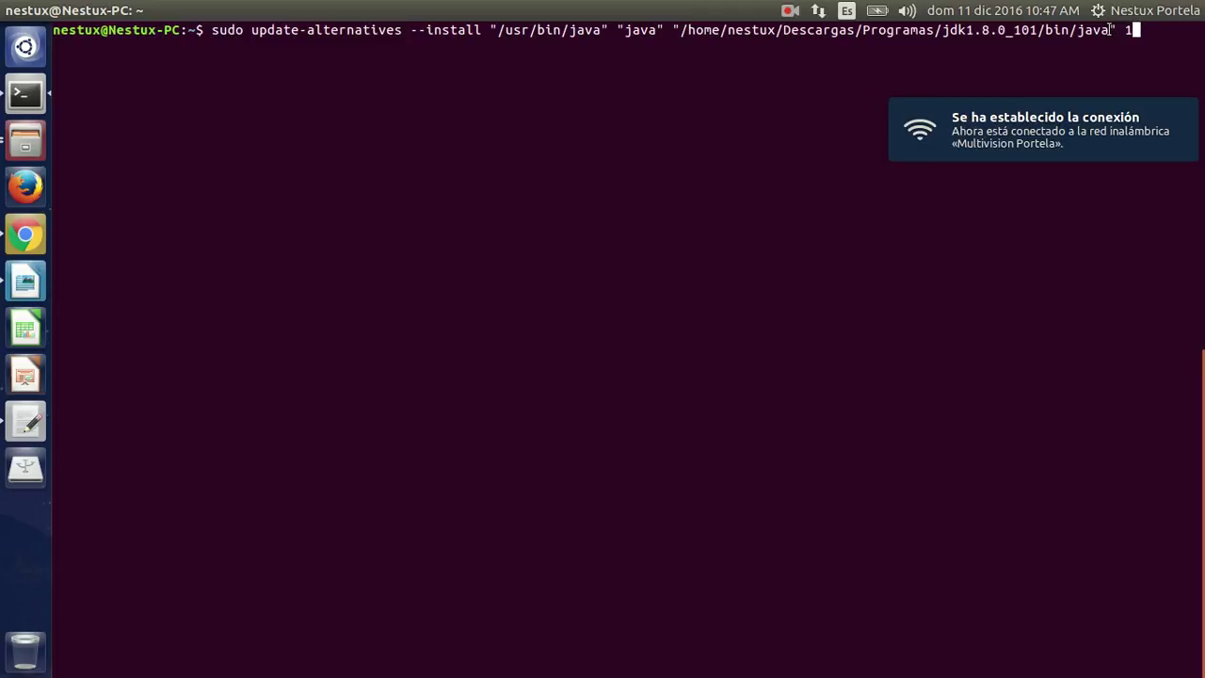
left_click(36, 141)
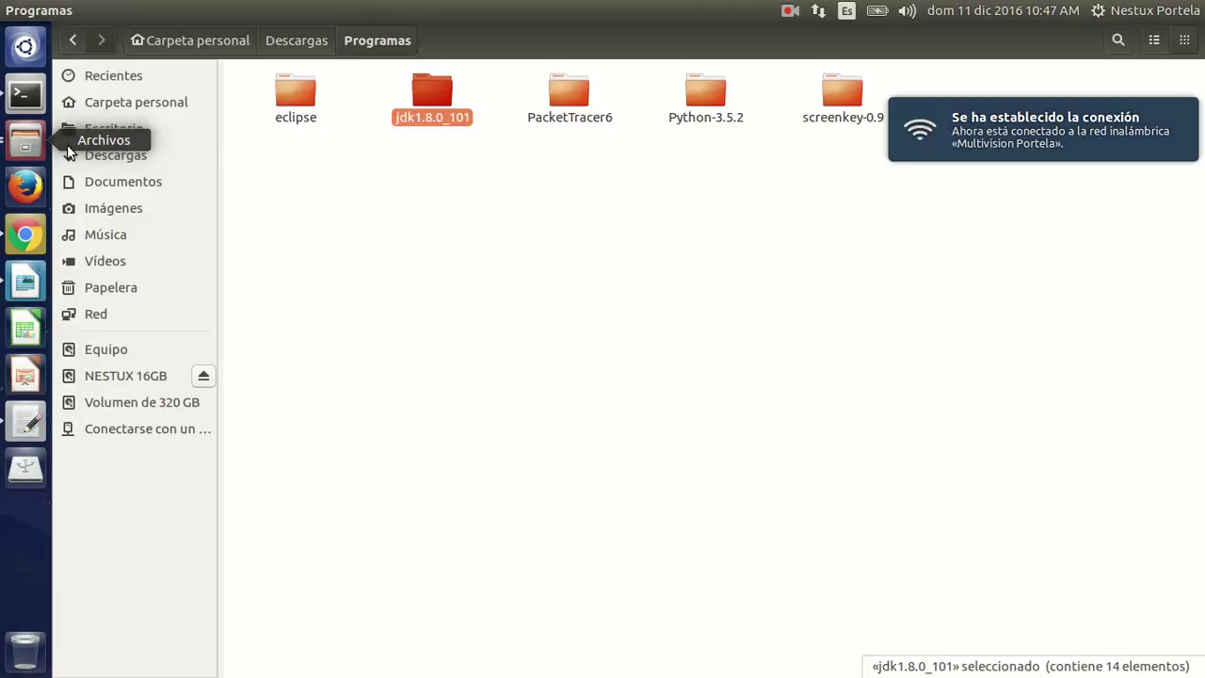
left_click(320, 45)
double_click(302, 92)
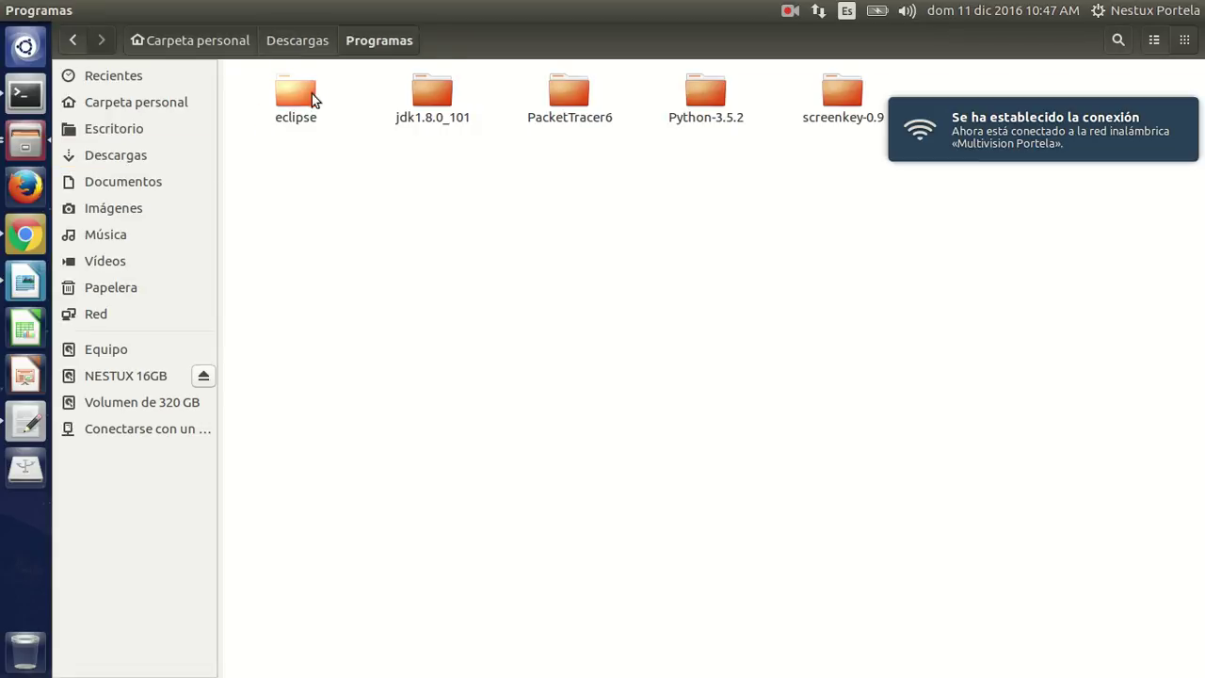
left_click(434, 92)
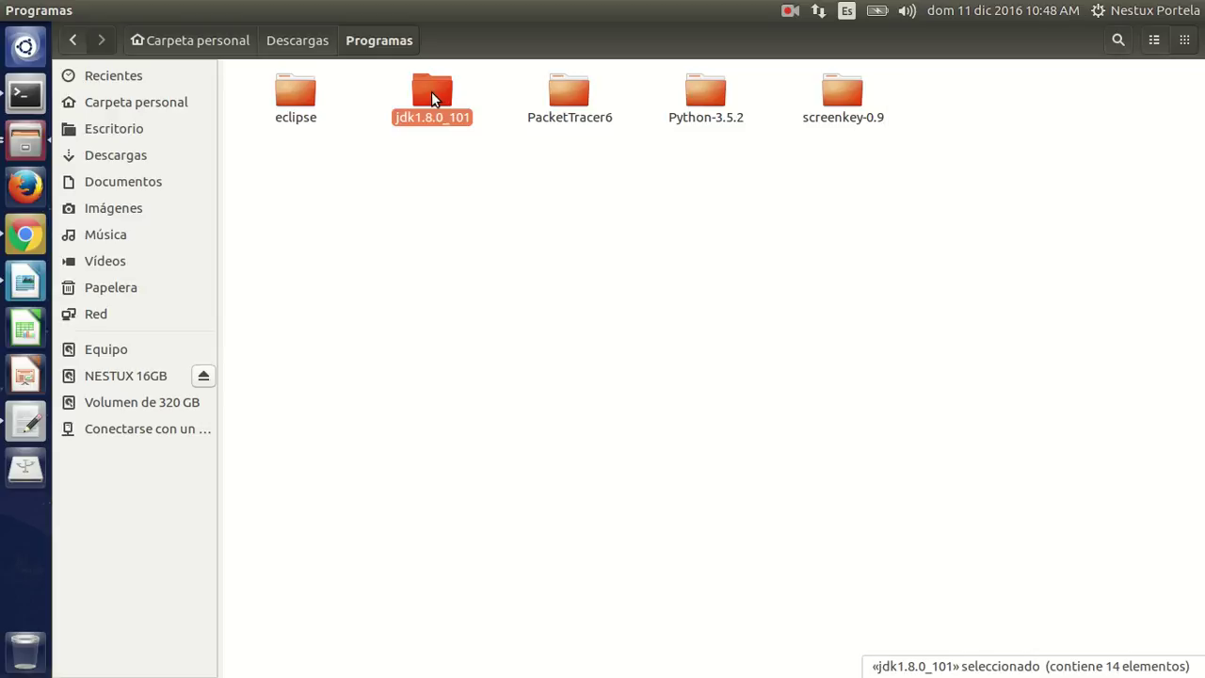
double_click(432, 91)
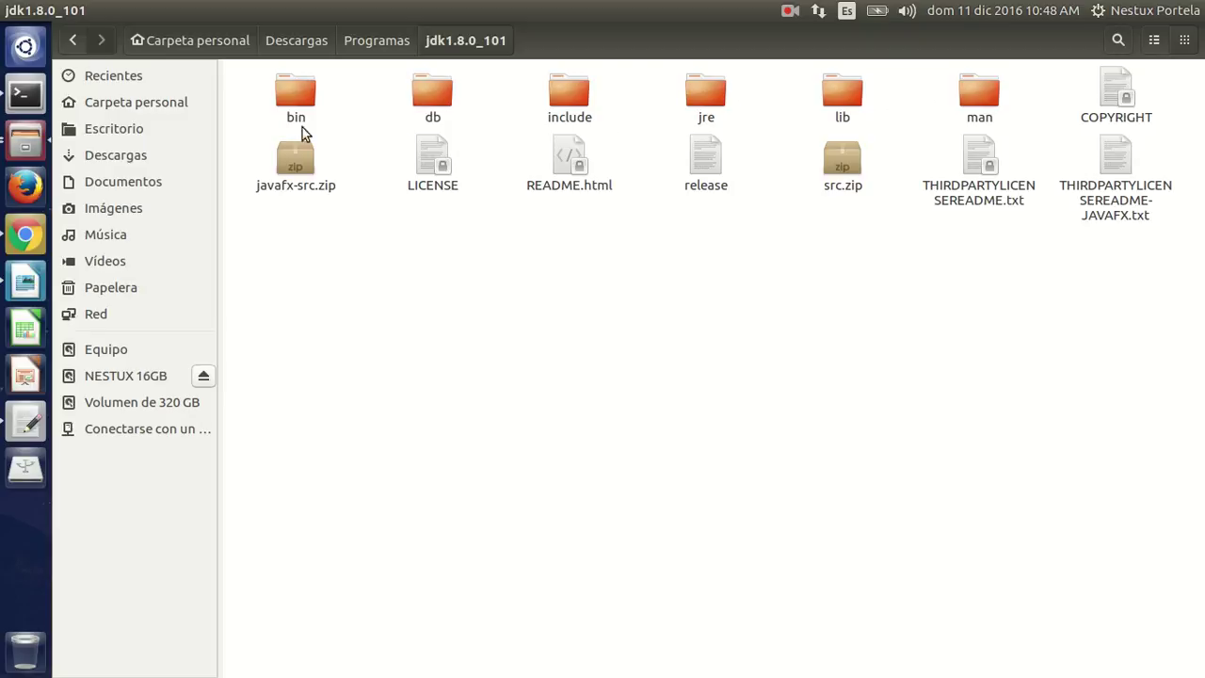
double_click(301, 87)
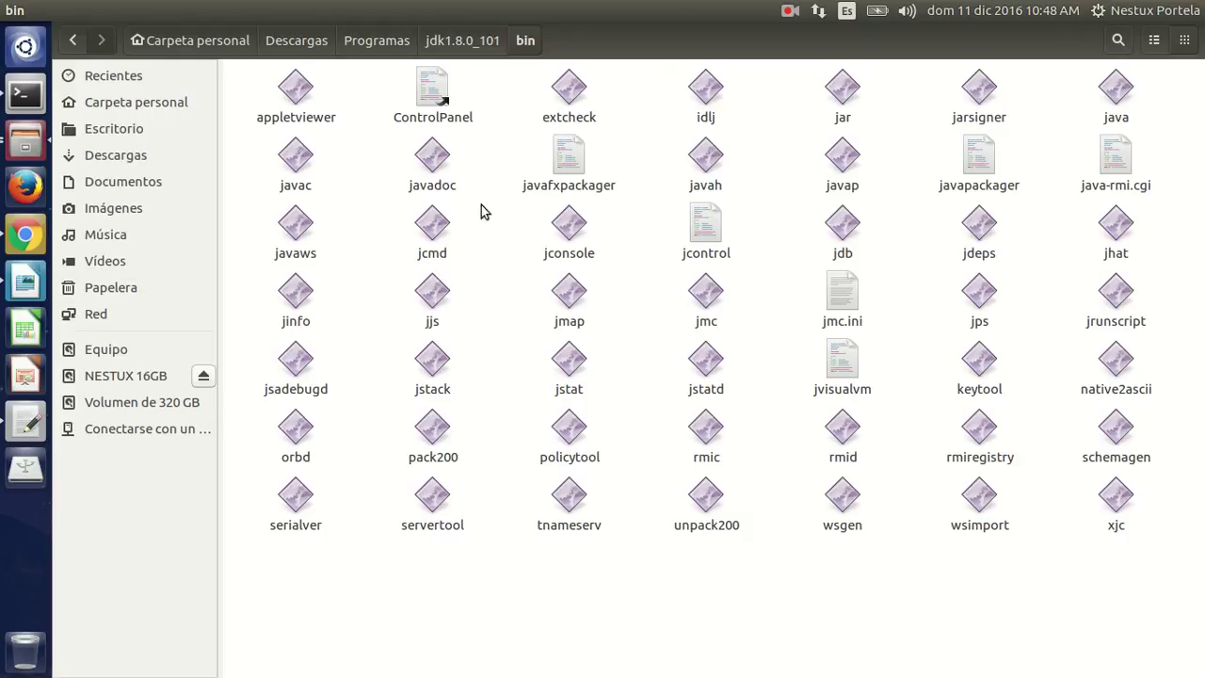
left_click(1118, 92)
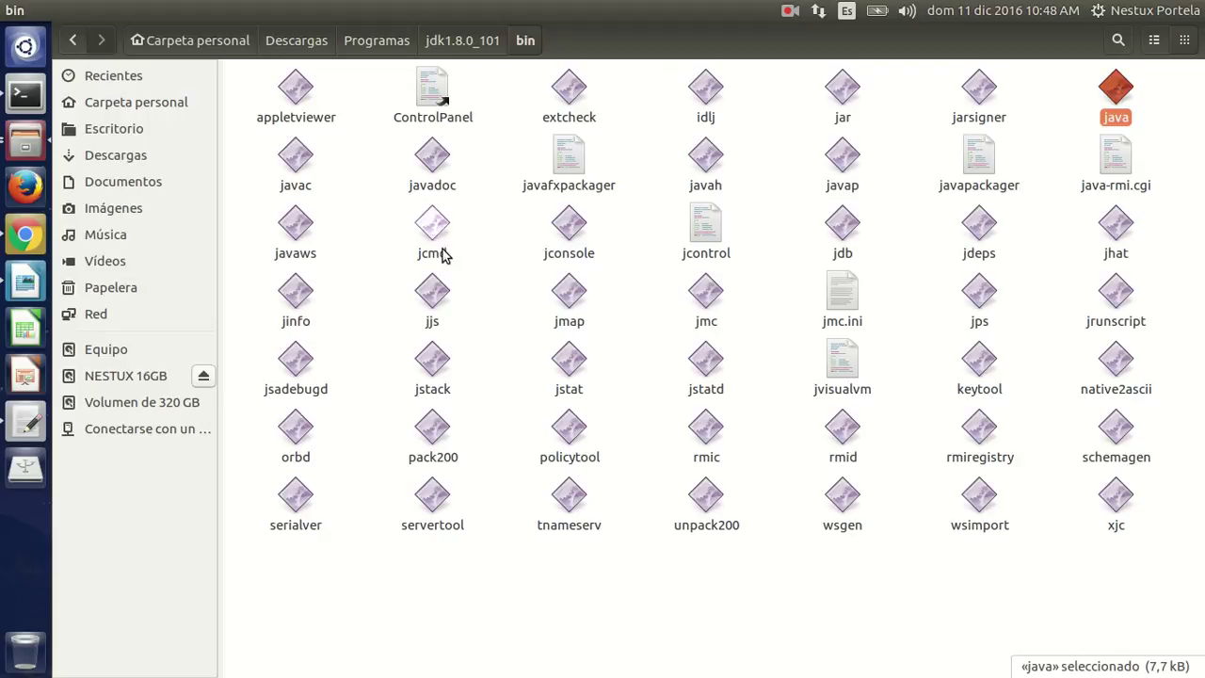
left_click(25, 98)
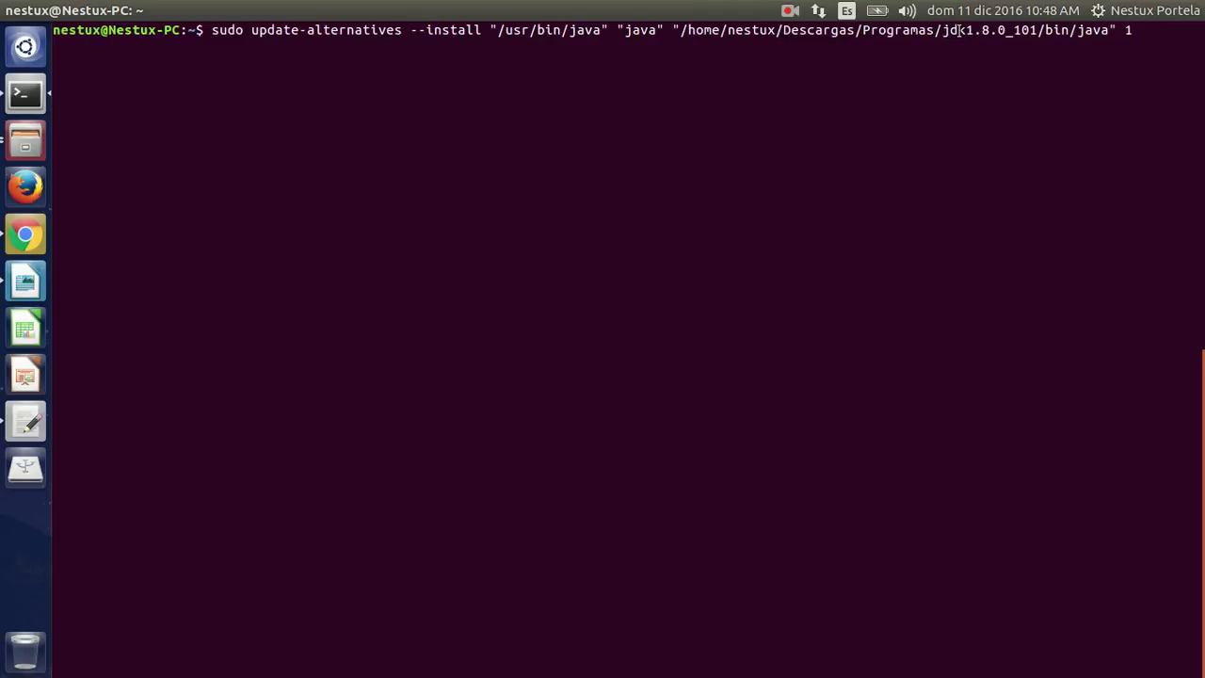
- Trace the JDK path from the terminal command in the file manager, from the home folder through Descargas to Programas
left_click(25, 141)
left_click(377, 40)
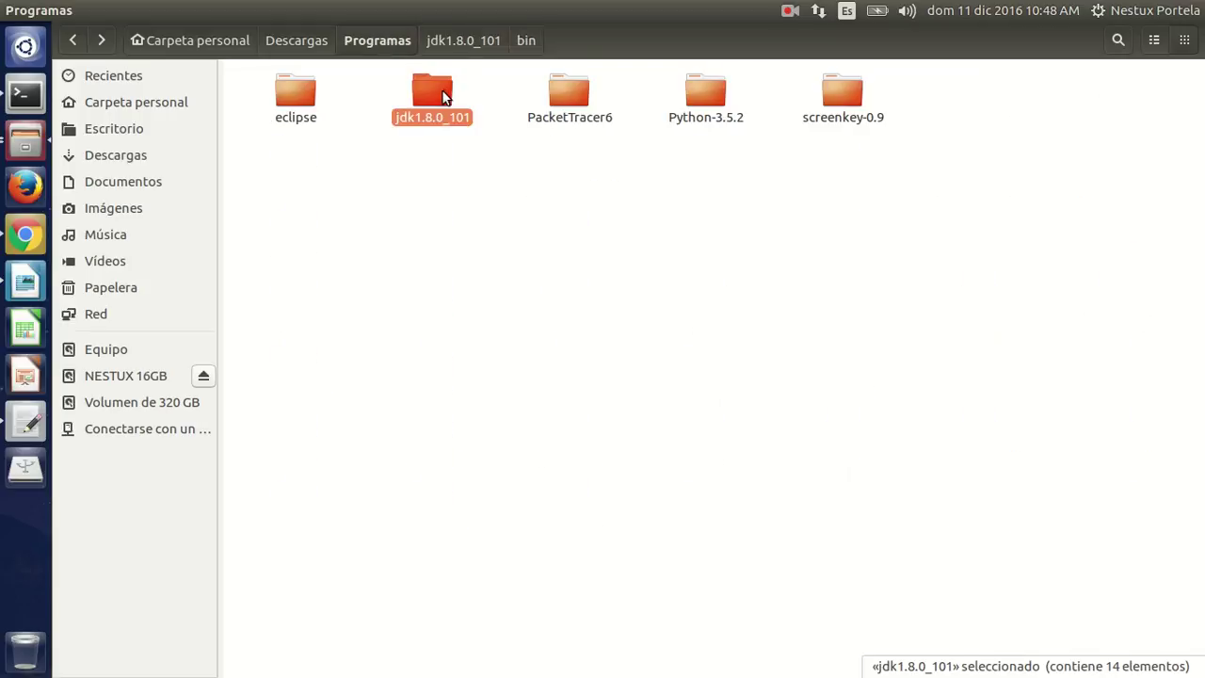
left_click(185, 41)
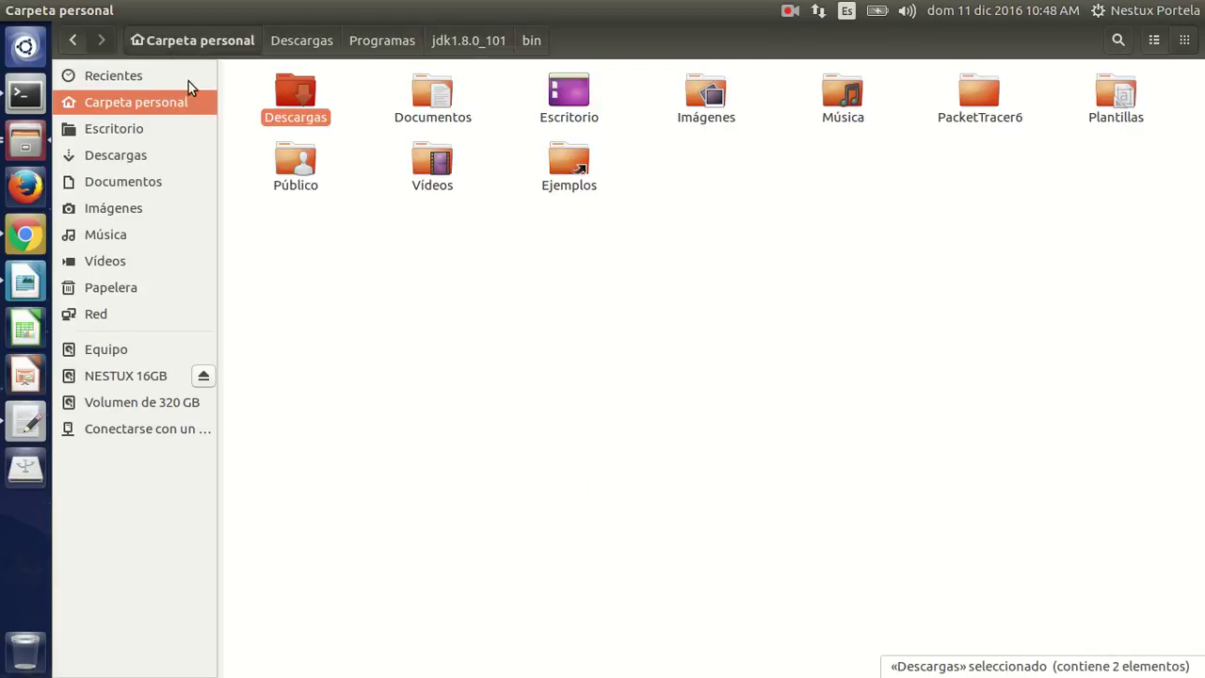
key("alt+Tab")
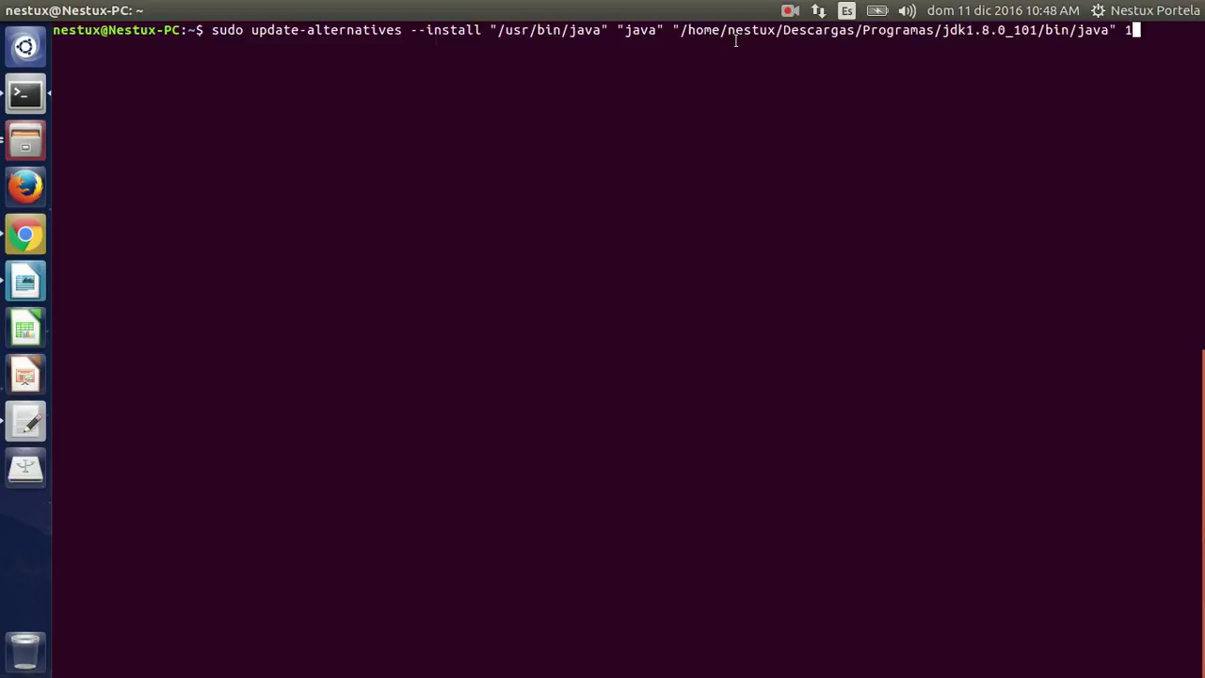
key("alt+Tab")
double_click(287, 107)
key("alt+Tab")
key("alt+Tab")
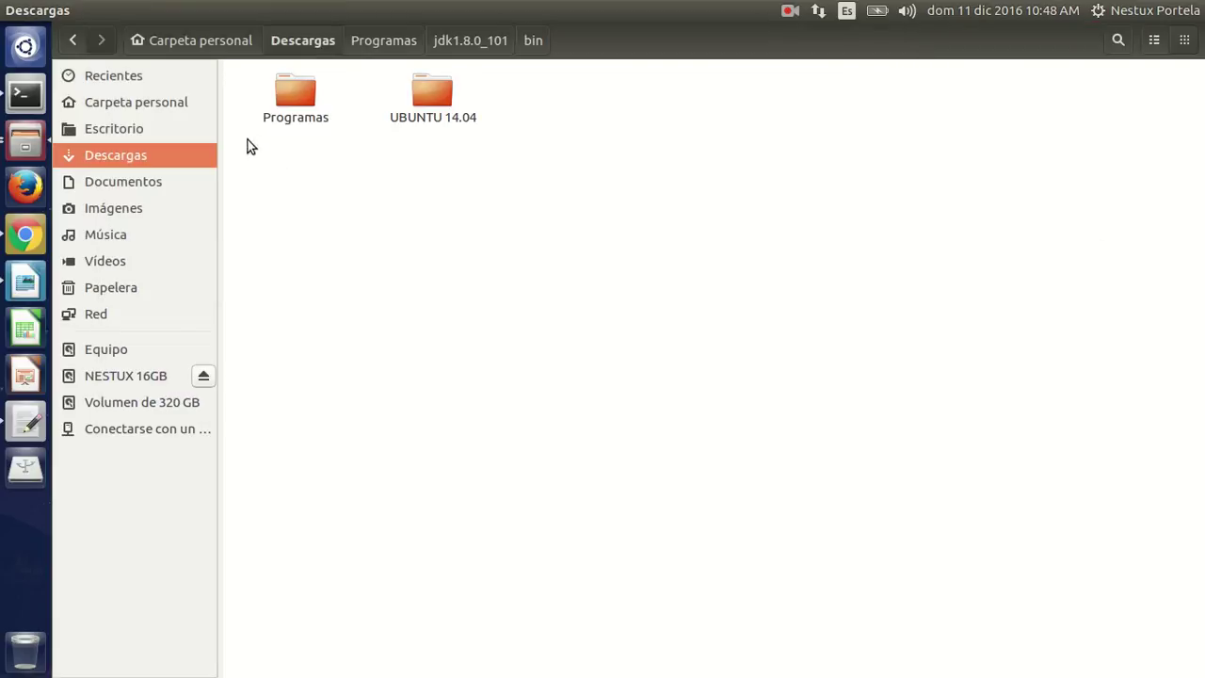
double_click(275, 93)
key("alt+Tab")
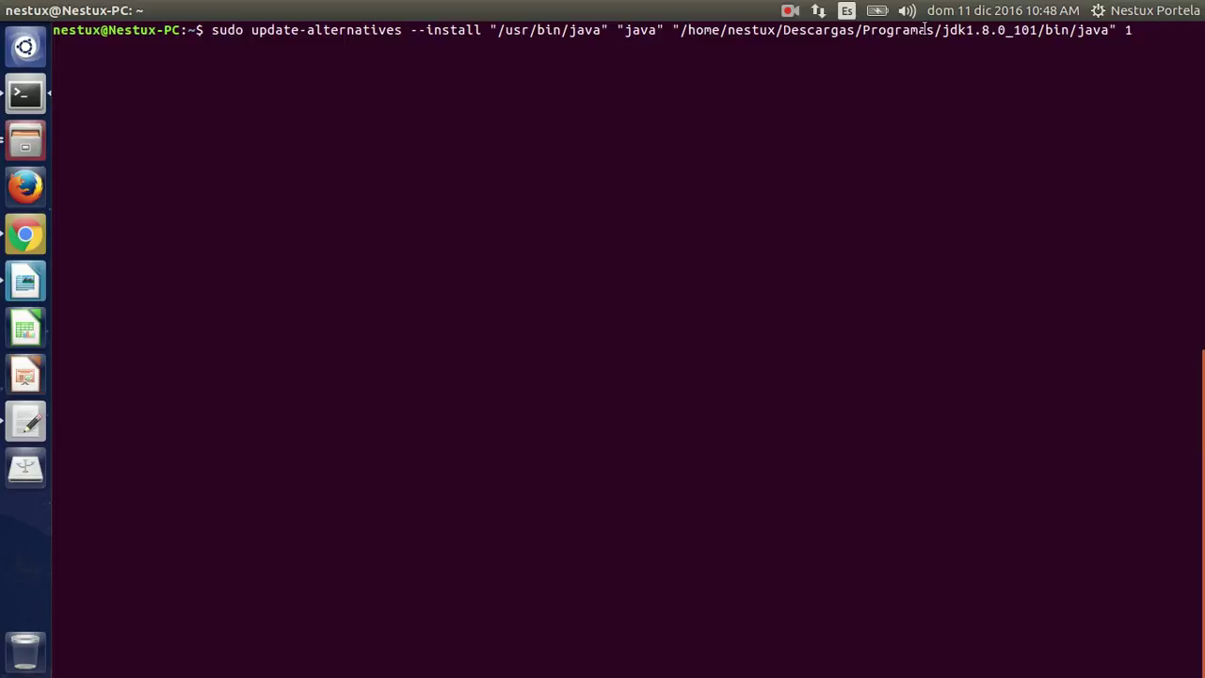
- Follow the command's path on through jdk1.8.0_101 and bin to the java executable, and return to the terminal
key("alt+Tab")
double_click(398, 112)
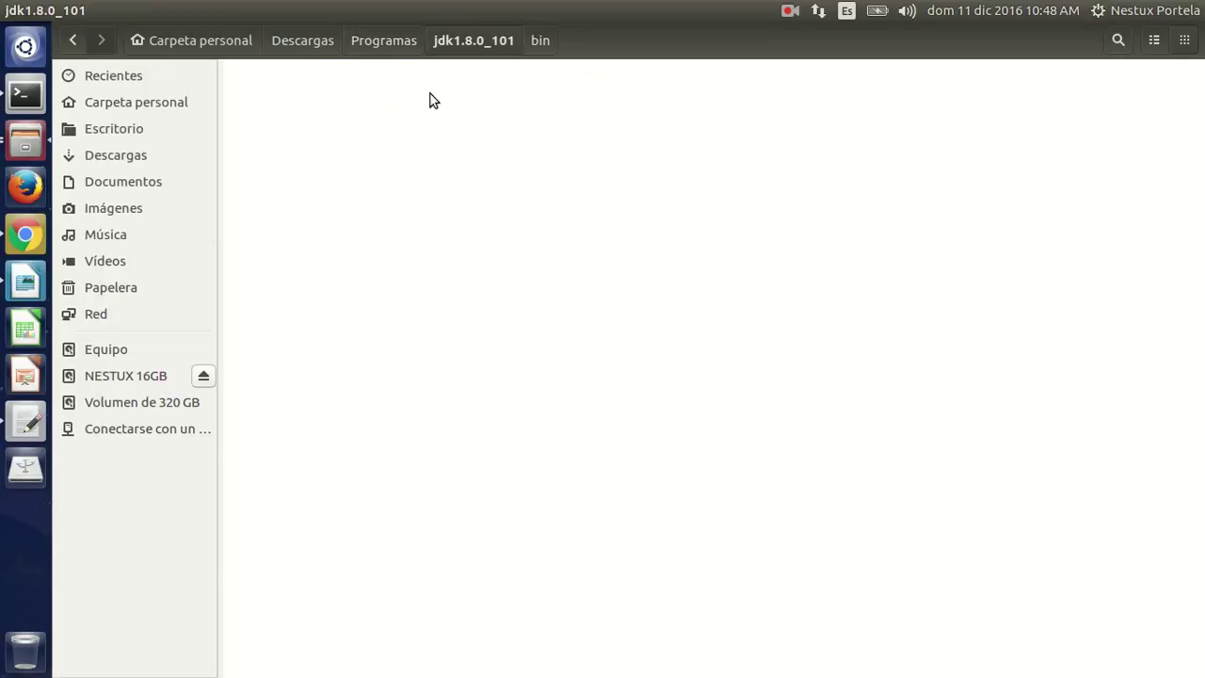
key("alt+Tab")
key("alt+Tab")
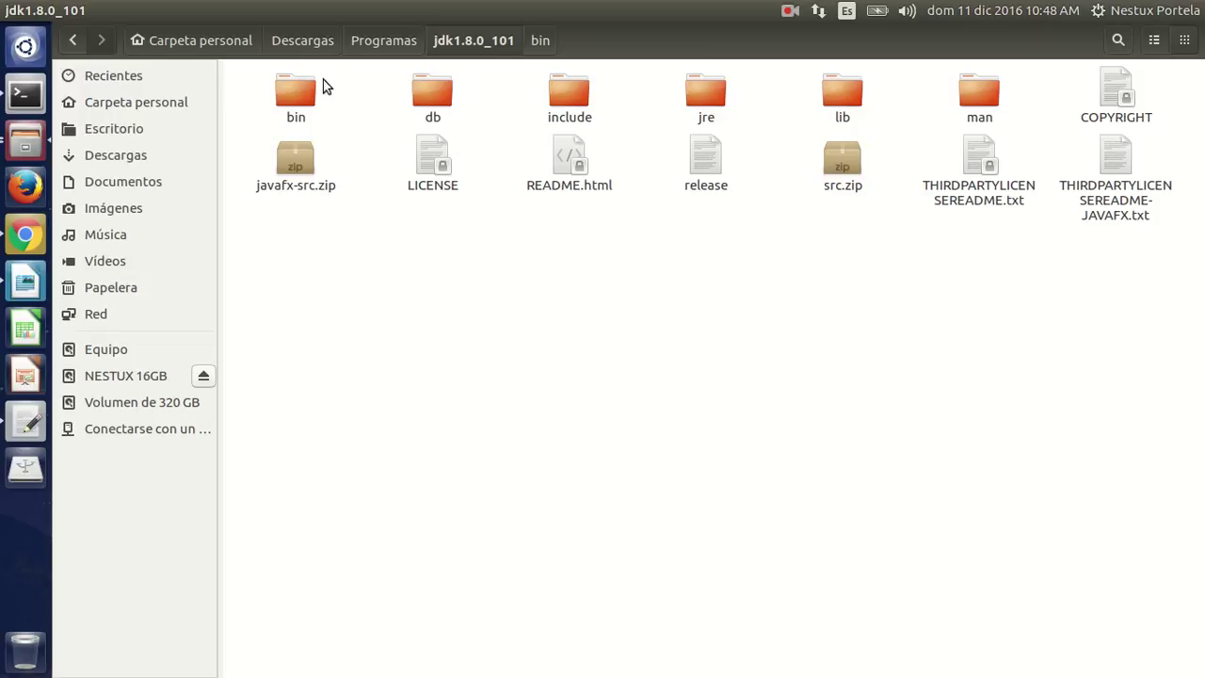
double_click(291, 98)
key("alt+Tab")
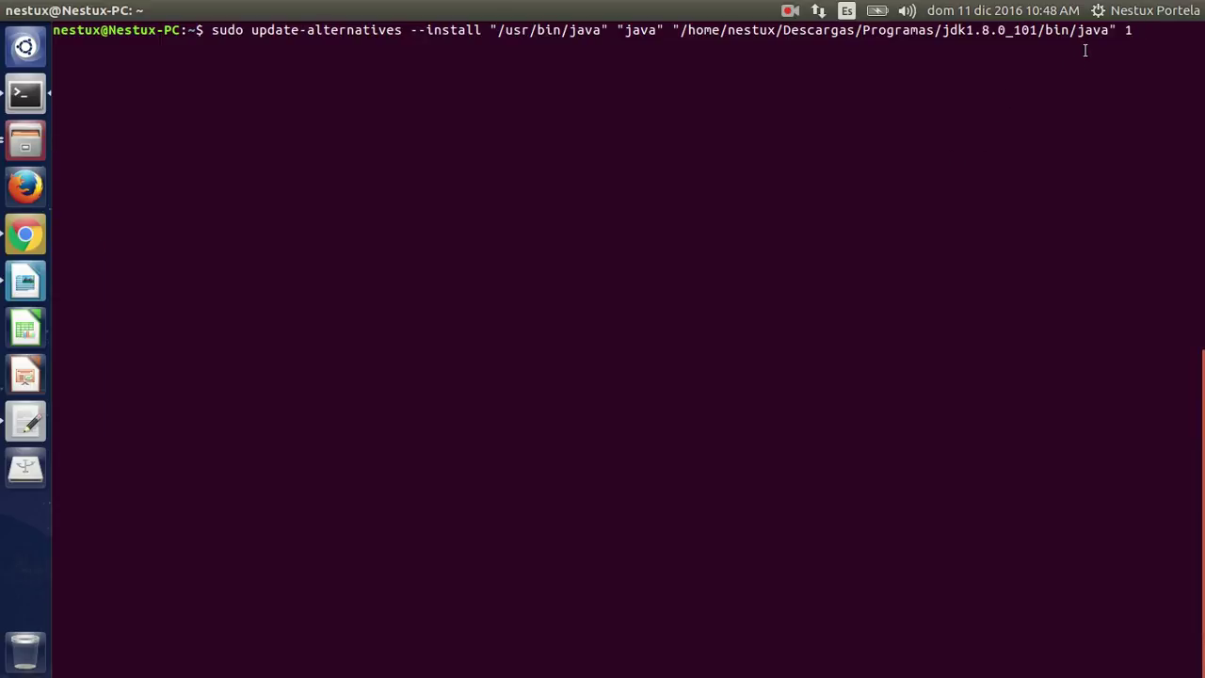
key("alt+Tab")
left_click(1115, 90)
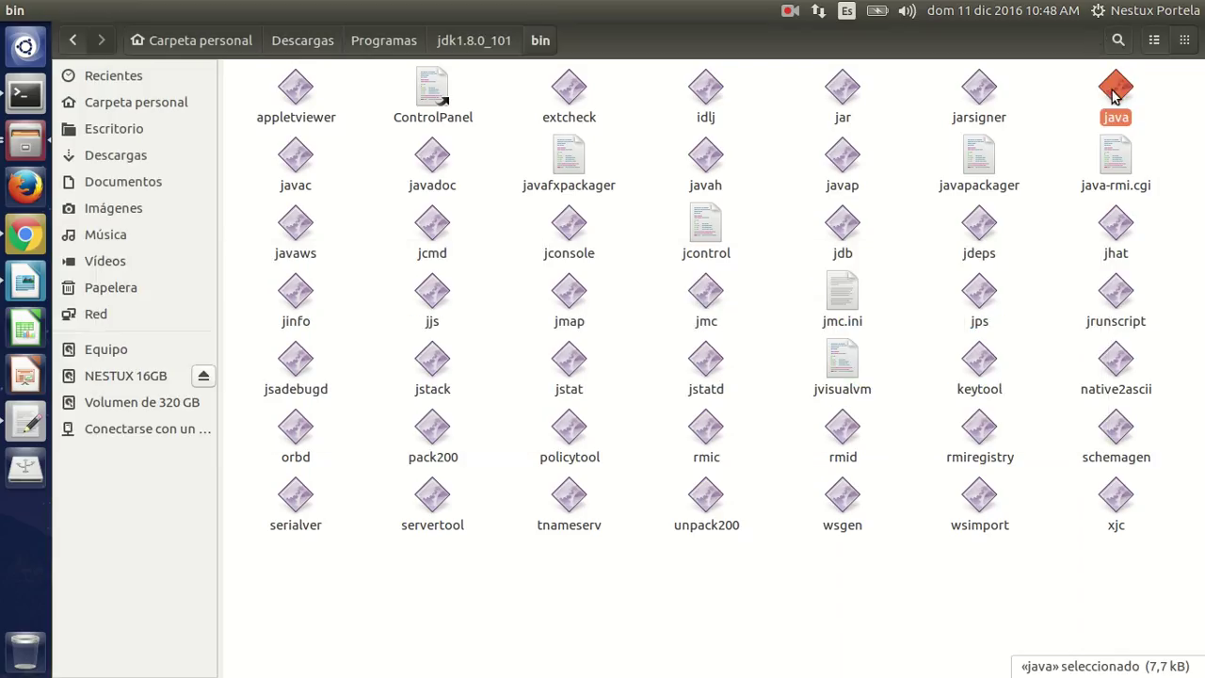
key("alt+Tab")
type("\"/home/nestux/Descargas/Programas/jdk1.8.0_101/bin/java\"")
type("1")
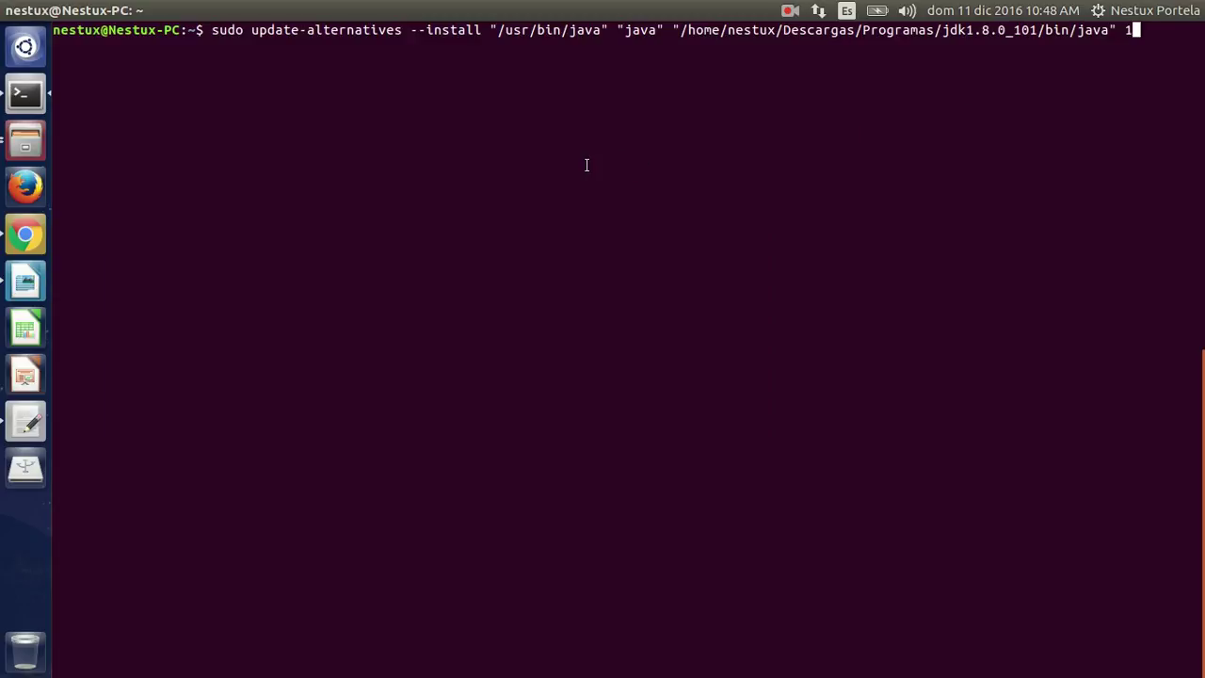
- Erase the entire update-alternatives command from the terminal prompt without running it
key("BackSpace")
key("BackSpace")
key("BackSpace")
key("BackSpace")
key("BackSpace")
key("BackSpace")
key("BackSpace")
key("BackSpace")
key("BackSpace")
key("BackSpace")
key("BackSpace")
key("BackSpace")
key("BackSpace")
key("BackSpace")
key("BackSpace")
key("BackSpace")
key("BackSpace")
key("BackSpace")
key("BackSpace")
key("BackSpace")
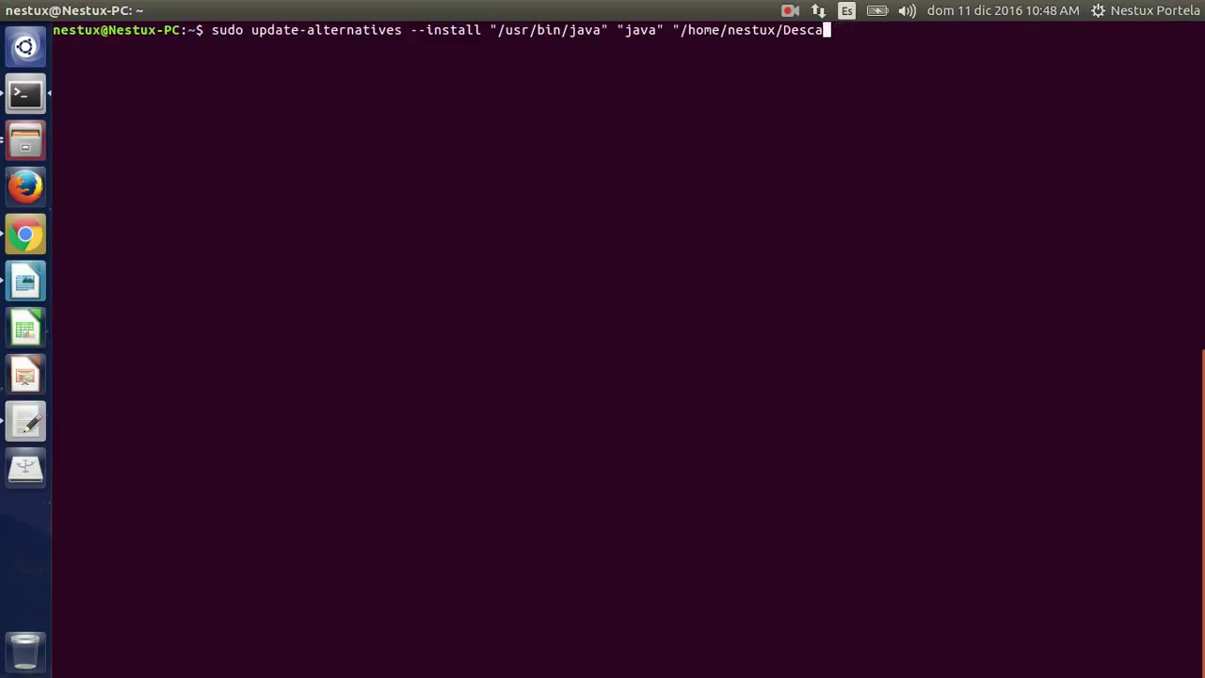
key("BackSpace")
key("BackSpace")
key("BackSpace")
key("BackSpace")
key("BackSpace")
key("BackSpace")
key("BackSpace")
key("BackSpace")
key("BackSpace")
key("BackSpace")
key("BackSpace")
key("BackSpace")
key("BackSpace")
key("BackSpace")
key("BackSpace")
key("BackSpace")
key("BackSpace")
key("BackSpace")
key("BackSpace")
key("BackSpace")
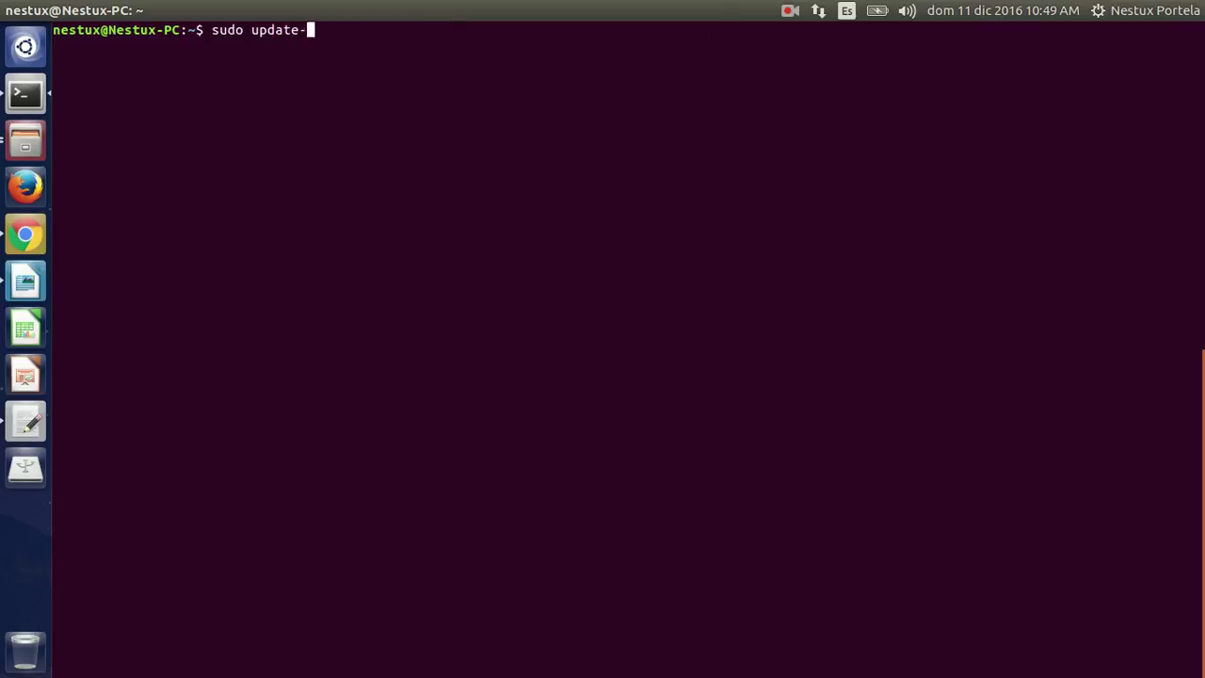
key("BackSpace")
key("BackSpace")
key("BackSpace")
key("BackSpace")
key("BackSpace")
key("BackSpace")
key("BackSpace")
key("BackSpace")
key("BackSpace")
key("BackSpace")
key("BackSpace")
key("BackSpace")
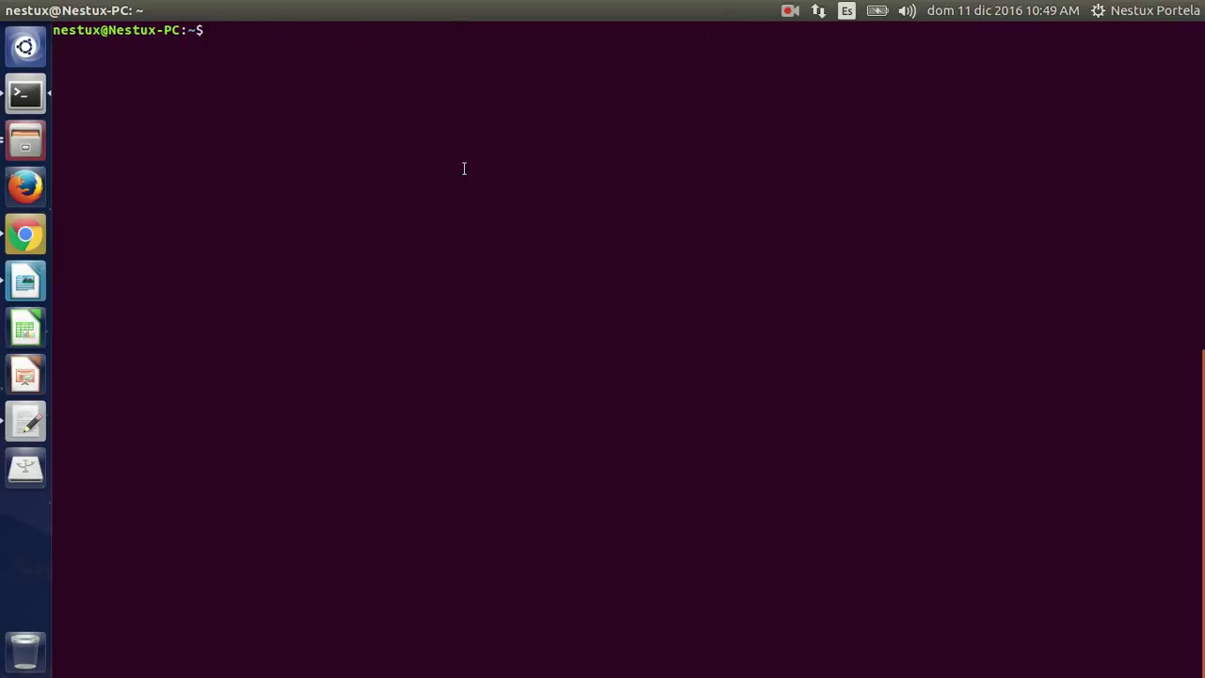
- Change the terminal directory to Descargas/Programas, listing the contents of Descargas on the way
type("cd")
type("De")
key("Tab")
key("Return")
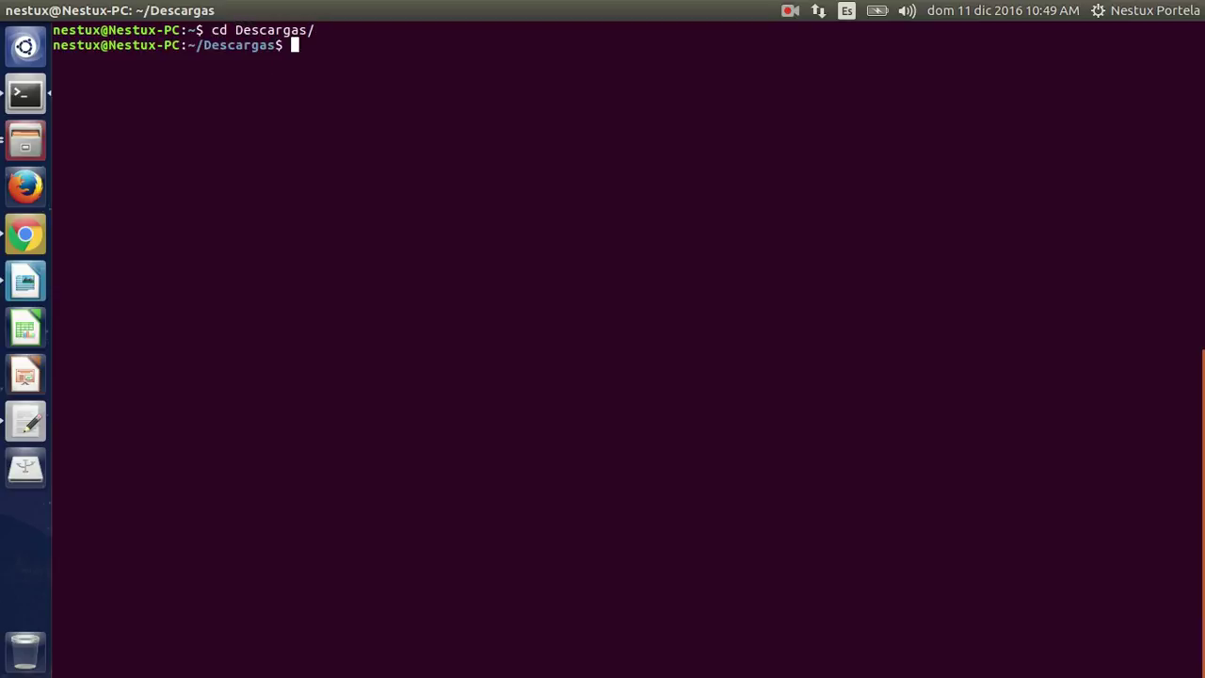
type("ls")
key("Return")
type("c")
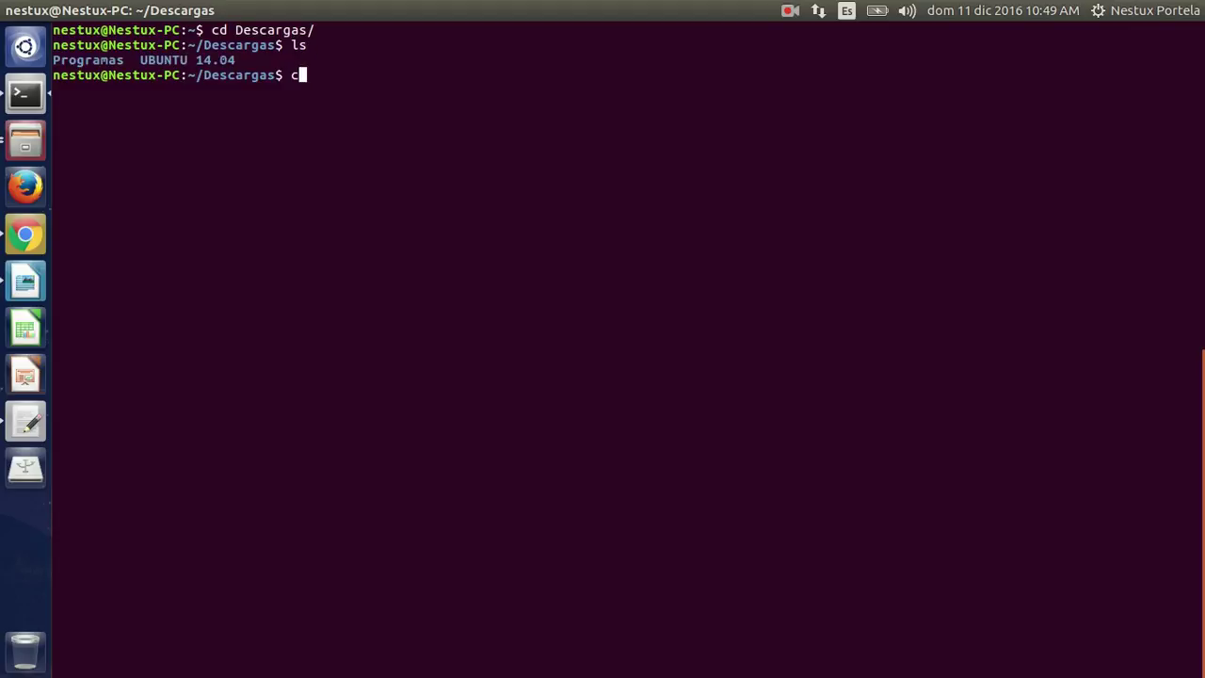
type("d P")
key("Tab")
key("Return")
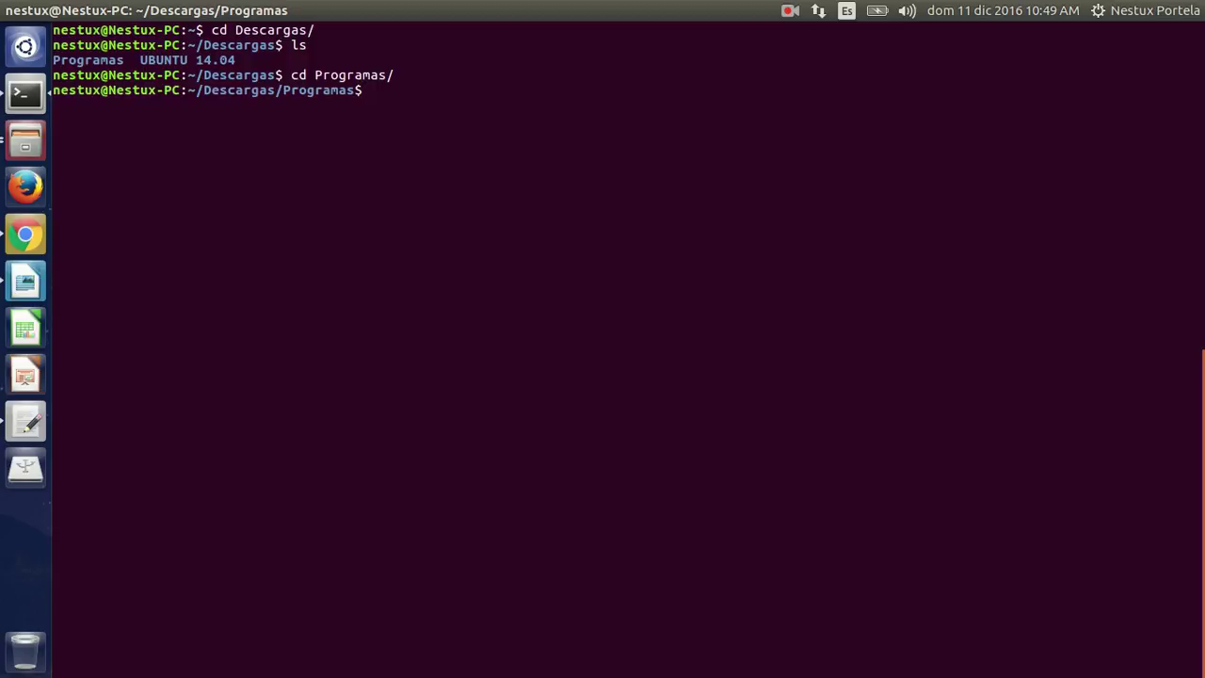
- Highlight the cd command in the terminal and list the contents of Programas with ls
double_click(290, 75)
left_click(379, 91)
left_click_drag(291, 75, 311, 76)
left_click(308, 75)
type("ls")
key("Return")
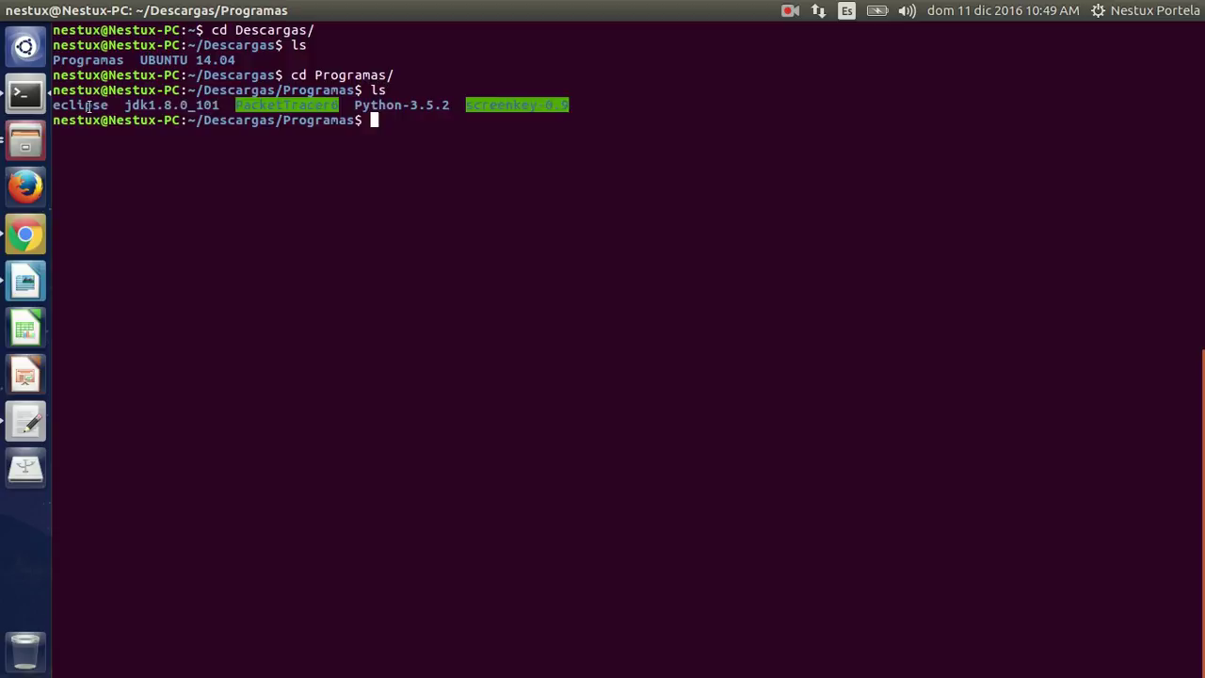
- Compare the terminal listing of Programas with the same folder in the file manager, selecting jdk1.8.0_101 there
key("alt+Tab")
left_click(299, 41)
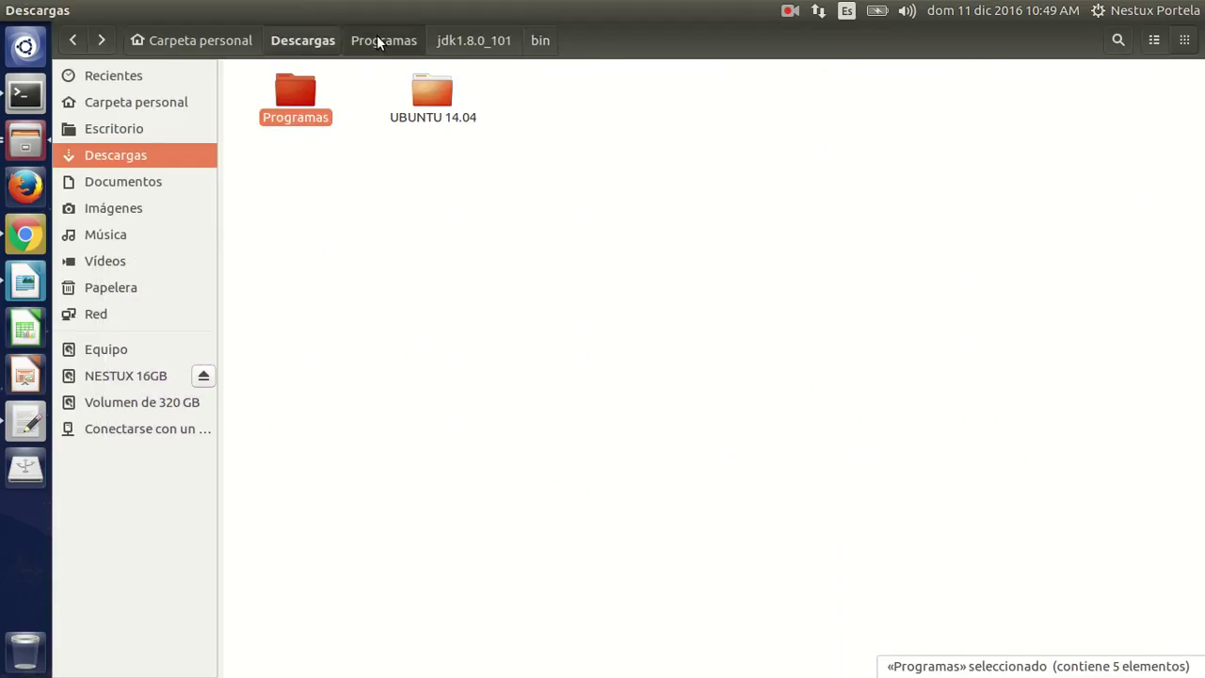
left_click(382, 41)
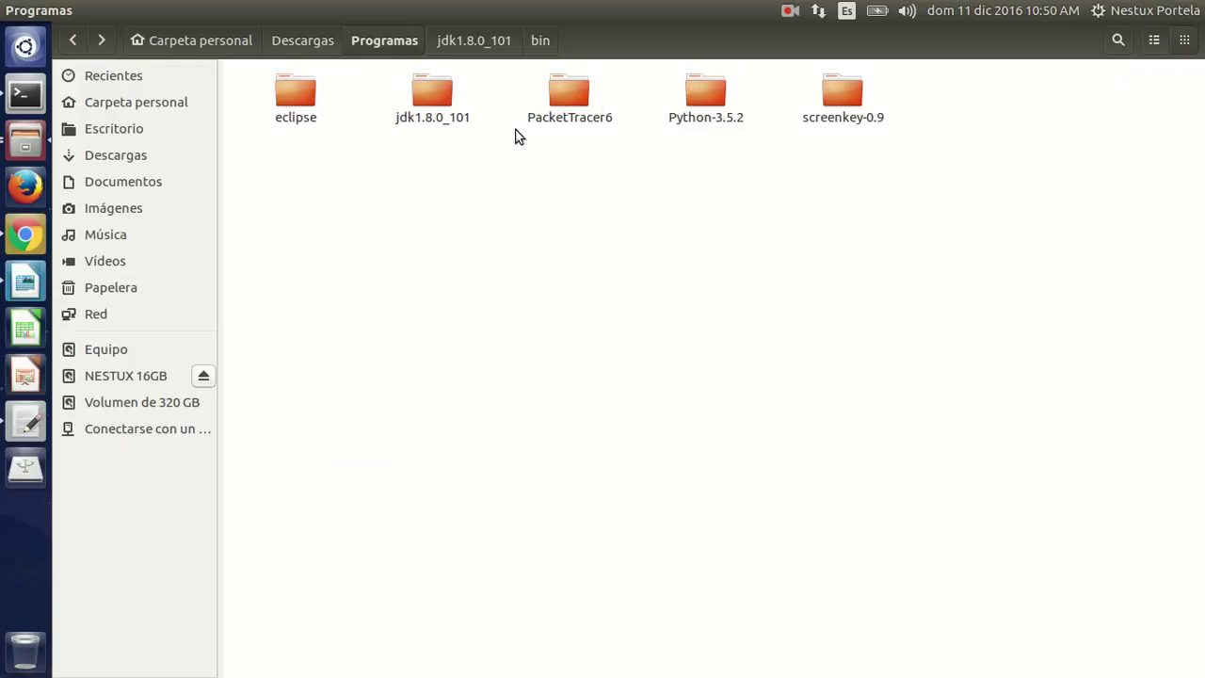
key("alt+Tab")
left_click_drag(581, 112, 56, 108)
left_click(383, 157)
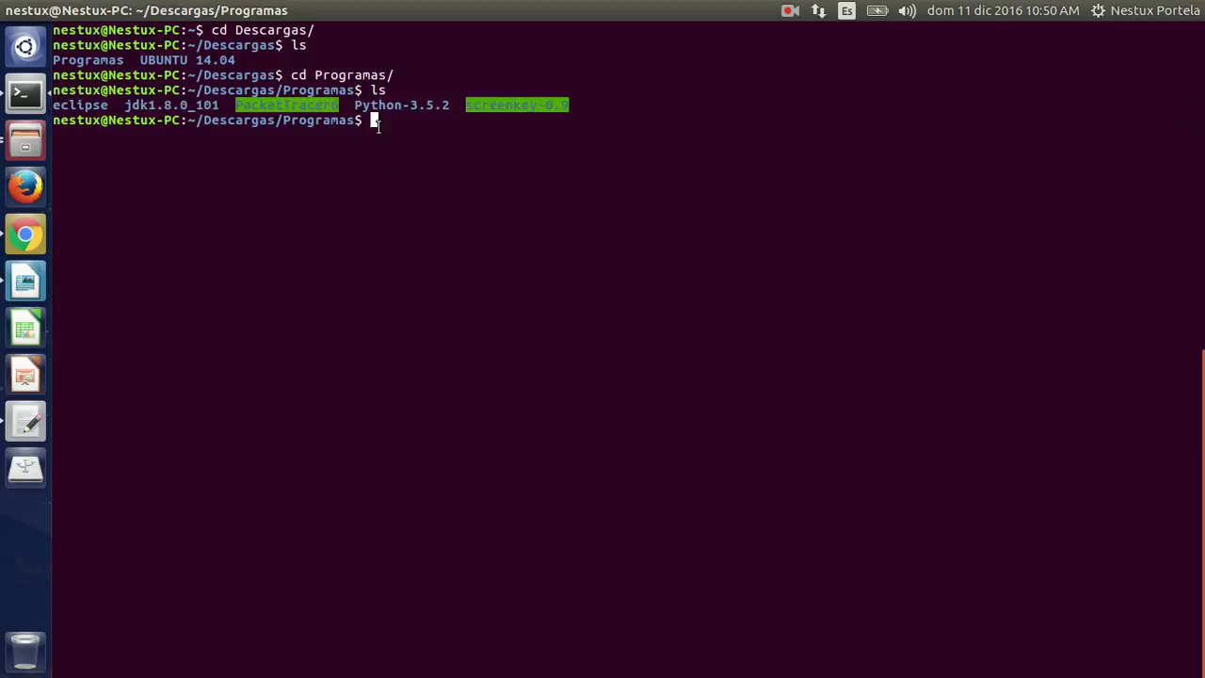
key("alt+Tab")
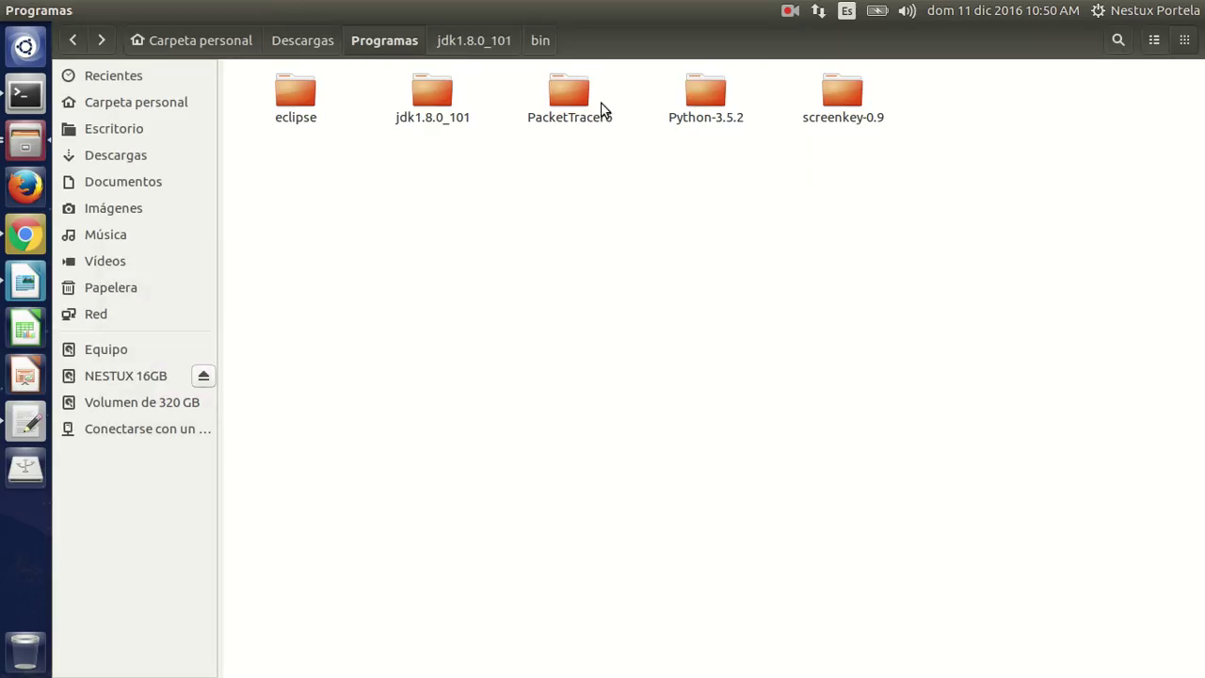
left_click(436, 98)
key("alt+Tab")
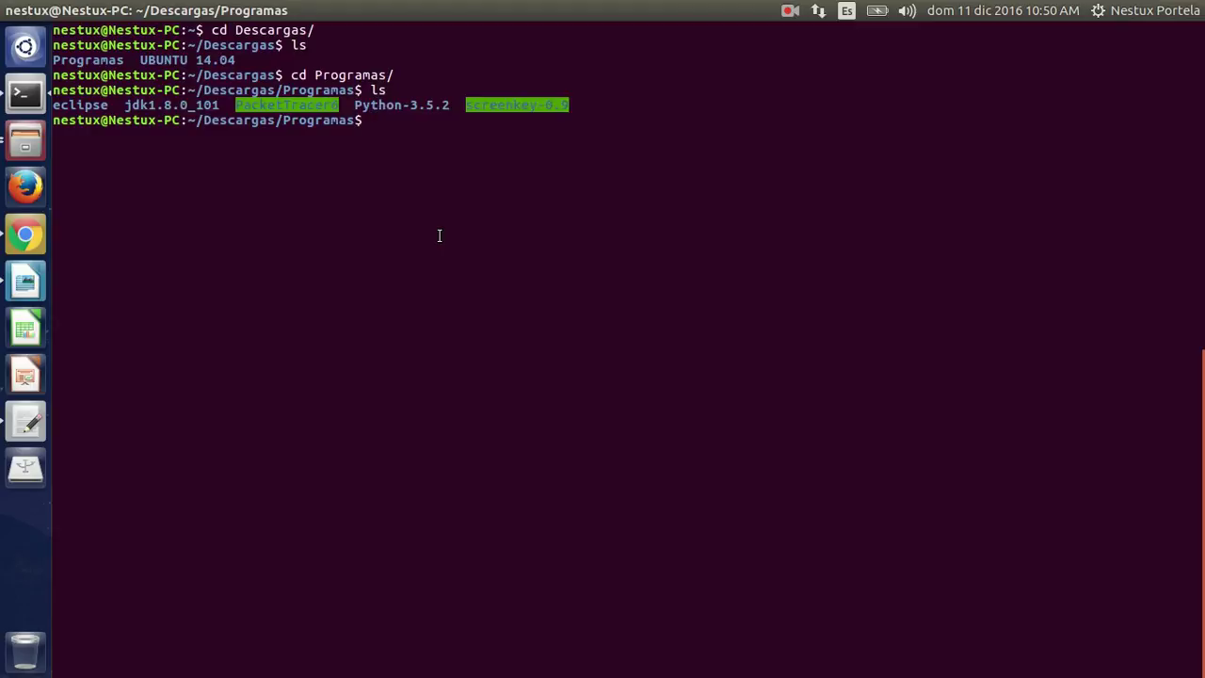
- Run sudo chmod -R 777 on the jdk1.8.0_101/ folder, authenticating with the sudo password
type("sudo ")
type("chmd")
key("BackSpace")
type("od -R 777 ")
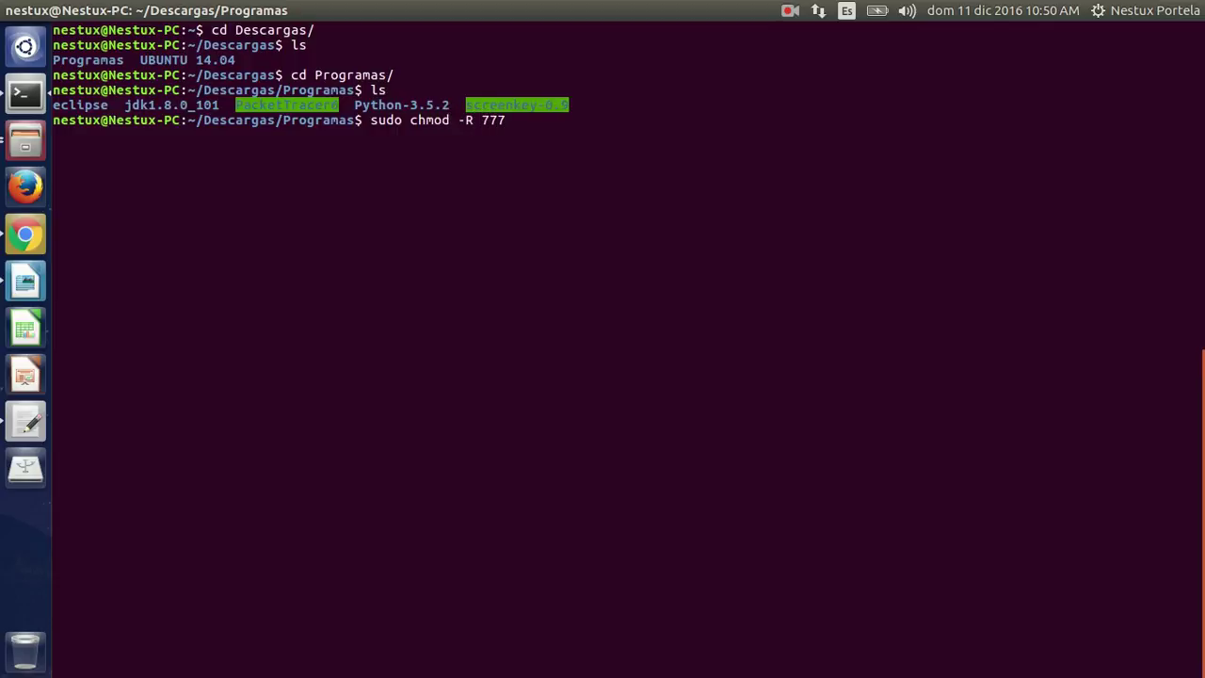
type("jdk")
key("Tab")
key("Return")
type("***")
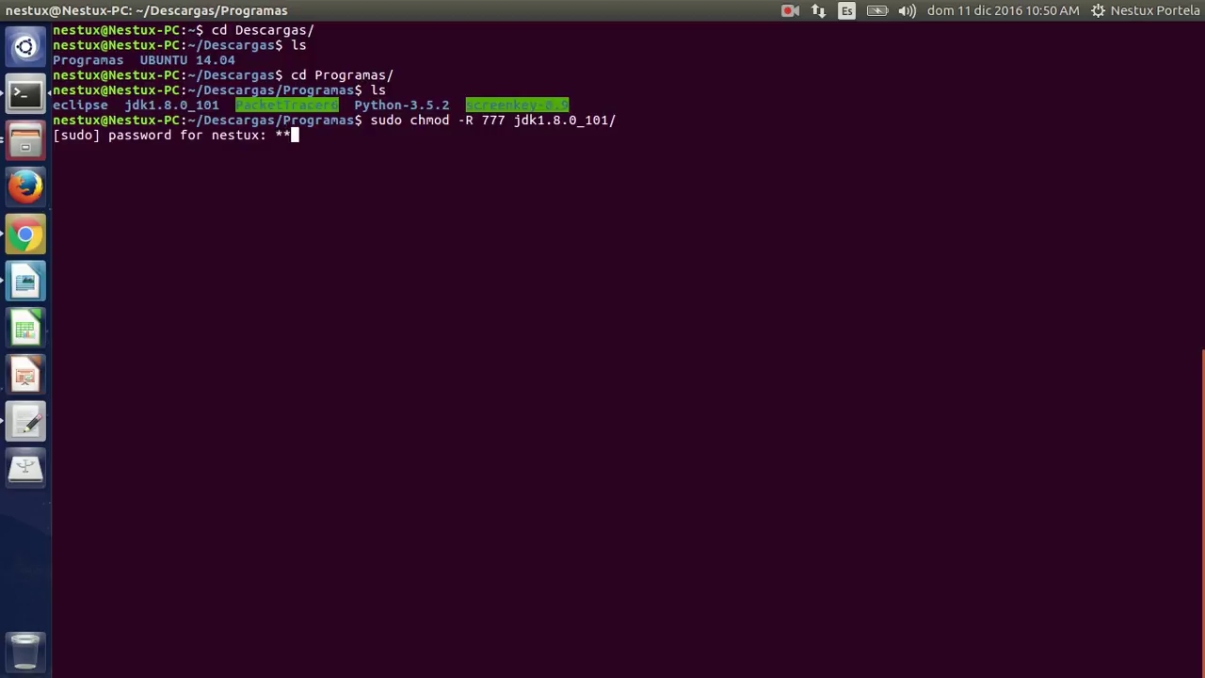
key("BackSpace")
key("BackSpace")
key("BackSpace")
type("**************")
key("Return")
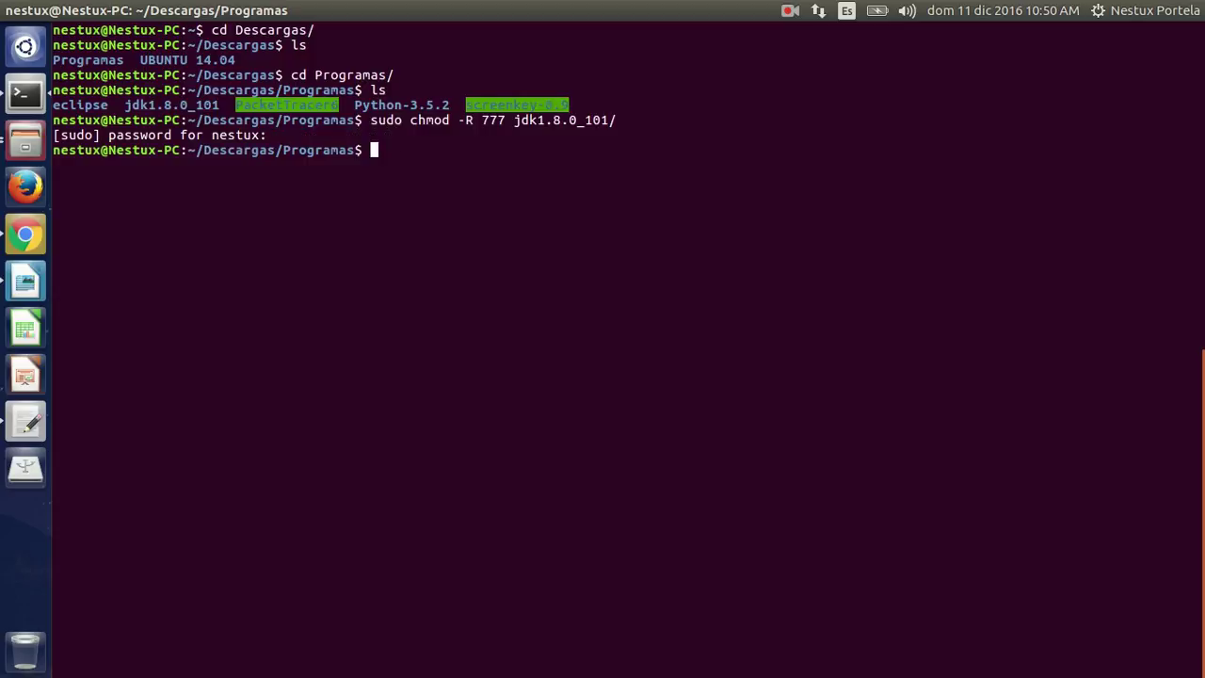
- Return the terminal to the home directory with cd and clear the screen
type("cd")
key("Return")
type("clear")
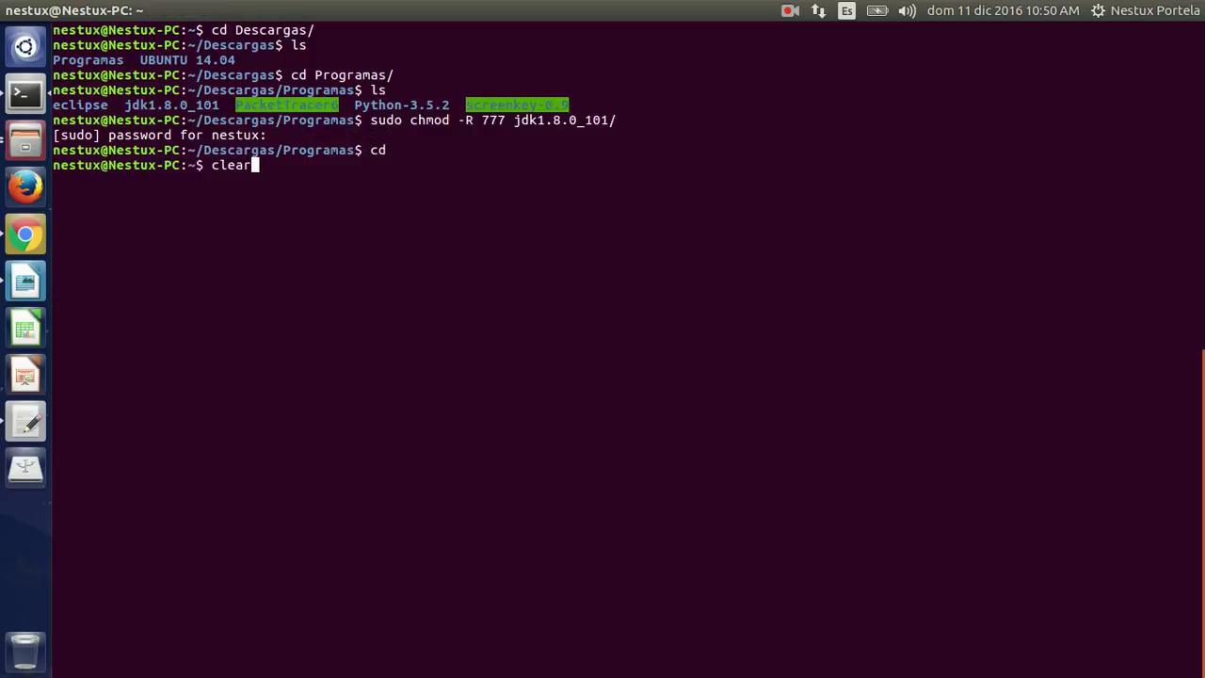
key("Return")
key("alt+Tab")
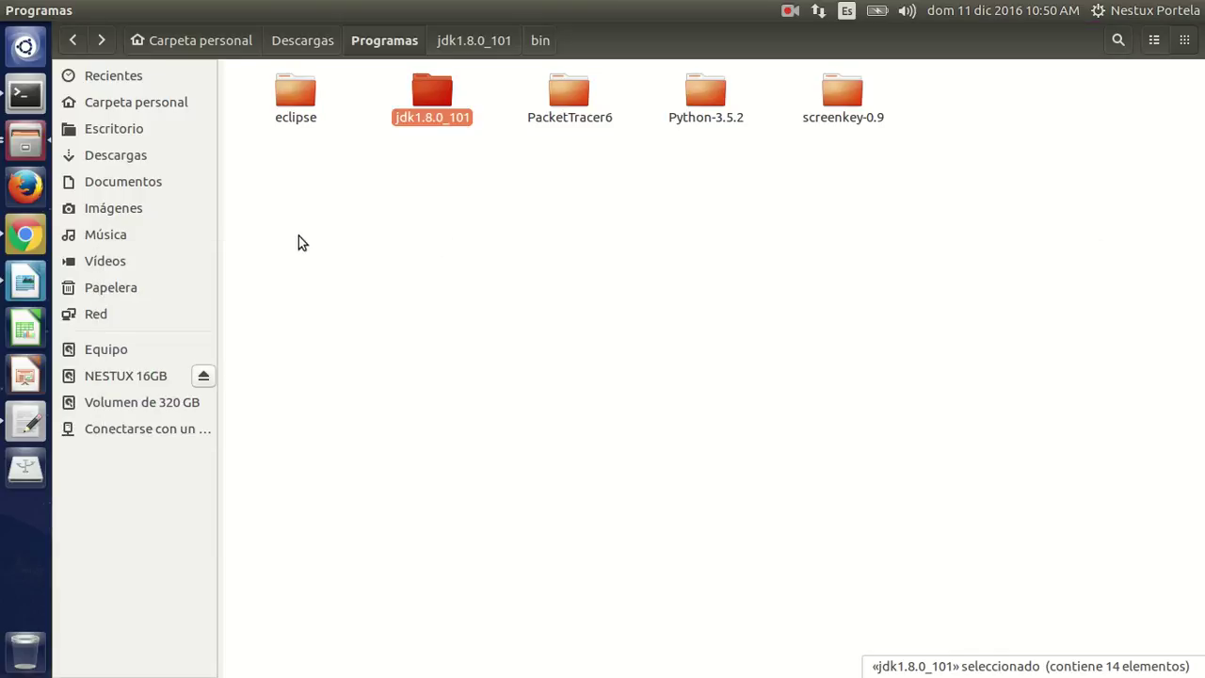
key("alt+Tab")
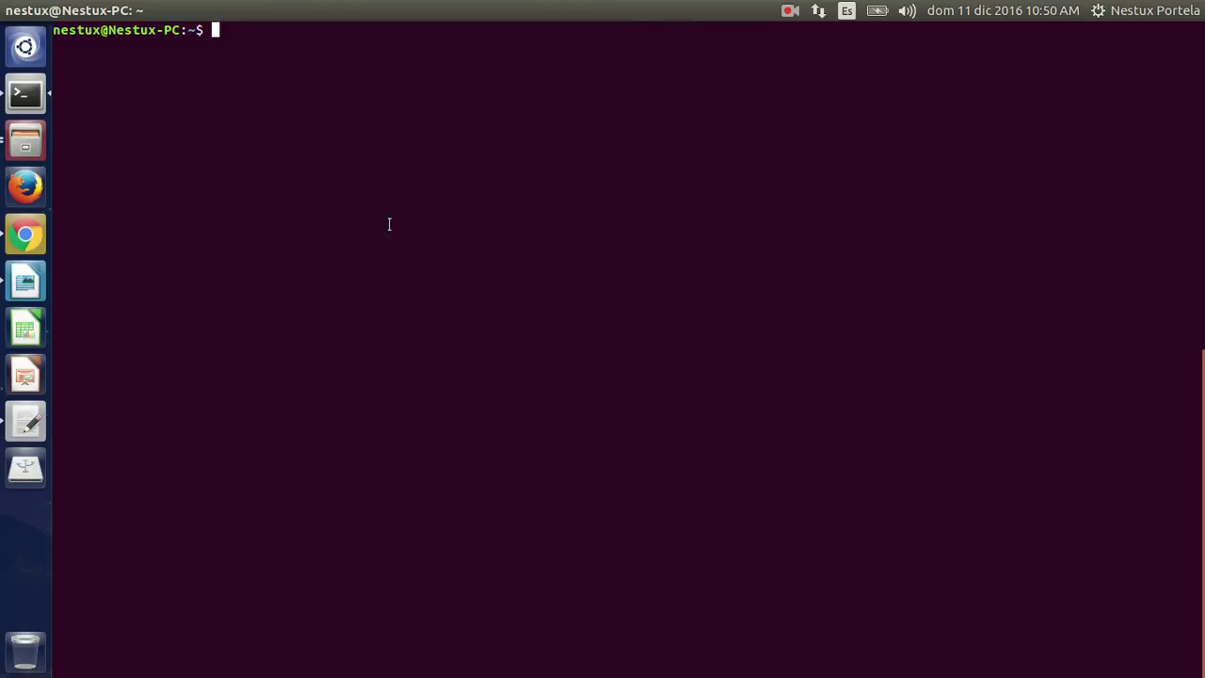
- Copy the update-alternatives --install line for java from the gedit notes and paste it at the terminal prompt
key("alt+Tab")
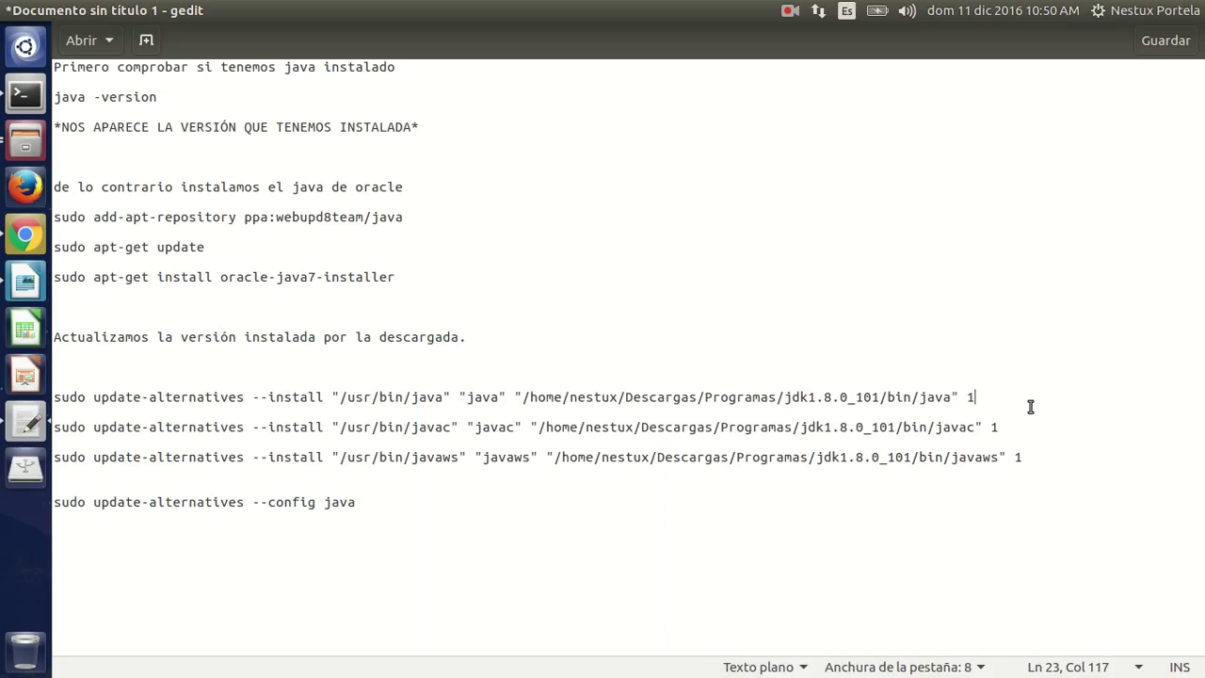
left_click_drag(989, 399, 55, 399)
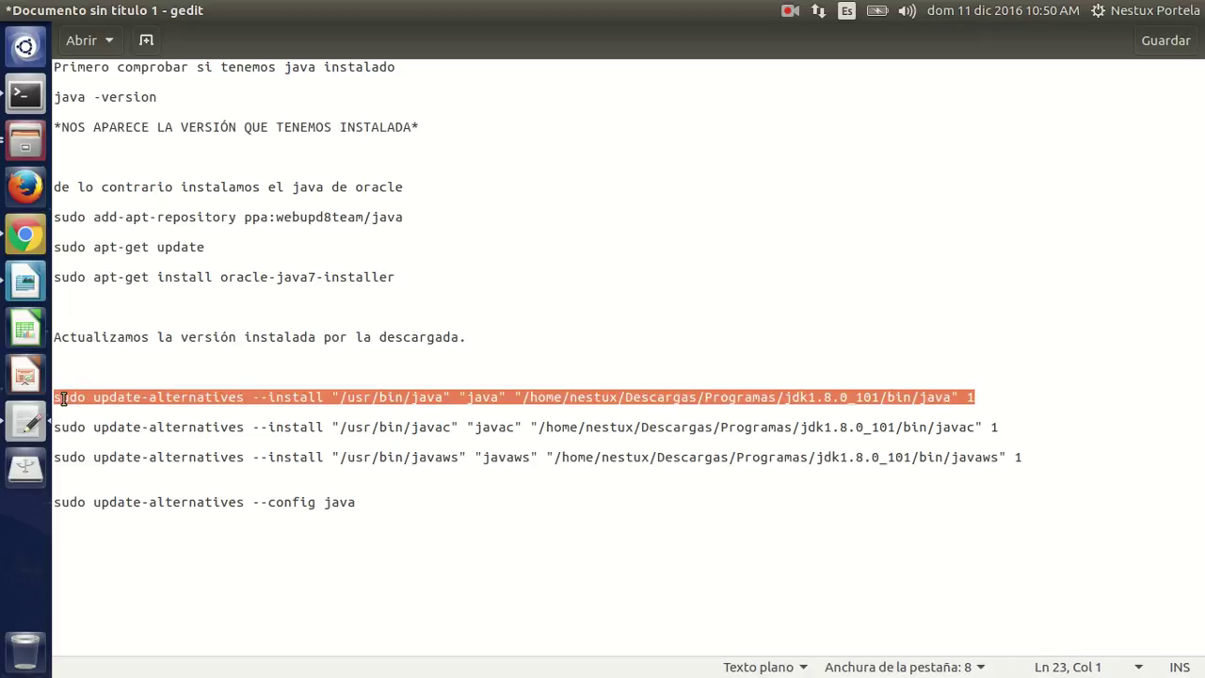
right_click(63, 398)
left_click(87, 475)
left_click(26, 99)
right_click(226, 34)
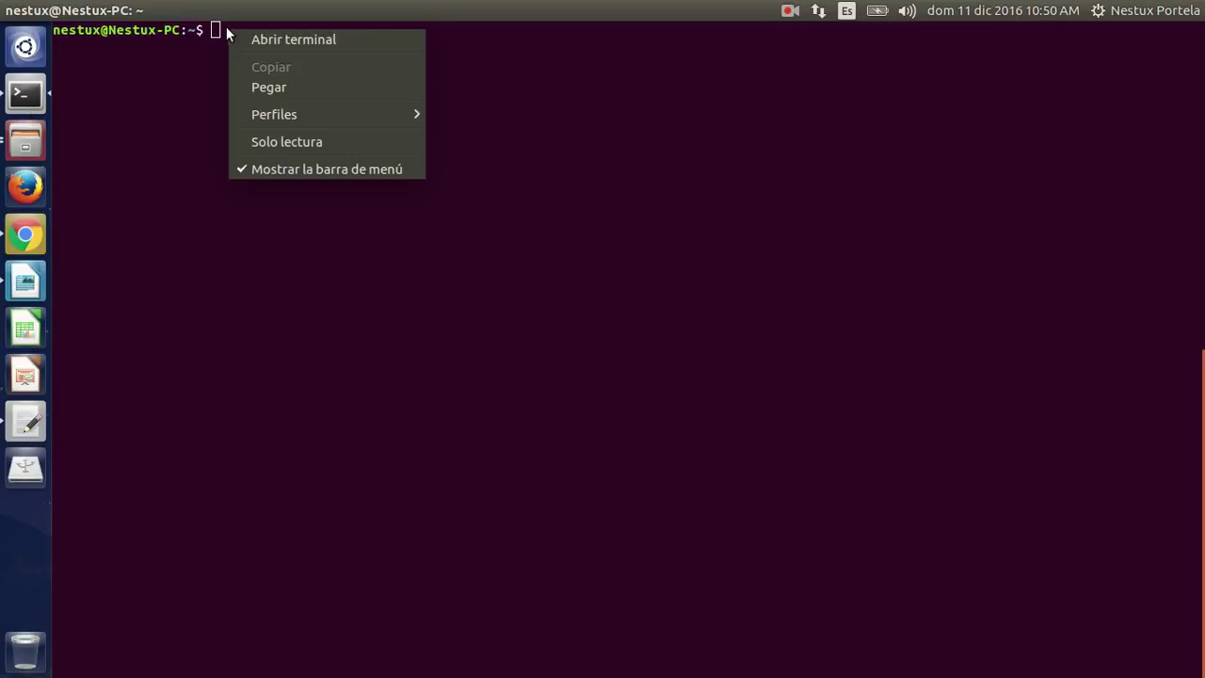
left_click(268, 88)
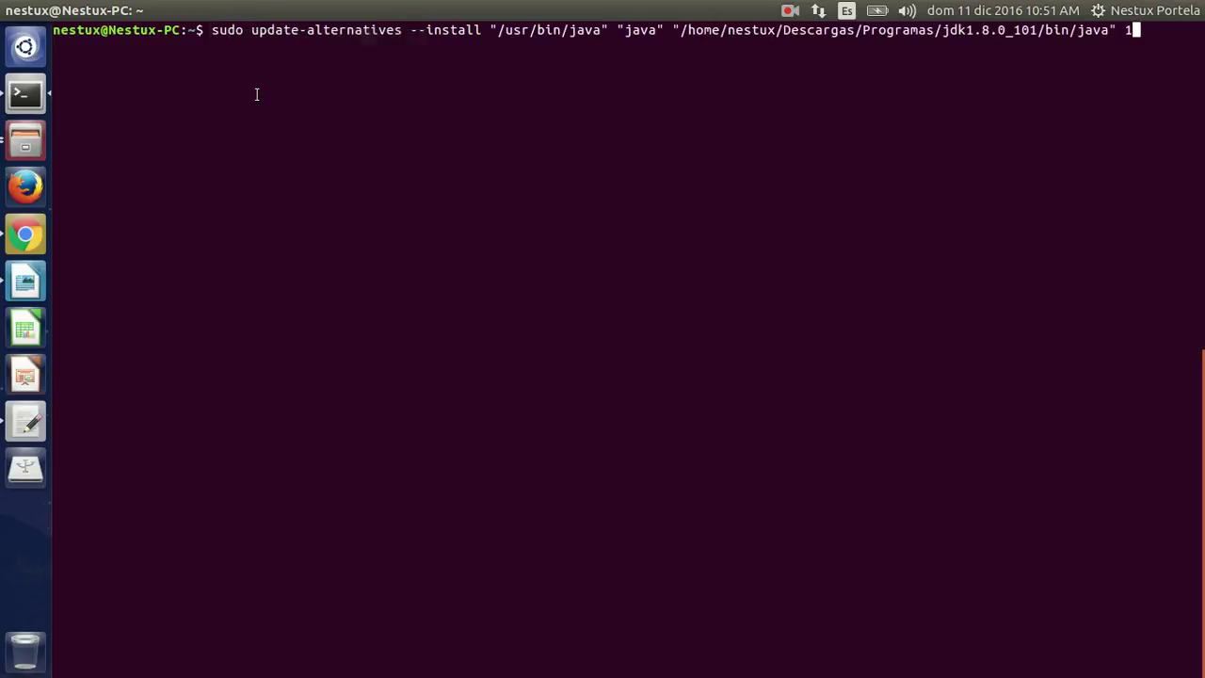
type("1")
- Highlight the install portion and the JDK java path in the pasted command to review them, and clear the selection
left_click_drag(497, 30, 205, 30)
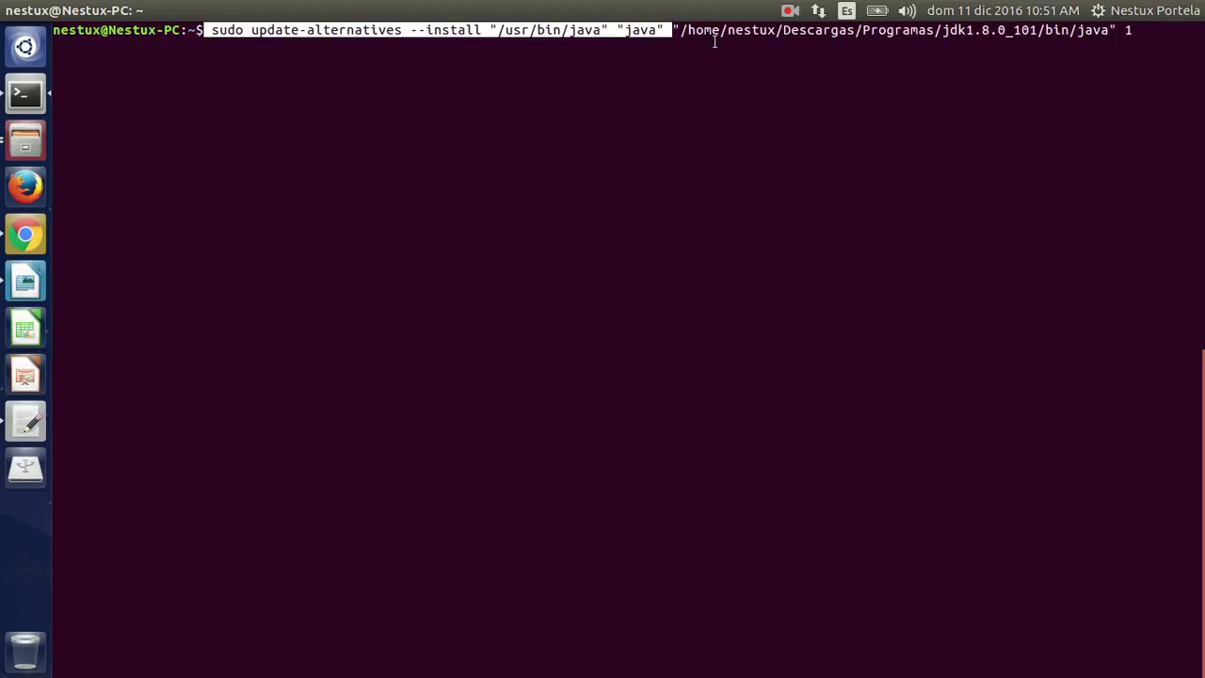
left_click(682, 30)
left_click_drag(682, 30, 1113, 33)
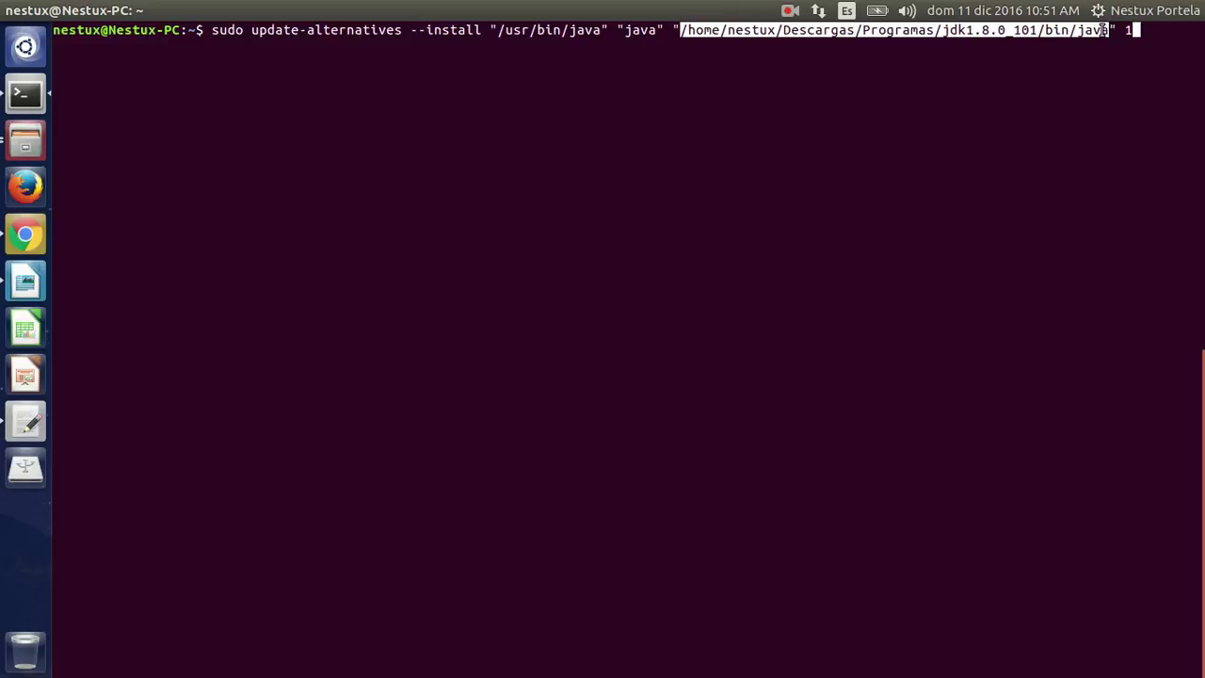
left_click(970, 36)
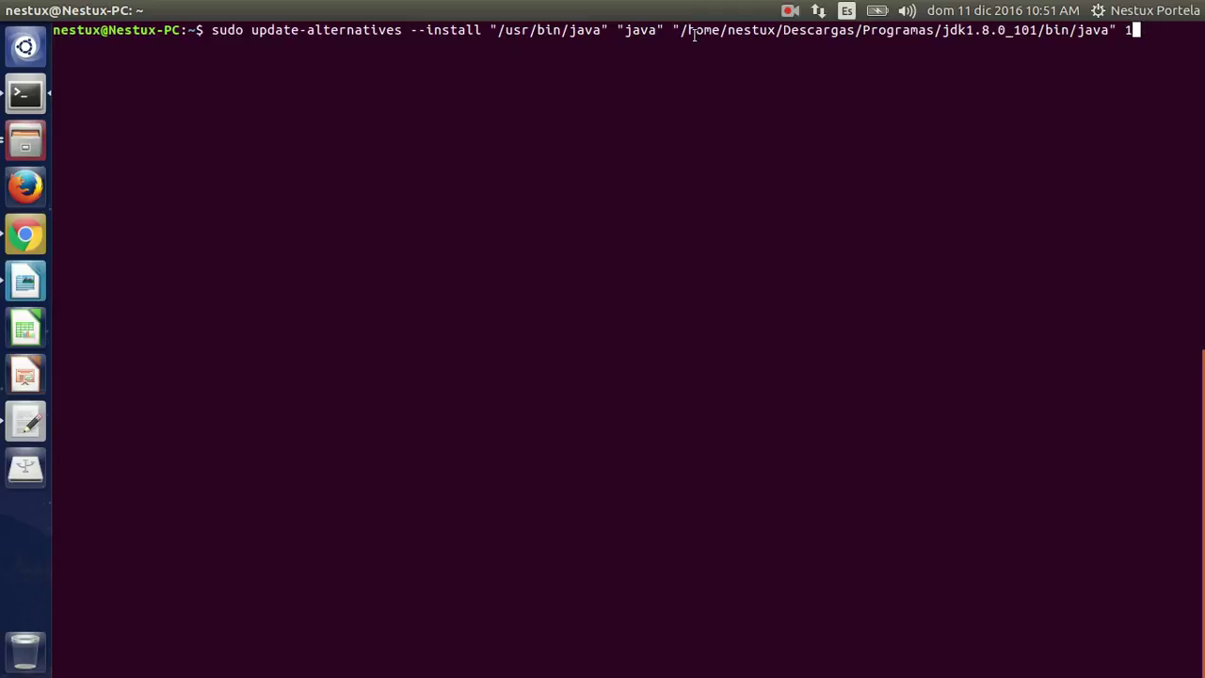
- Check the JDK path in the pasted update-alternatives --install command for java, and run the command
left_click_drag(682, 30, 1109, 30)
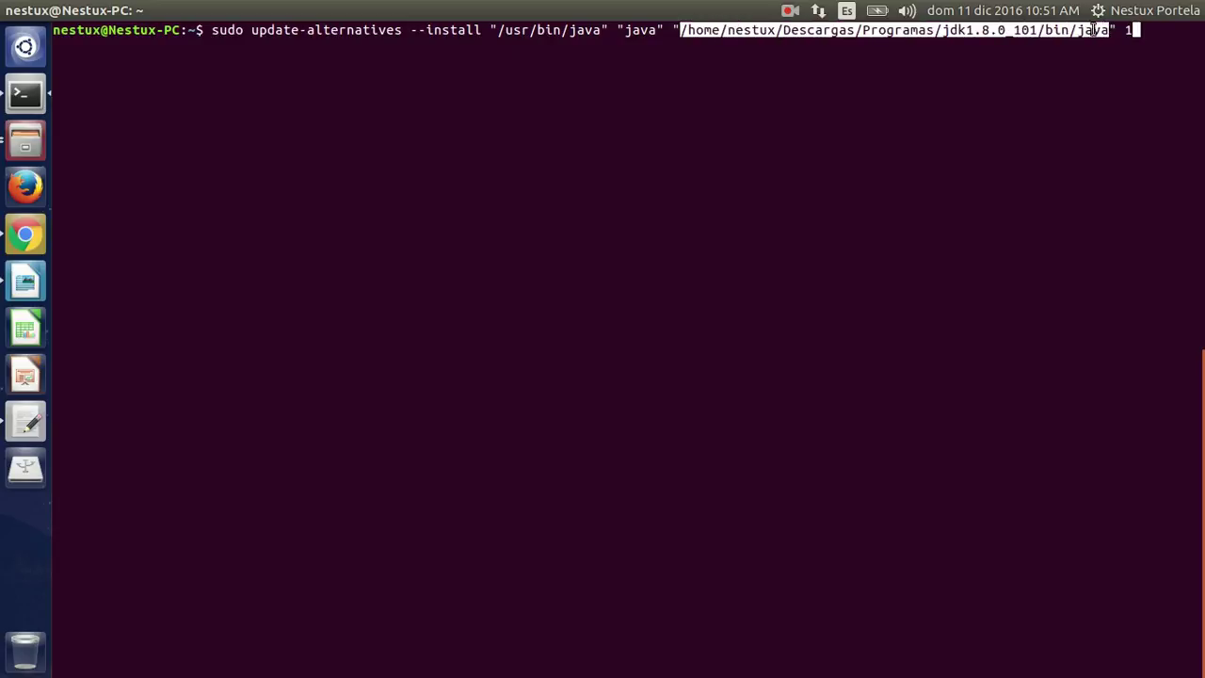
left_click(1059, 30)
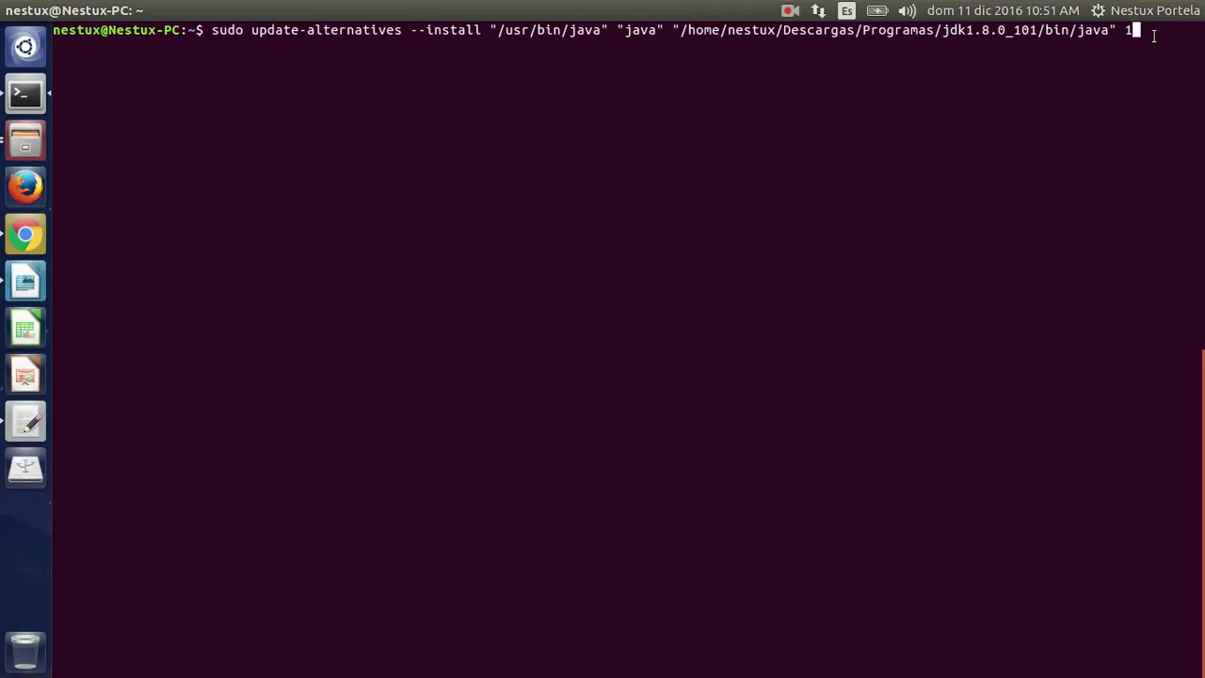
key("Return")
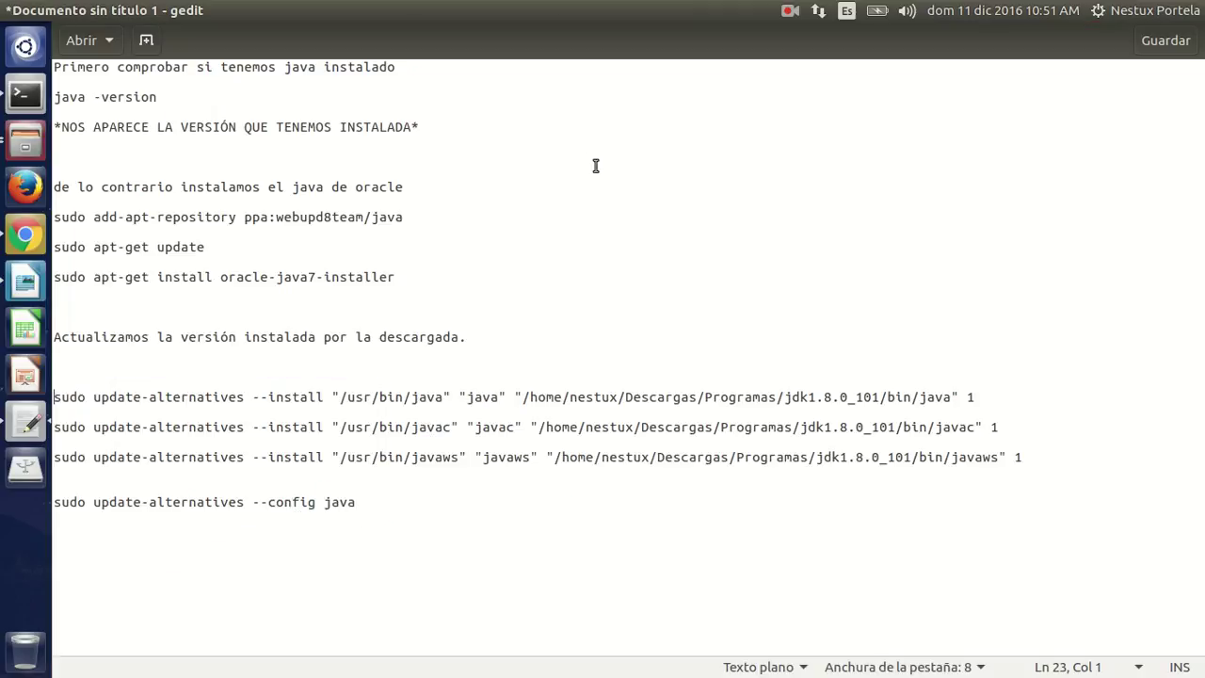
- Copy the update-alternatives --install line for javac from the gedit notes and run it in the terminal
key("alt+Tab")
left_click_drag(1000, 431, 56, 429)
right_click(55, 430)
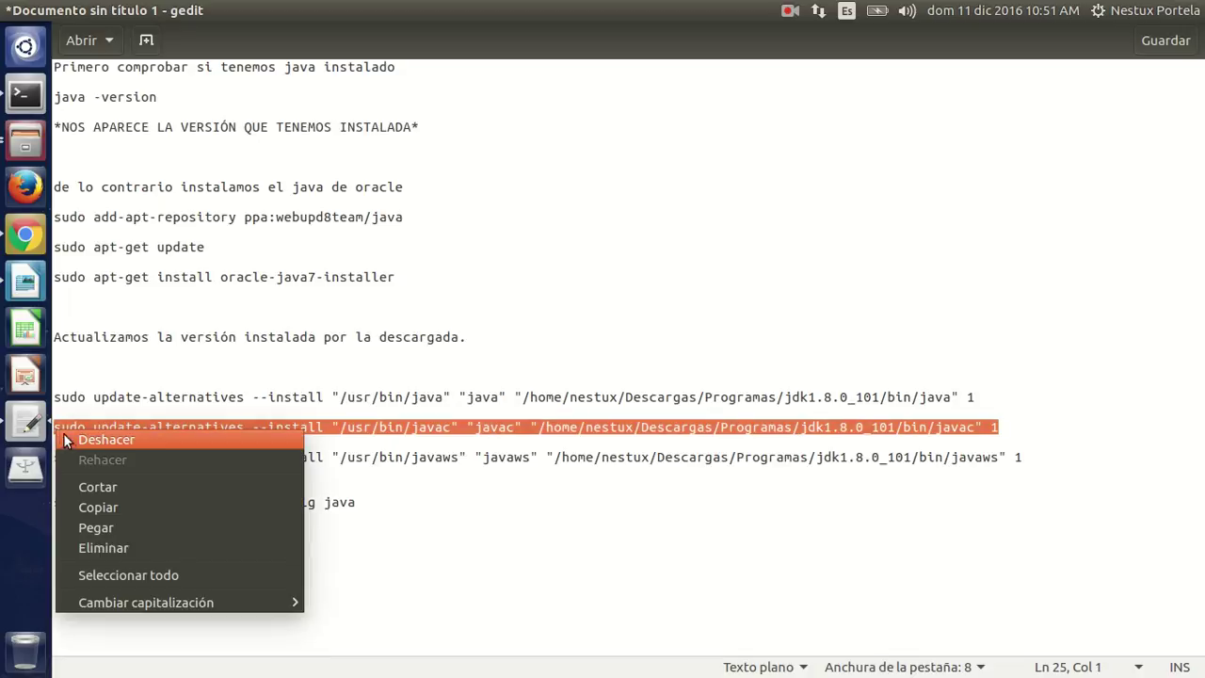
left_click(75, 510)
key("alt+Tab")
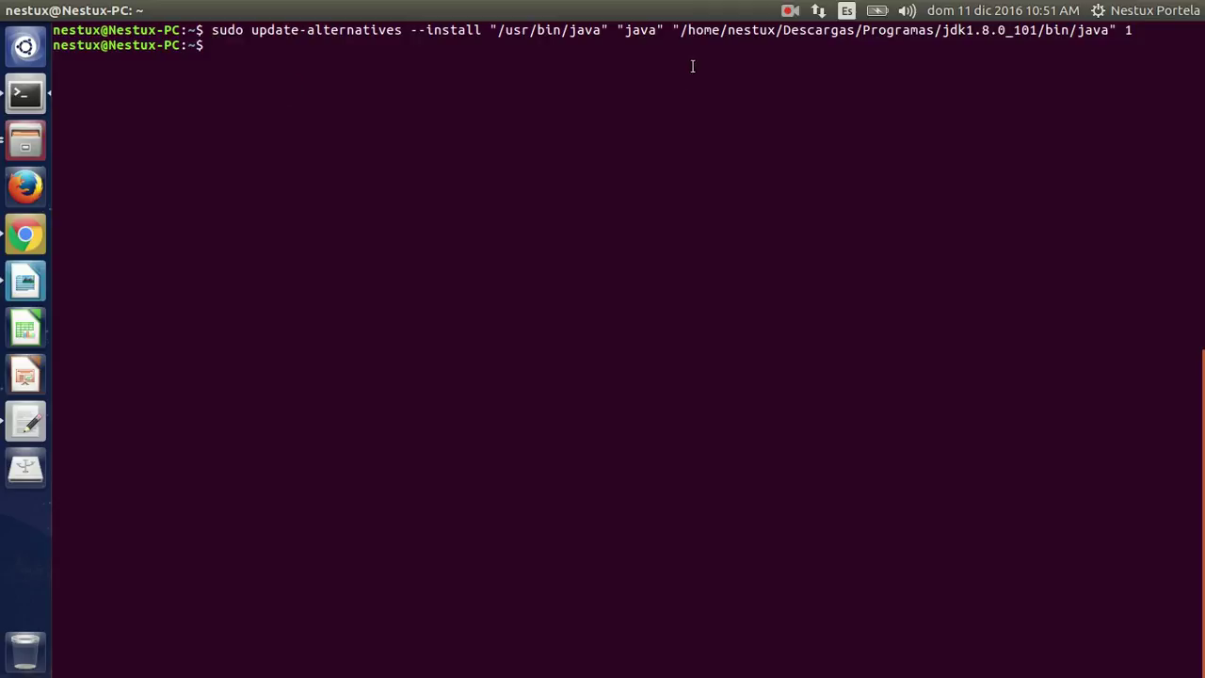
left_click_drag(681, 32, 1103, 34)
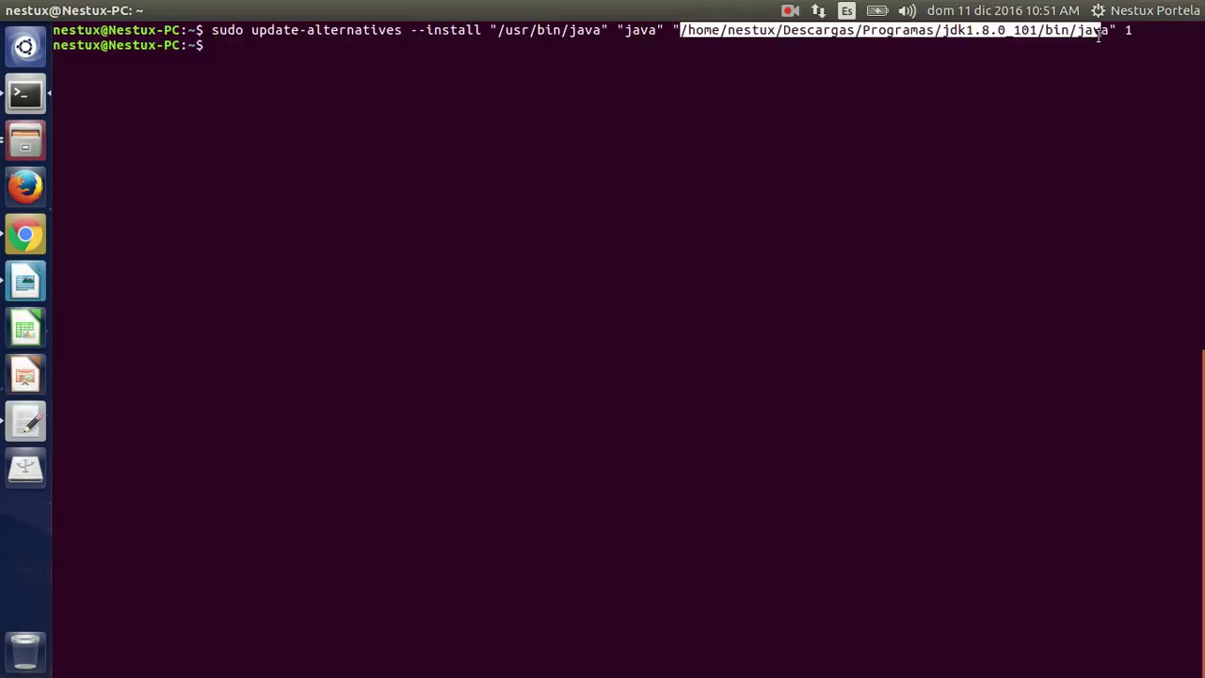
left_click(225, 51)
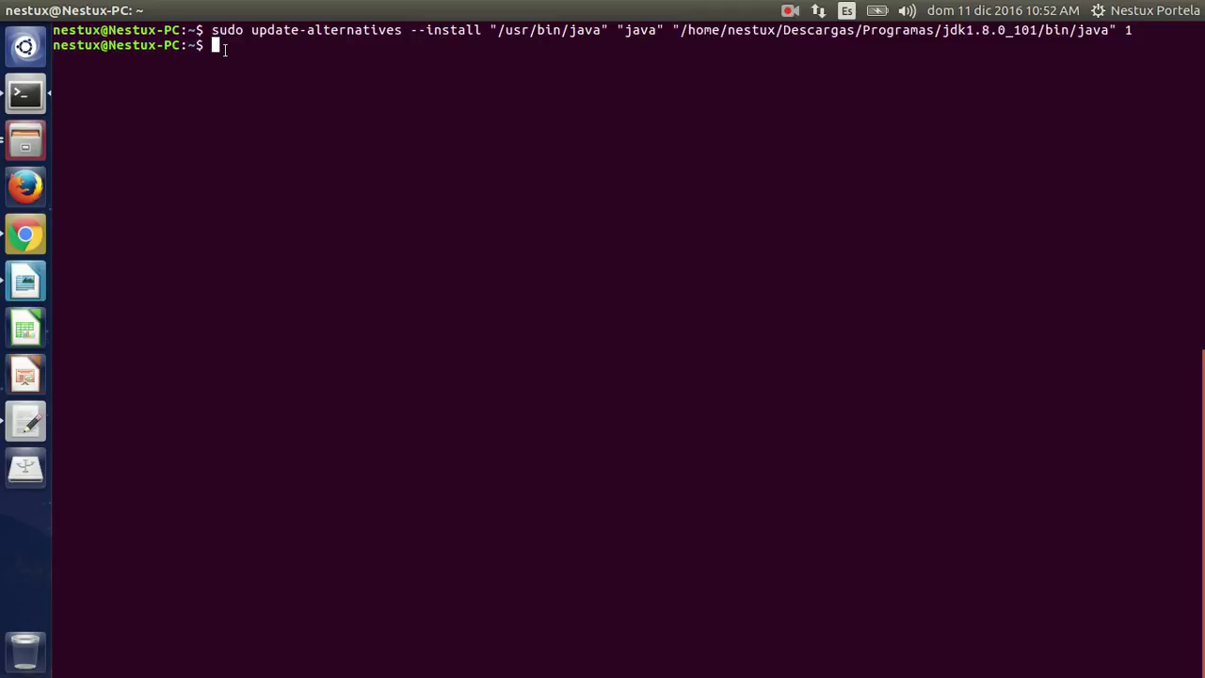
right_click(225, 50)
left_click(238, 114)
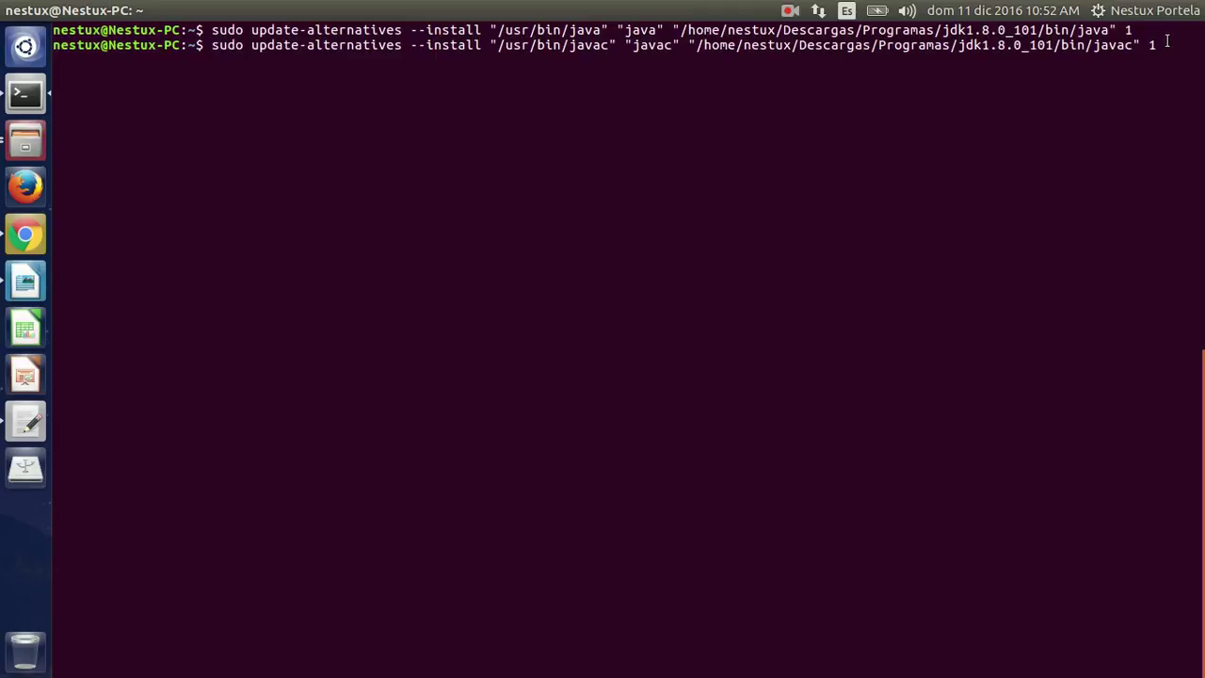
key("Return")
- Copy the update-alternatives --install line for javaws from the gedit notes and run it in the terminal
key("alt+Tab")
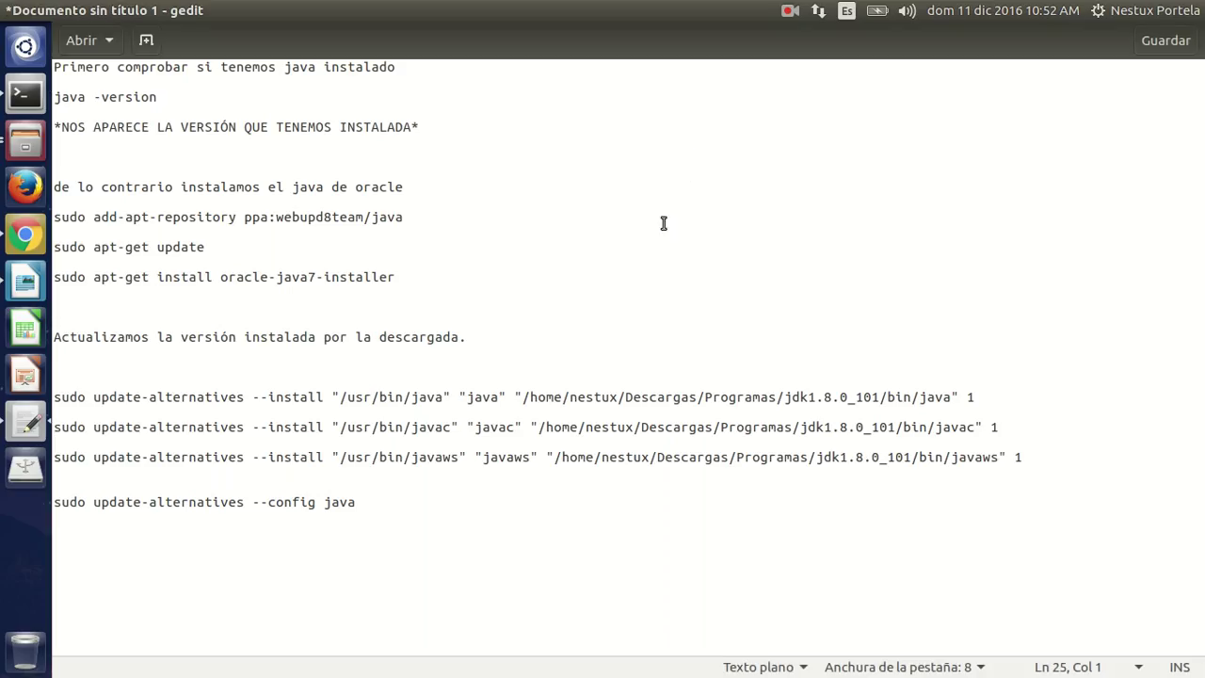
left_click_drag(1023, 458, 57, 459)
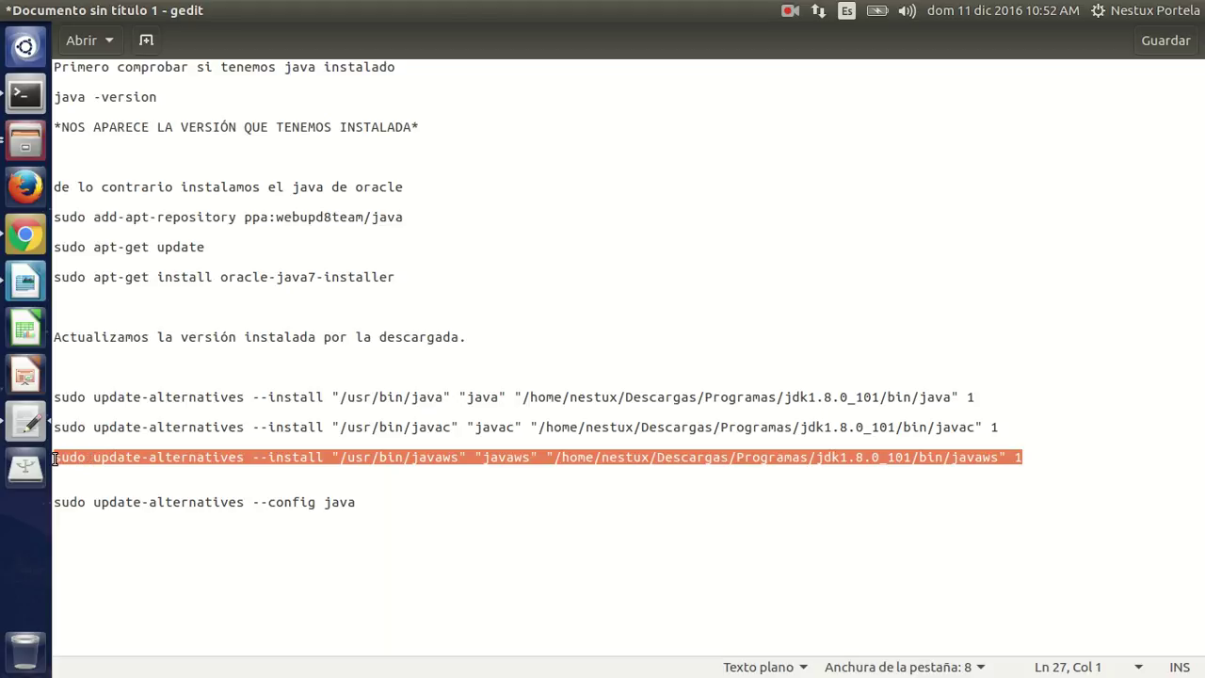
right_click(70, 456)
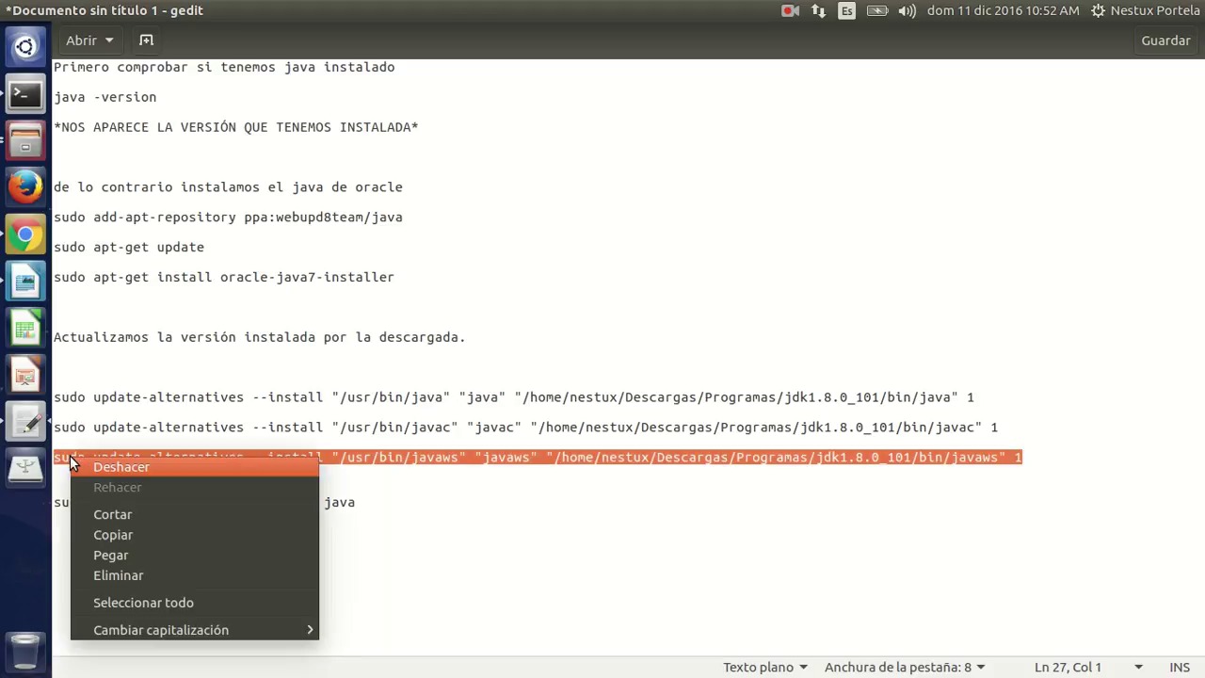
left_click(93, 534)
key("alt+Tab")
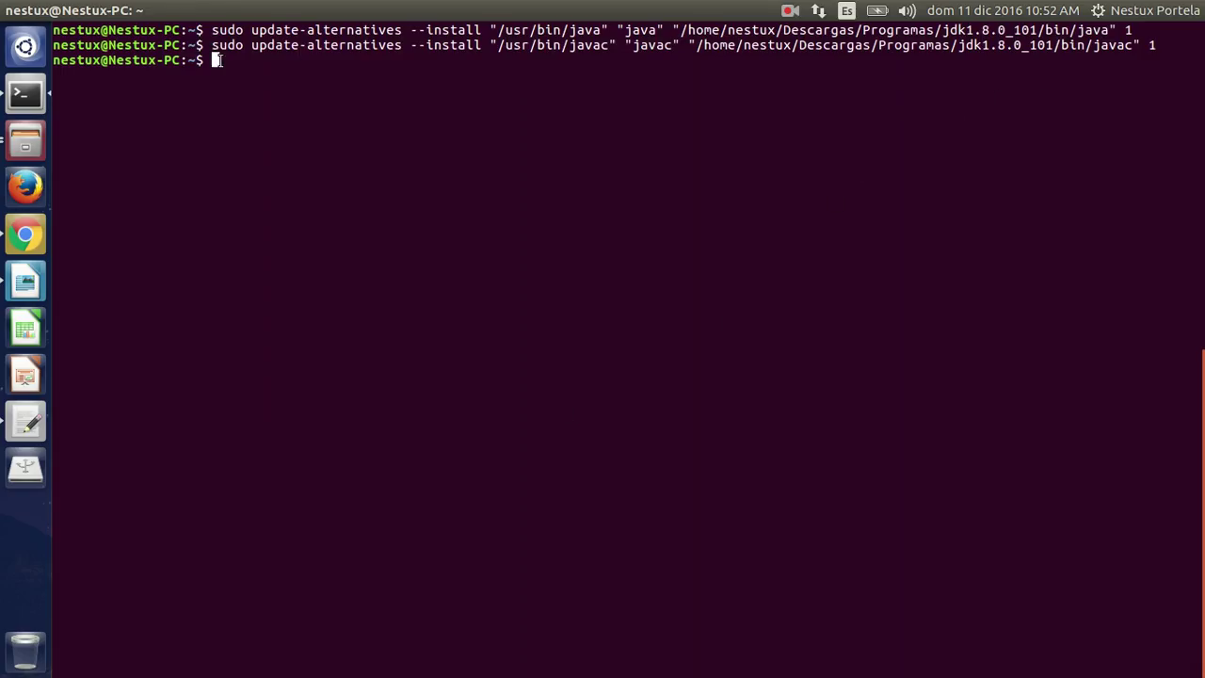
right_click(217, 60)
left_click(270, 124)
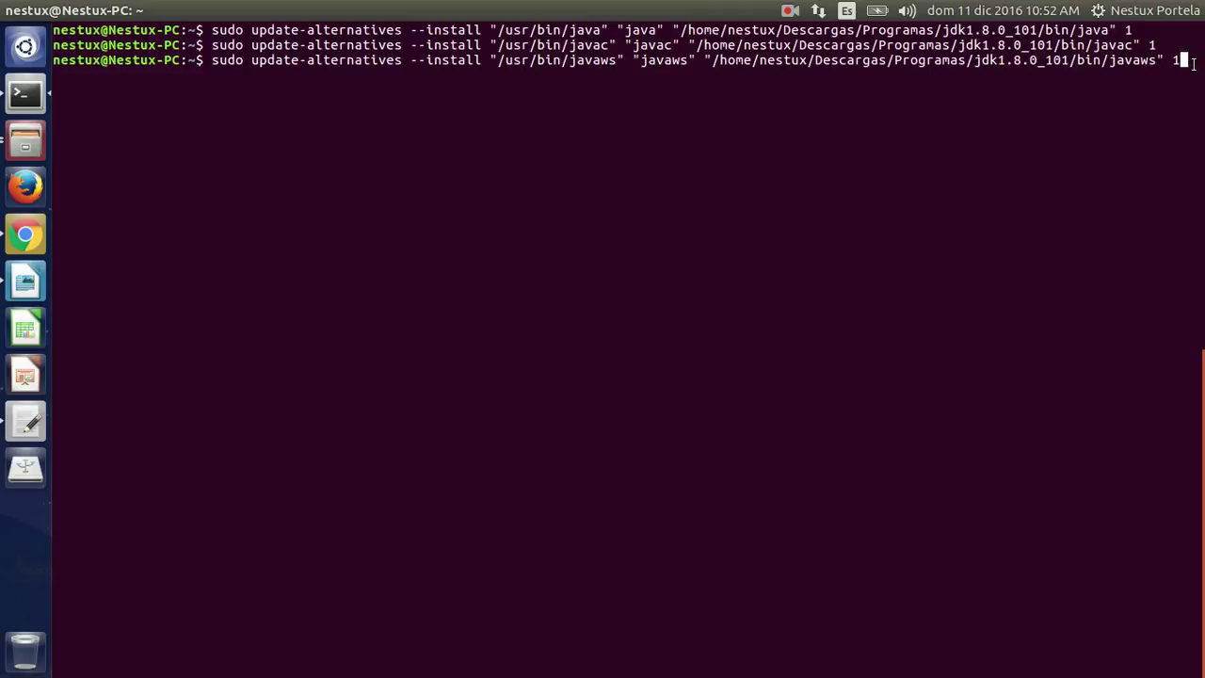
key("Return")
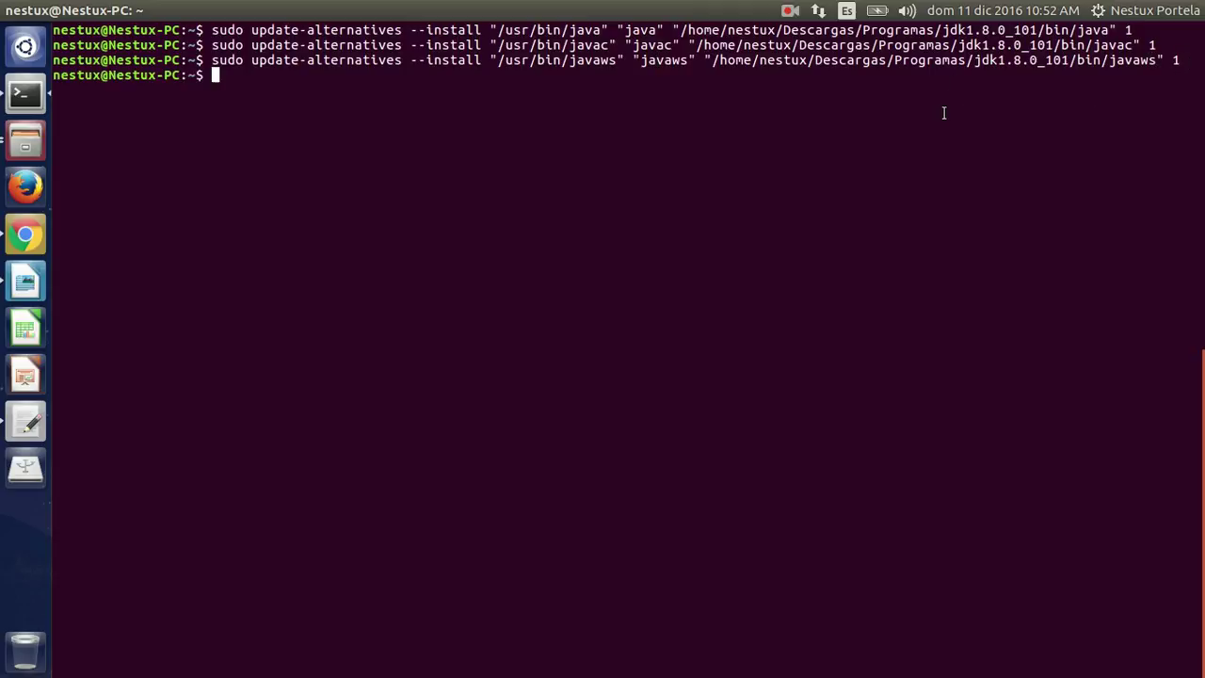
- Copy sudo update-alternatives --config java from the gedit notes and run it in the terminal
key("alt+Tab")
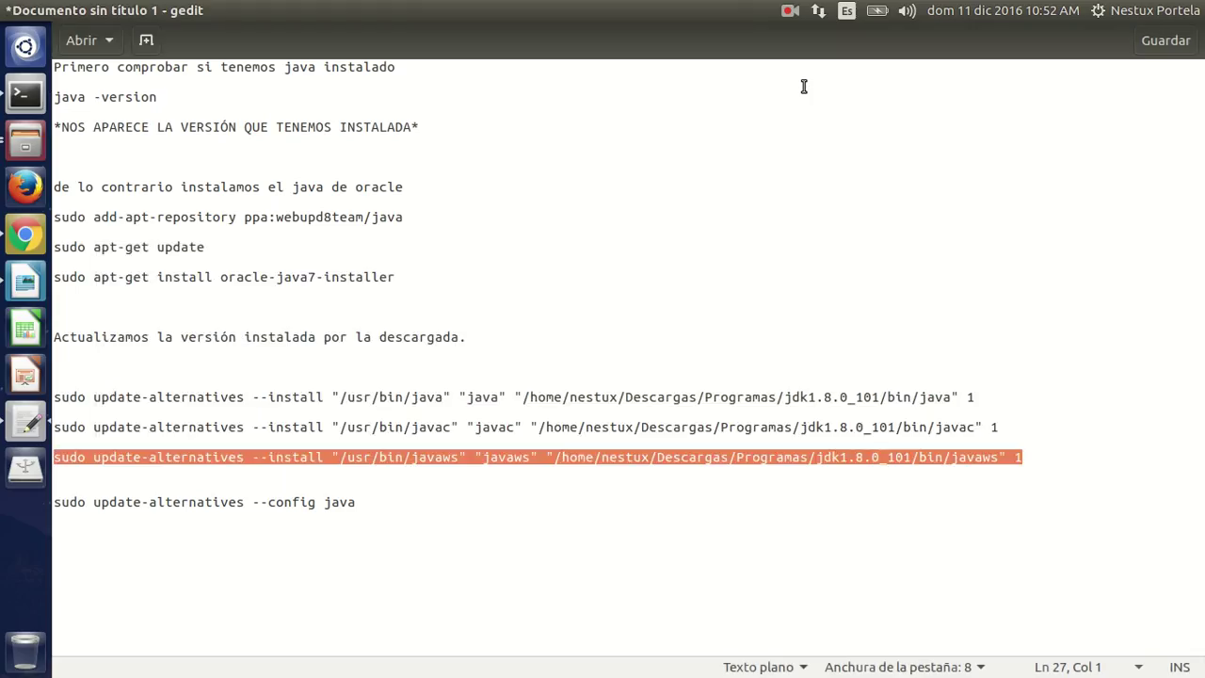
left_click_drag(374, 502, 62, 496)
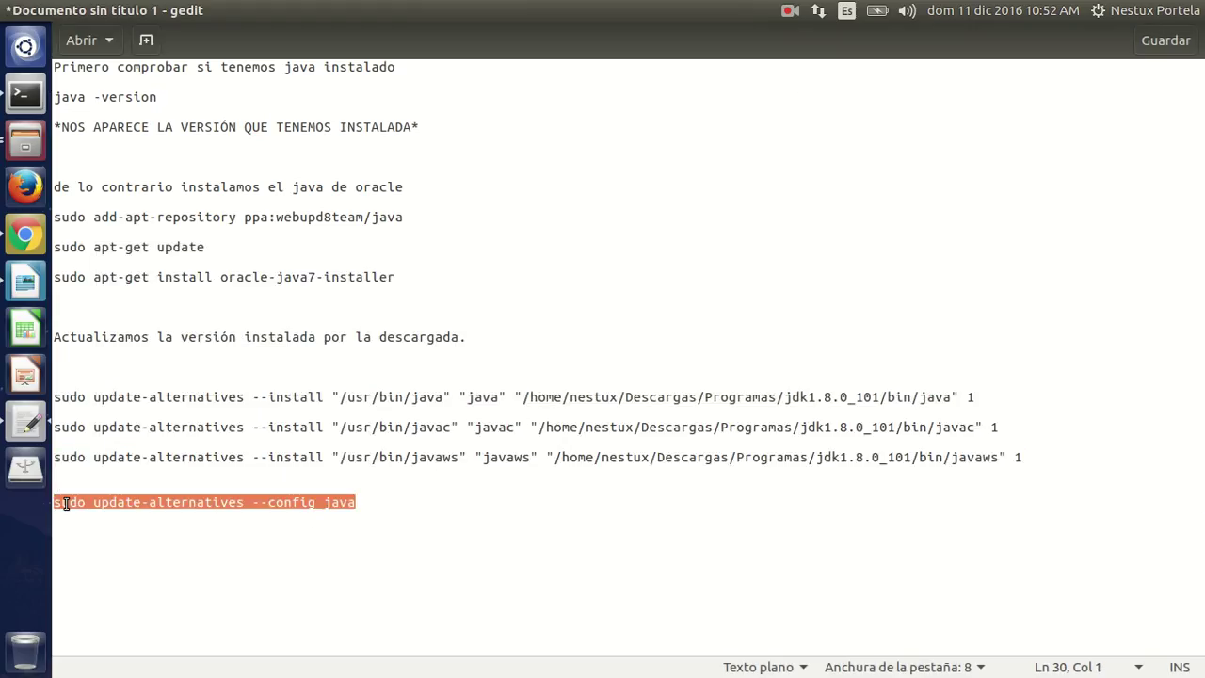
right_click(62, 509)
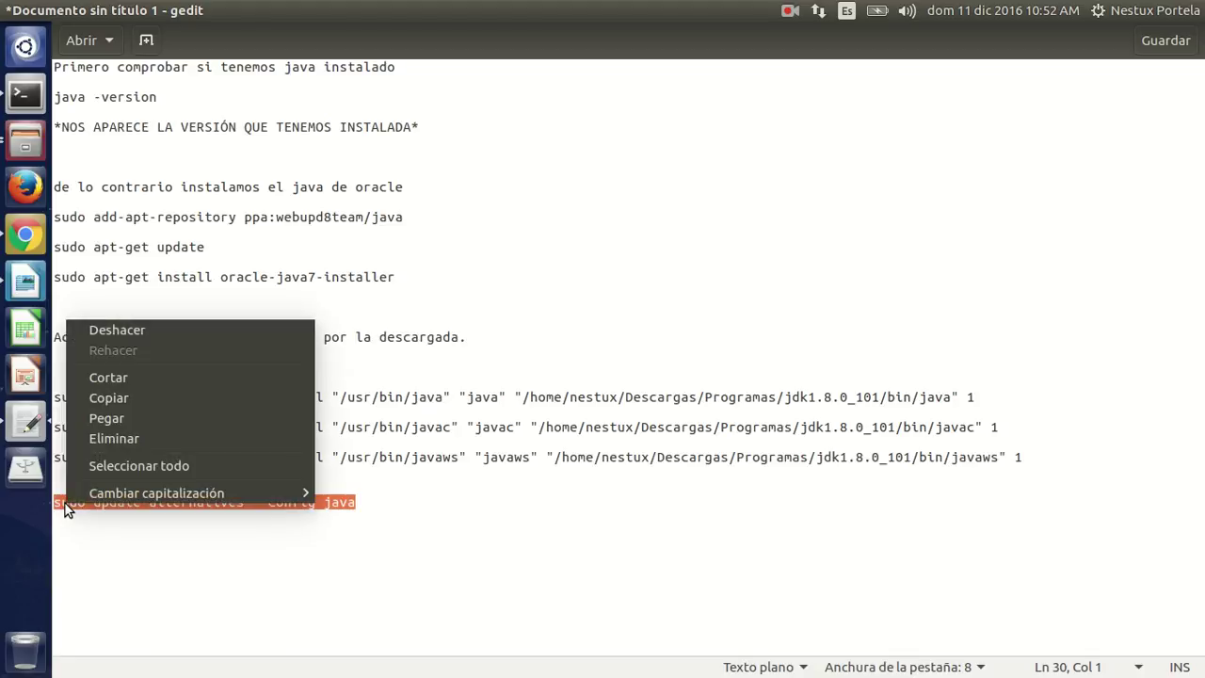
left_click(109, 398)
key("alt+Tab")
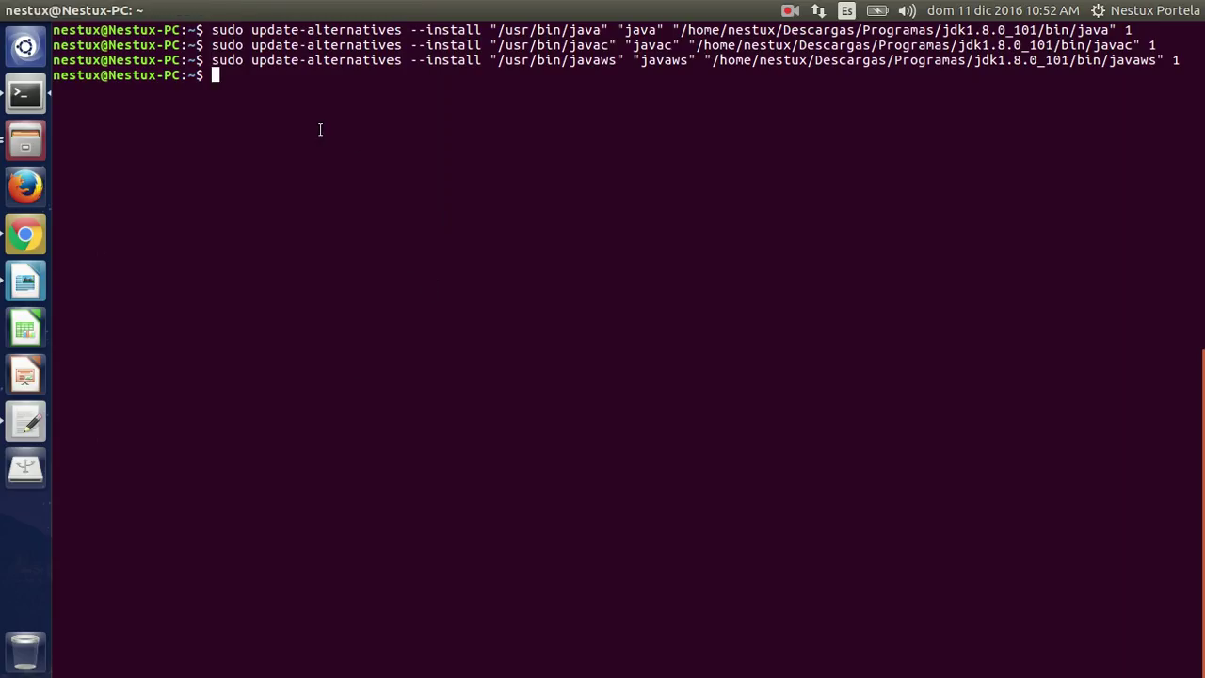
right_click(224, 76)
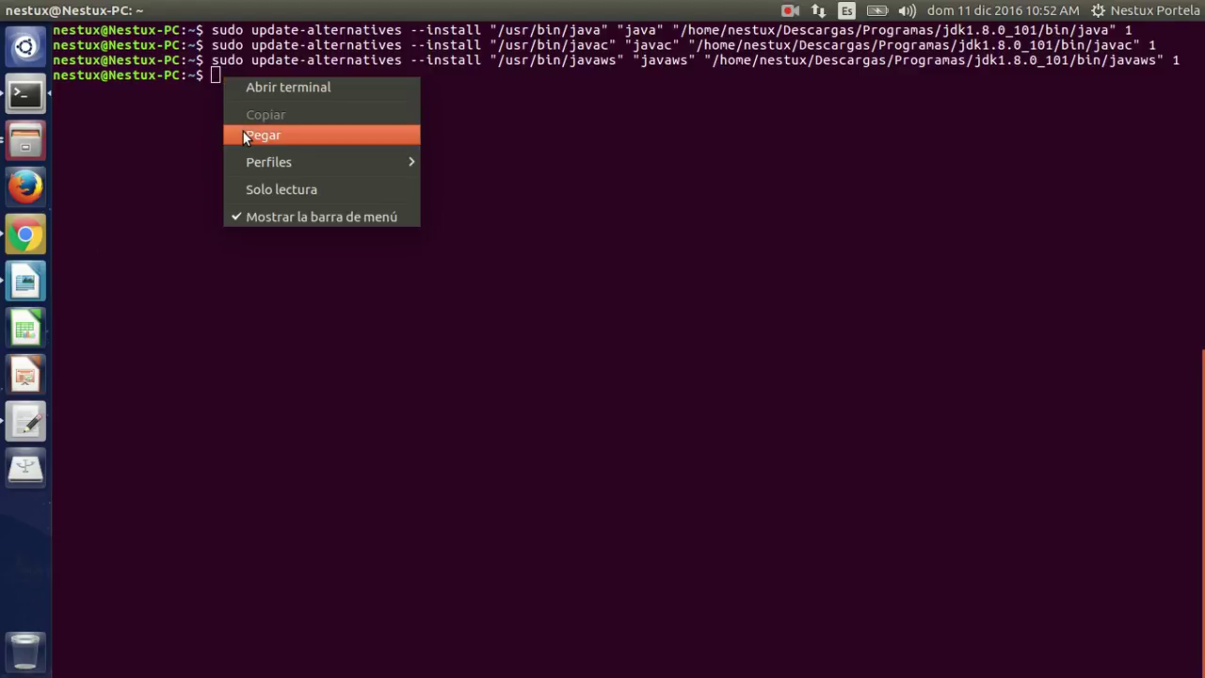
left_click(244, 135)
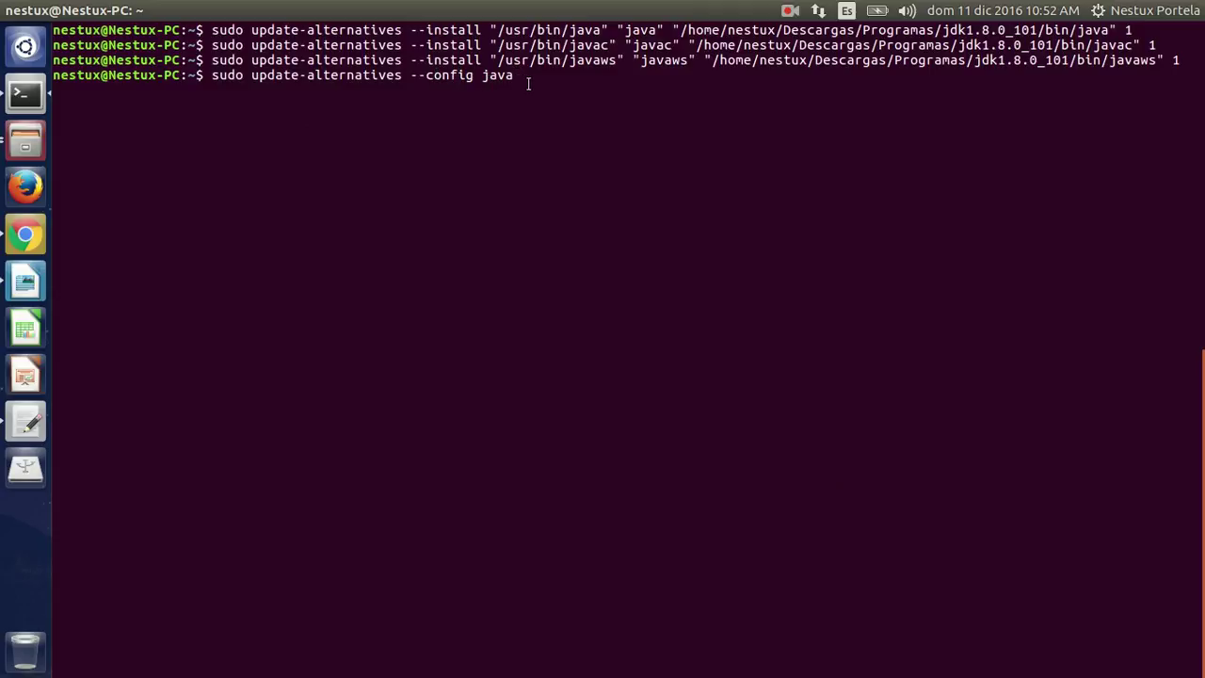
key("Return")
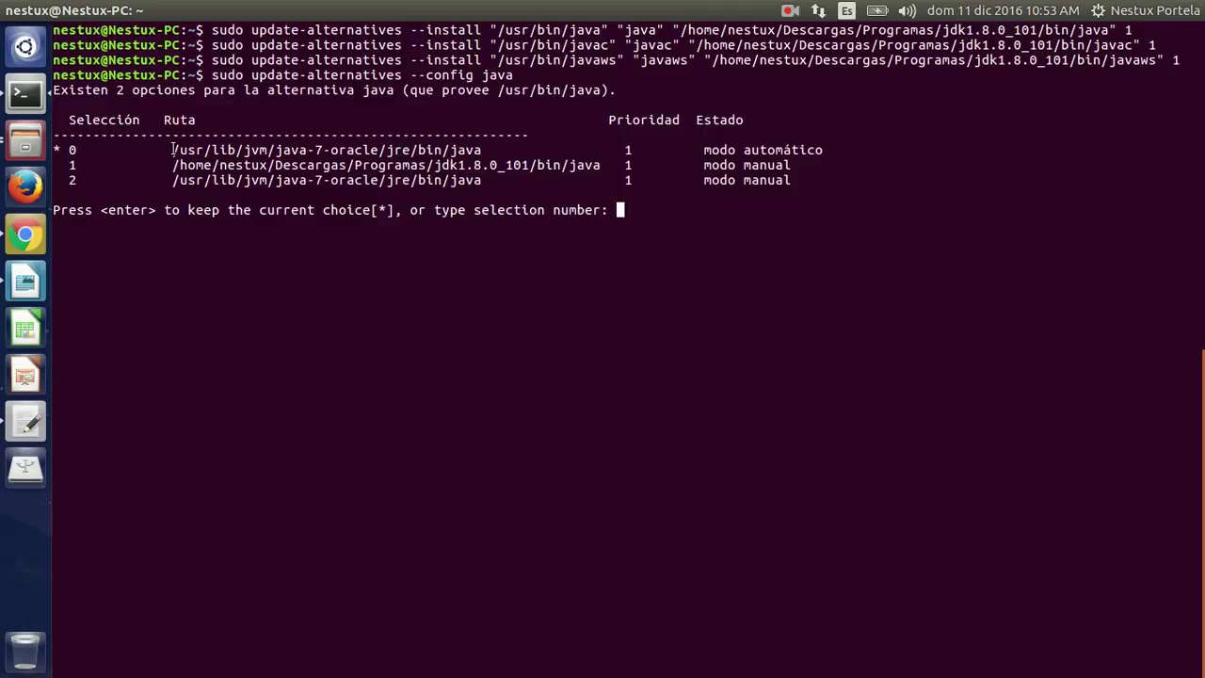
- Compare the listed java alternatives and choose selection 1, the jdk1.8.0_101/bin/java path
left_click_drag(174, 149, 482, 148)
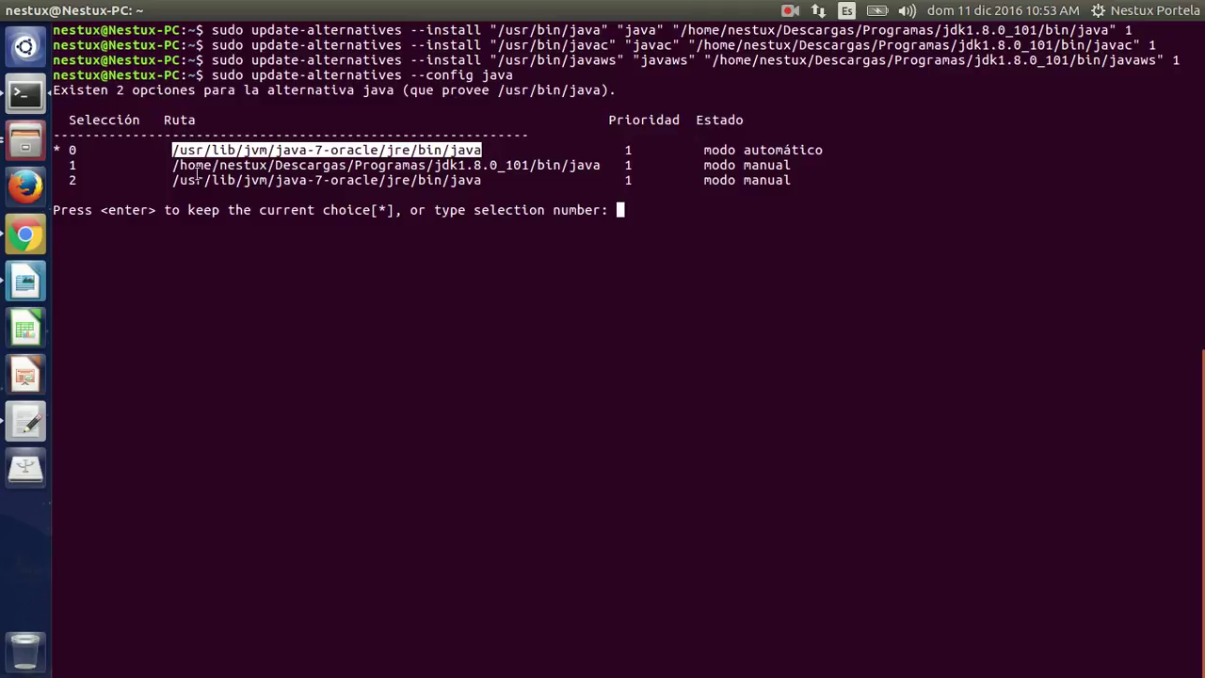
left_click_drag(174, 166, 806, 165)
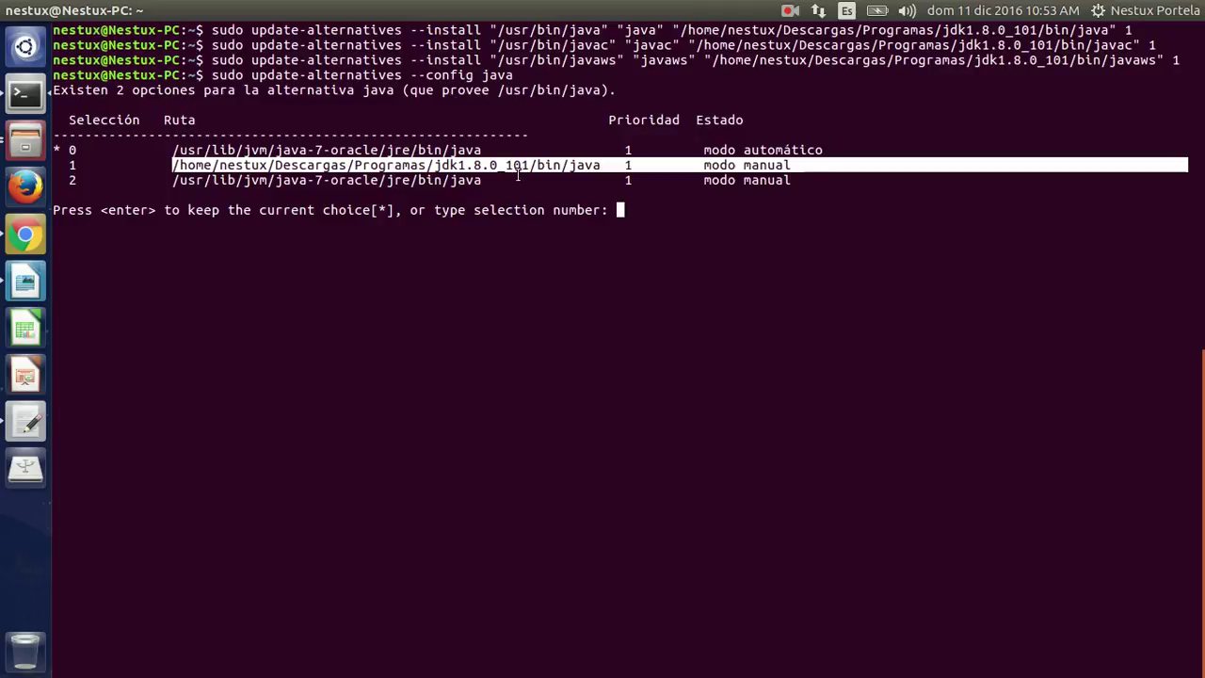
left_click_drag(487, 180, 165, 176)
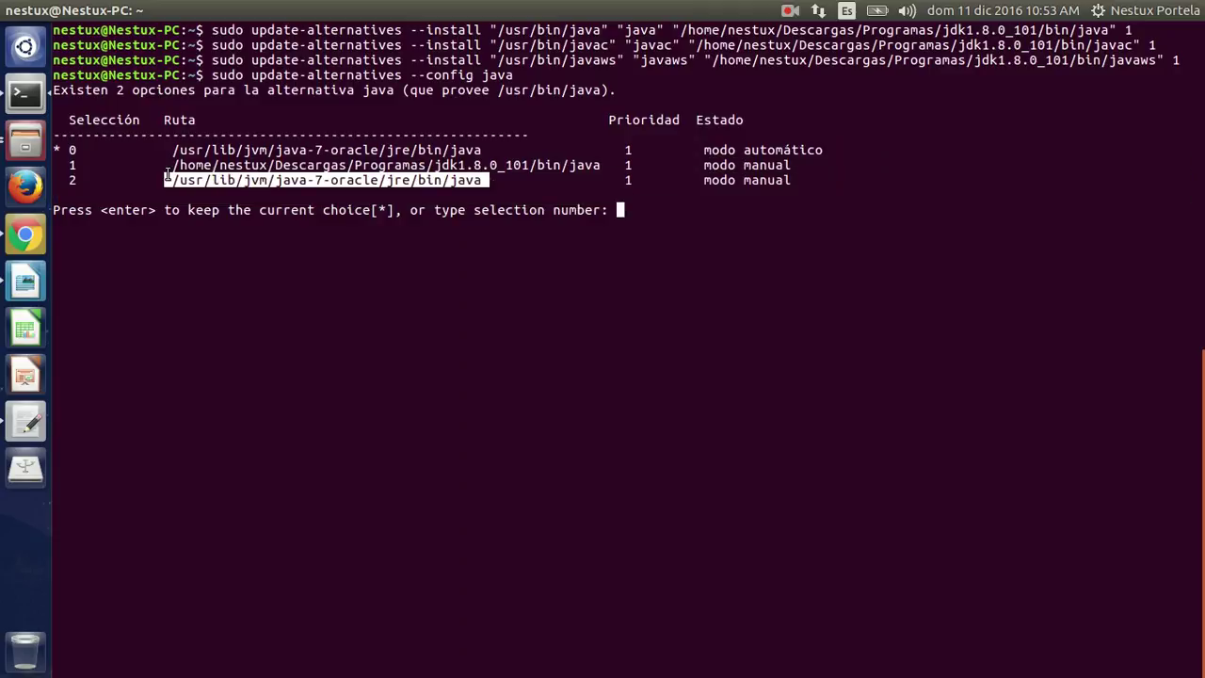
left_click(73, 180)
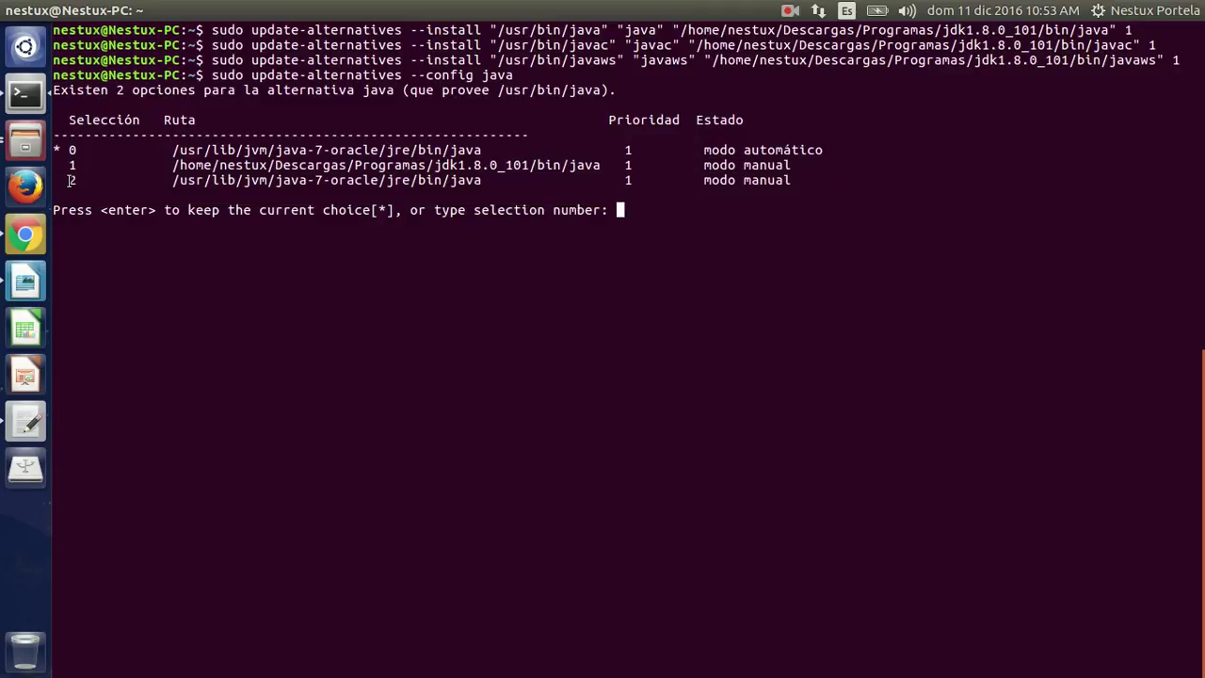
left_click_drag(70, 180, 83, 181)
left_click_drag(171, 165, 603, 166)
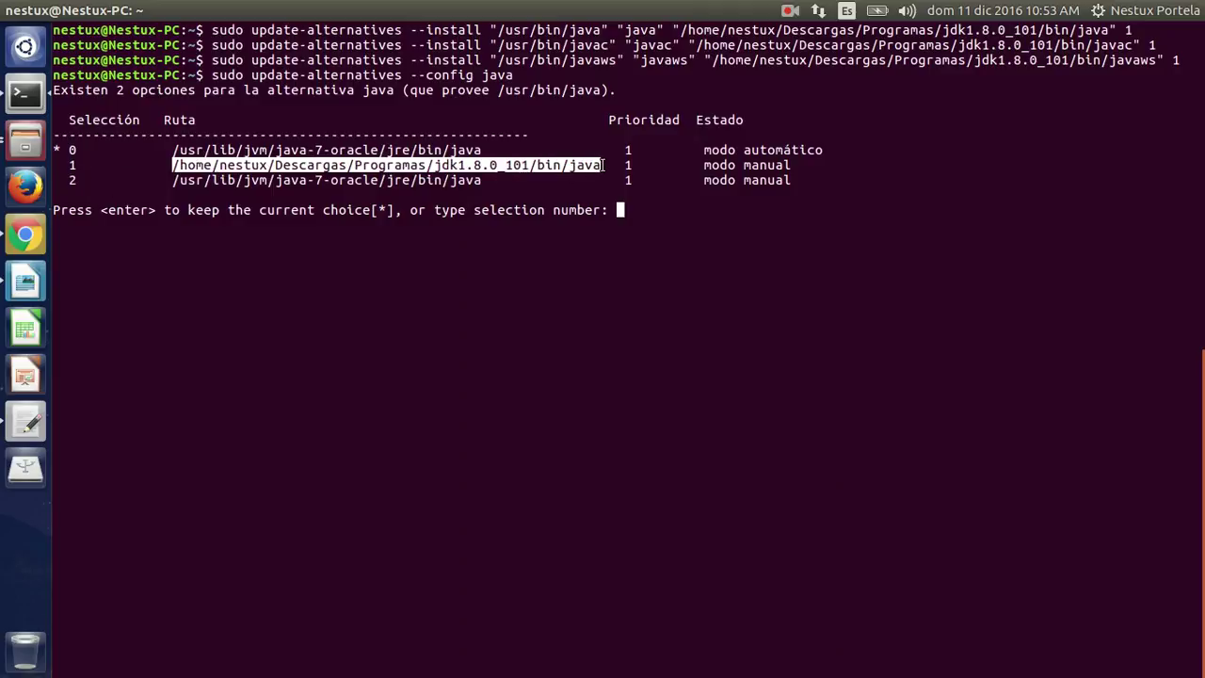
left_click_drag(74, 166, 66, 166)
left_click(622, 209)
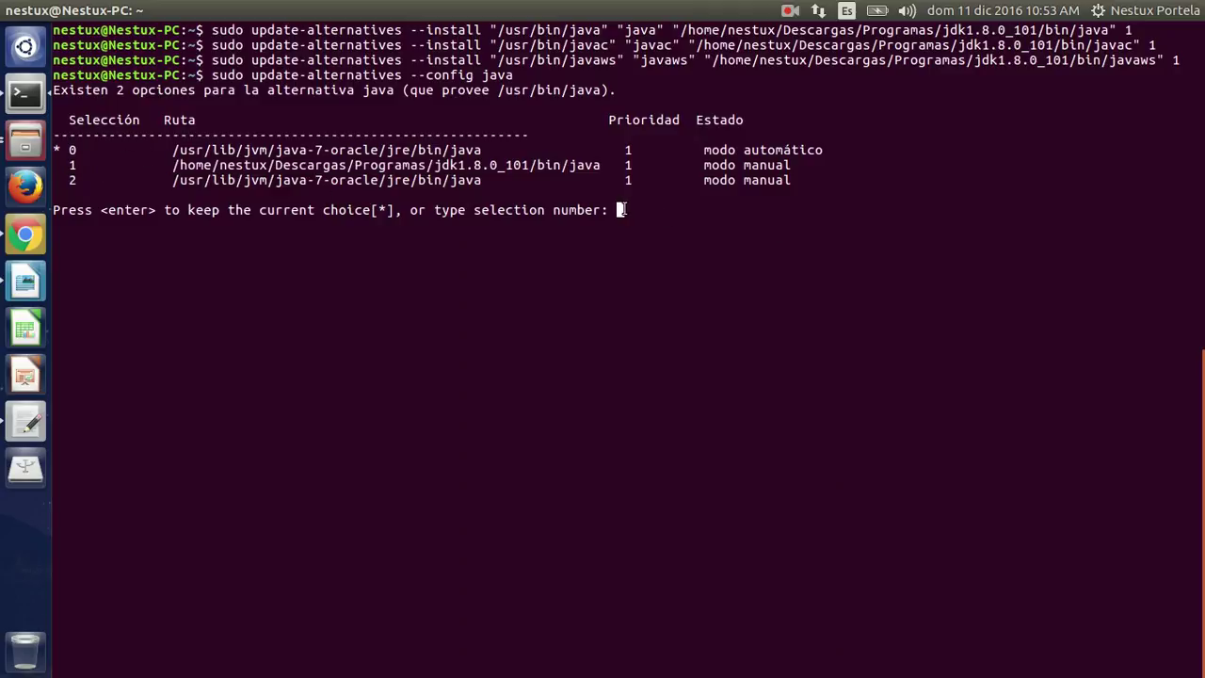
type("1")
key("Return")
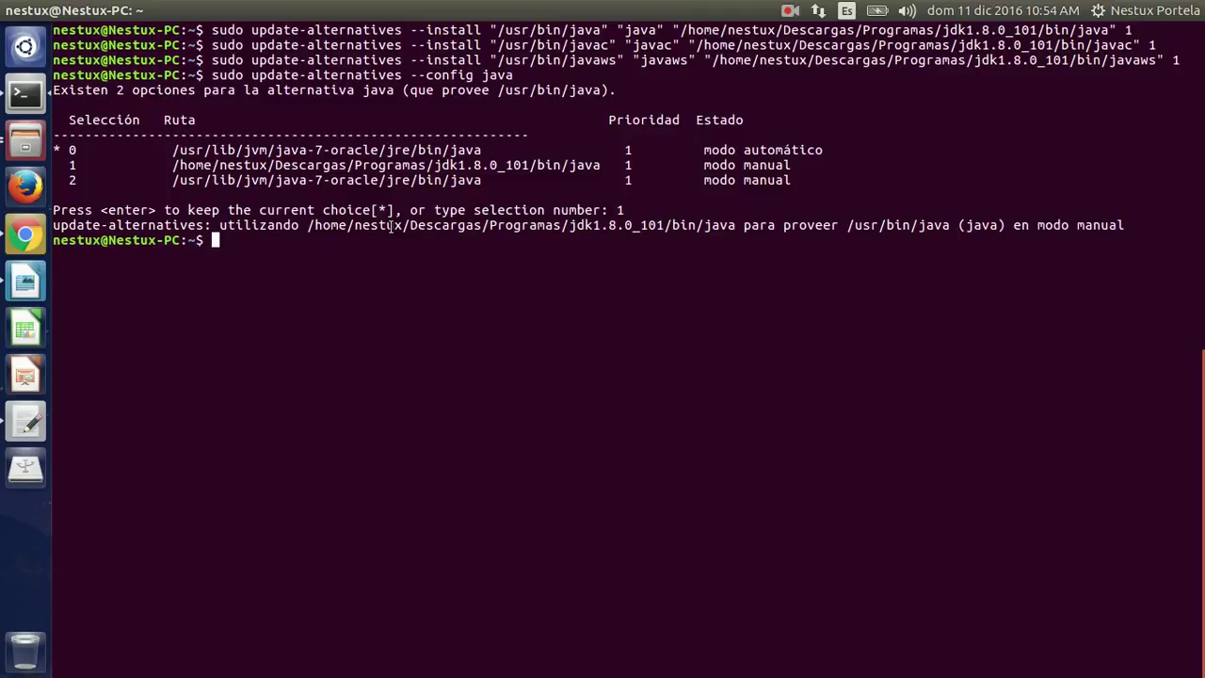
- Run sudo update-alternatives --config java again, check which entry is marked as current, and abort the selection prompt
key("Up")
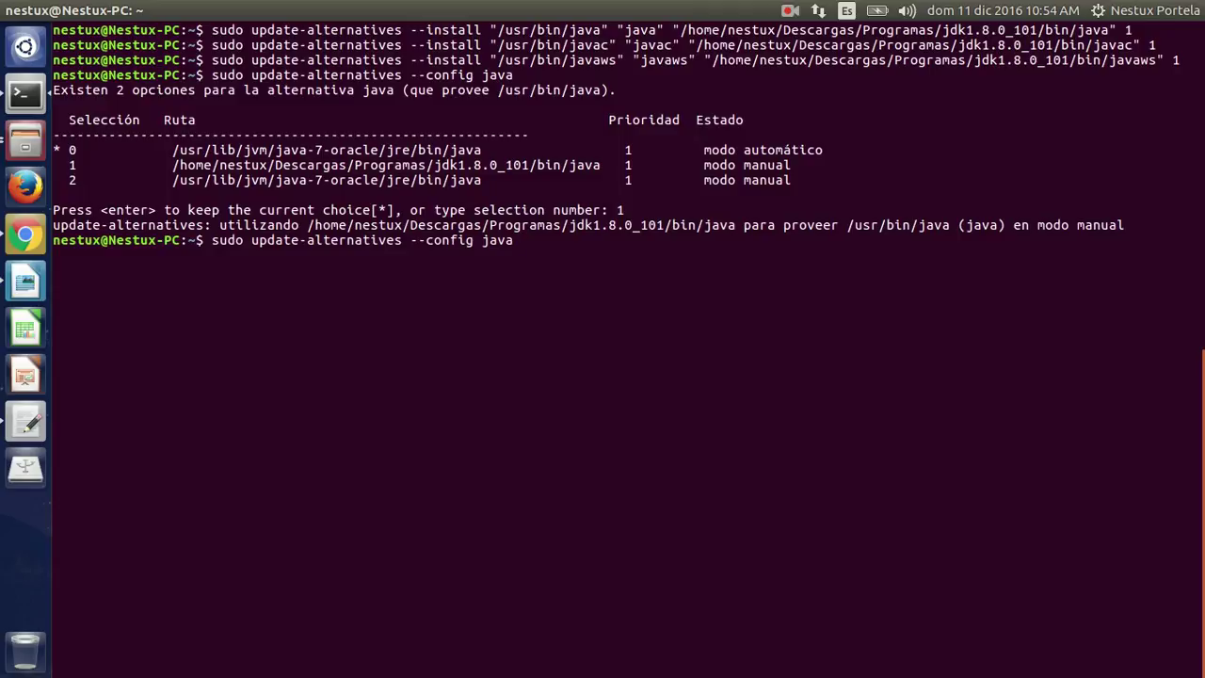
key("Down")
key("Up")
key("Return")
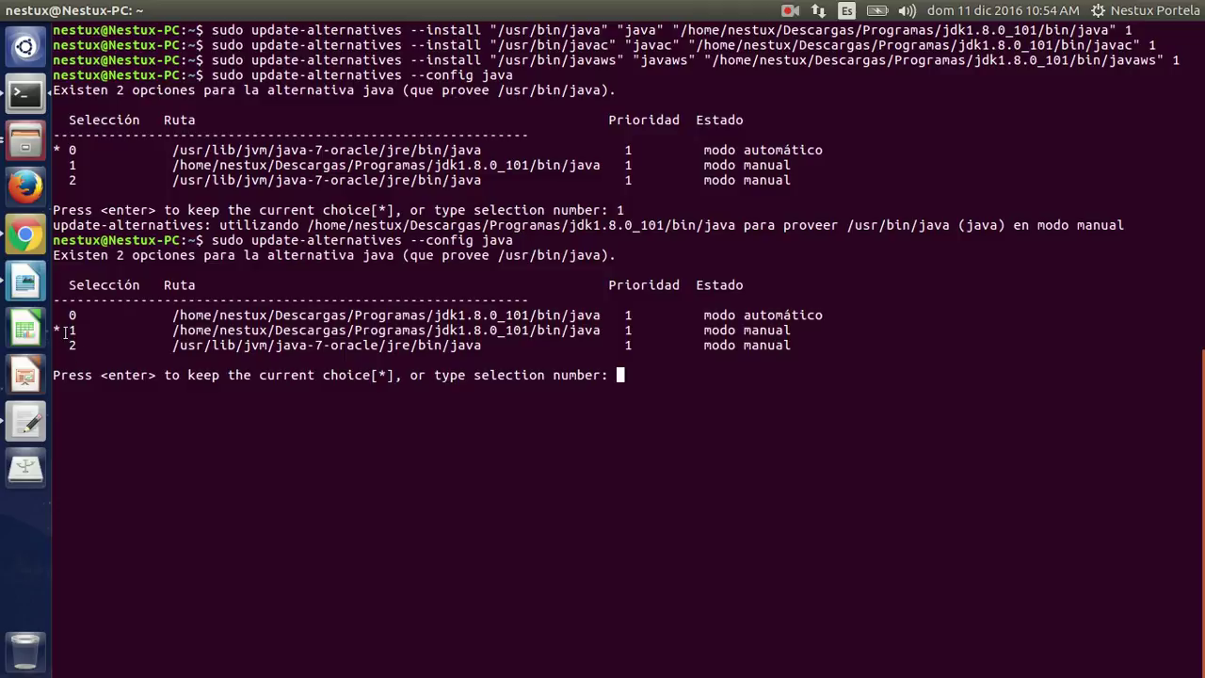
left_click_drag(65, 330, 801, 328)
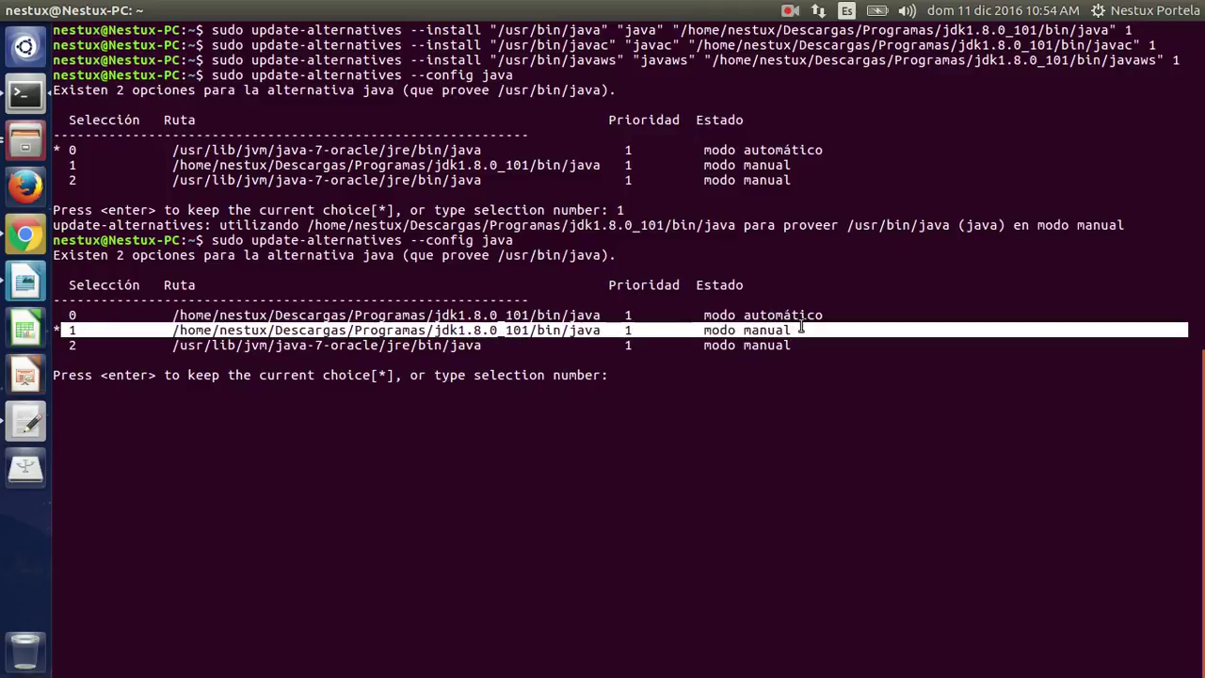
left_click(795, 330)
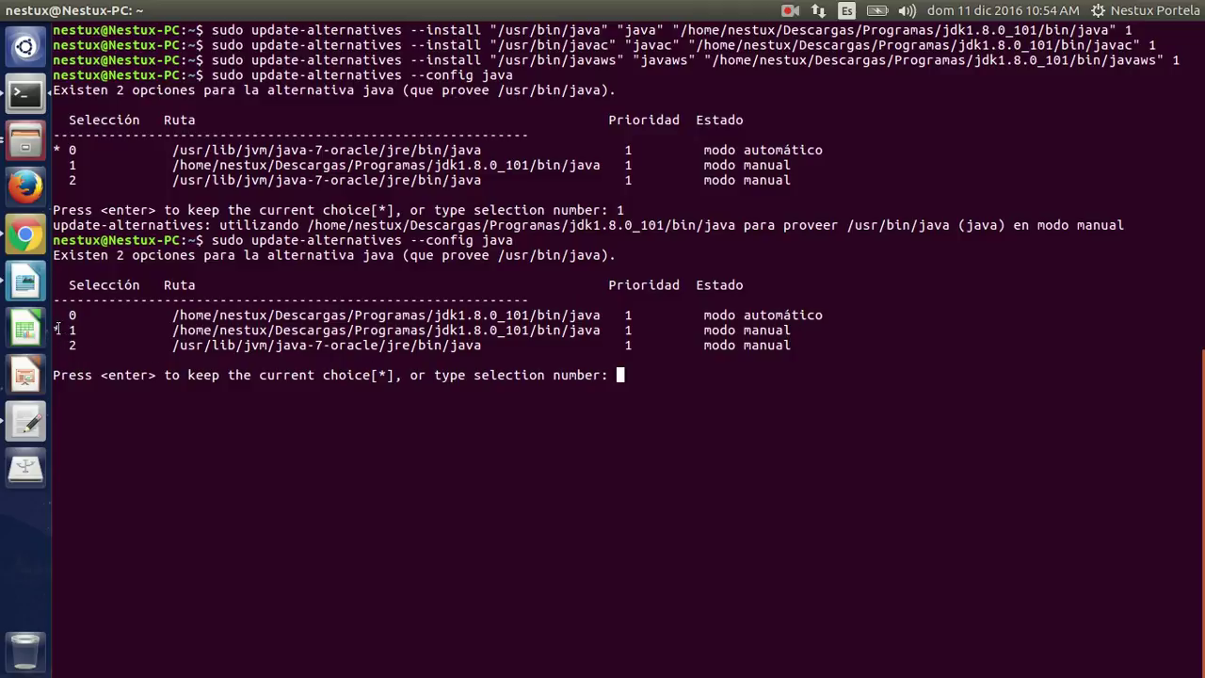
left_click_drag(57, 328, 793, 329)
left_click(730, 328)
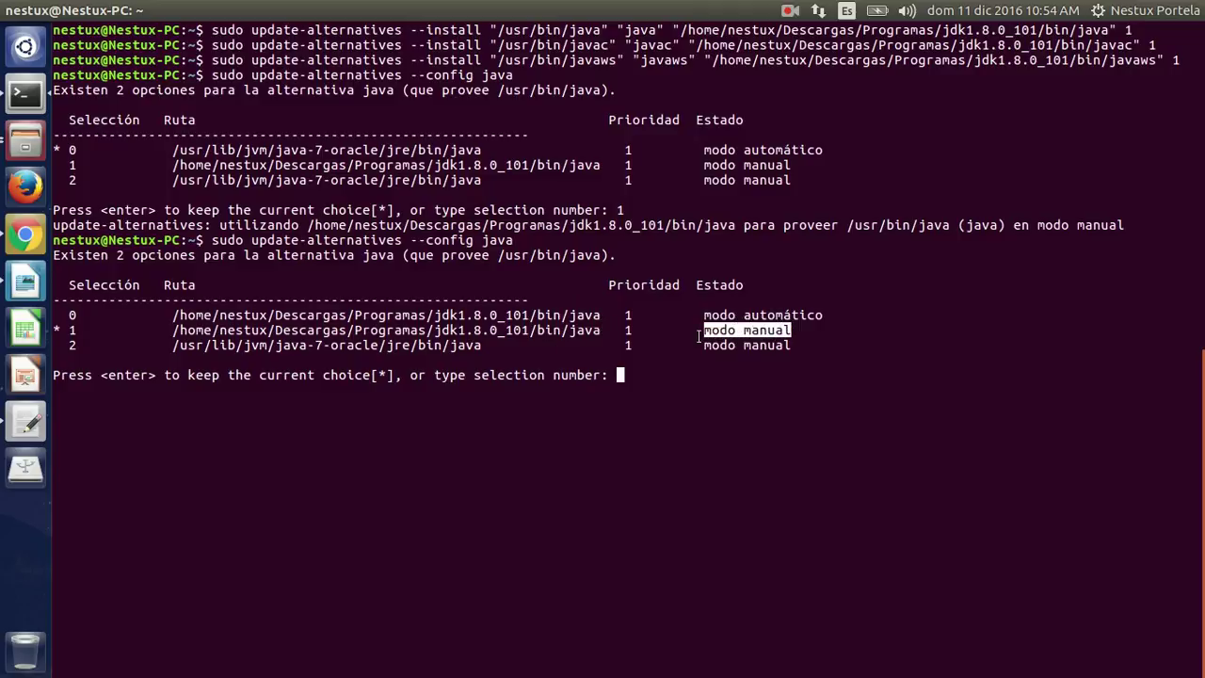
left_click(58, 330)
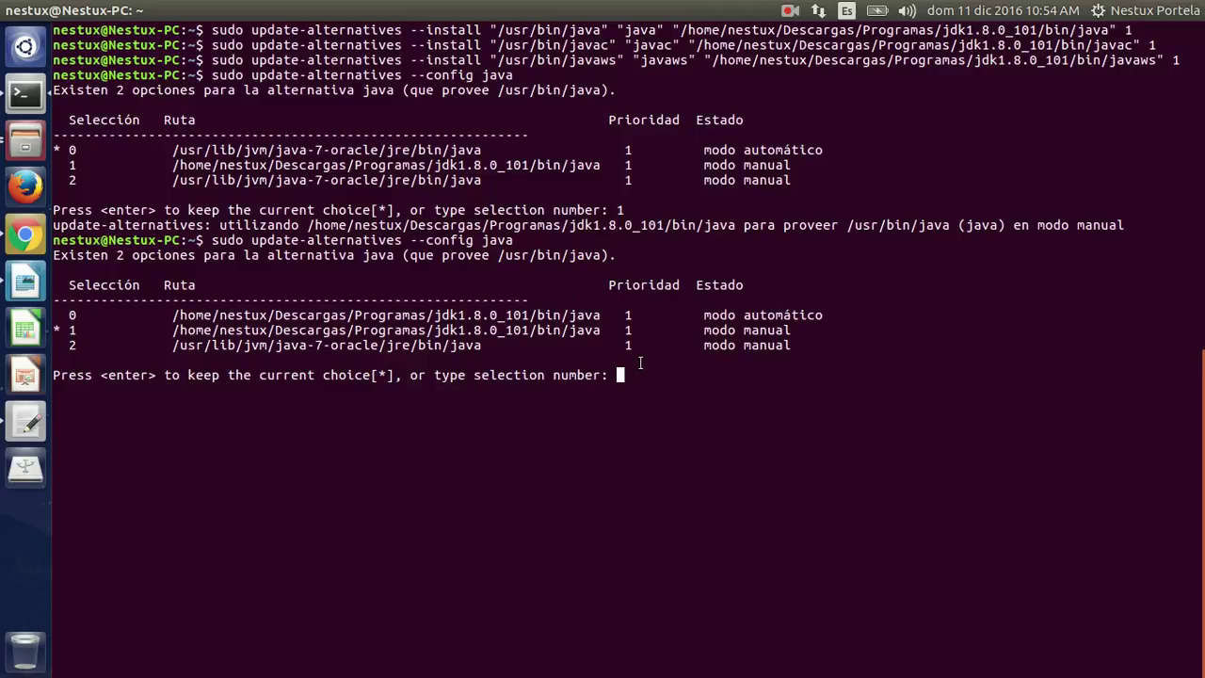
key("ctrl+c")
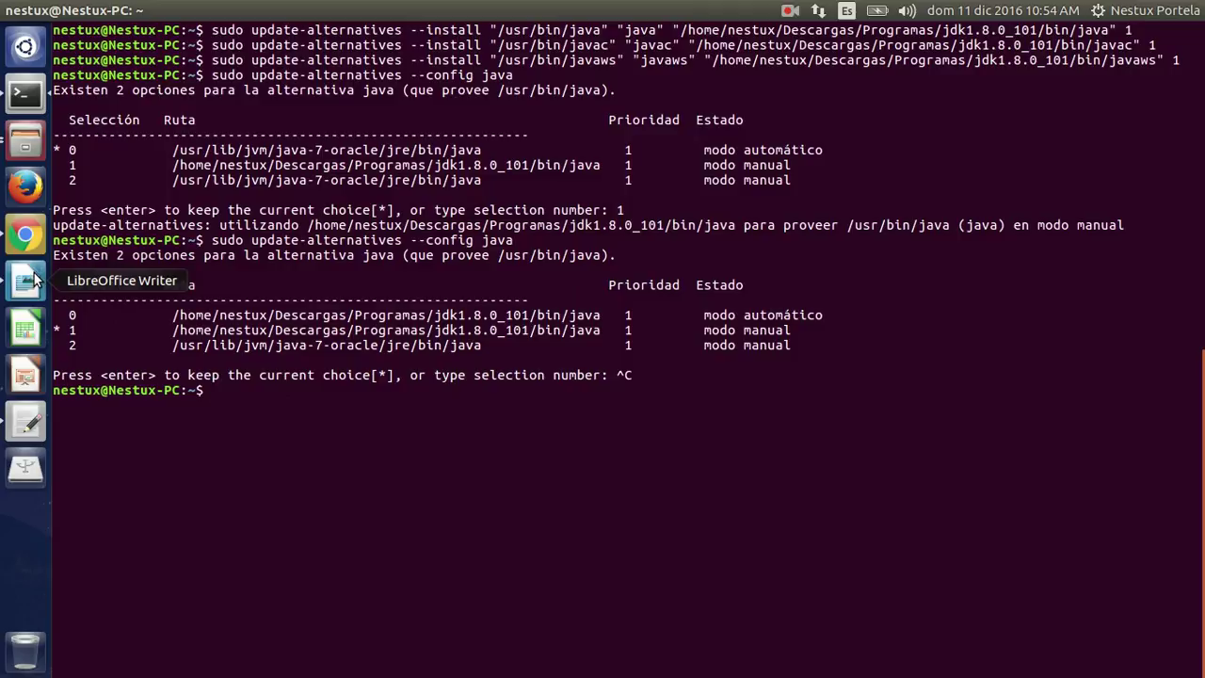
- Clear the terminal, switch to Chrome and open the downloads page of the eclipse.org website
type("clear")
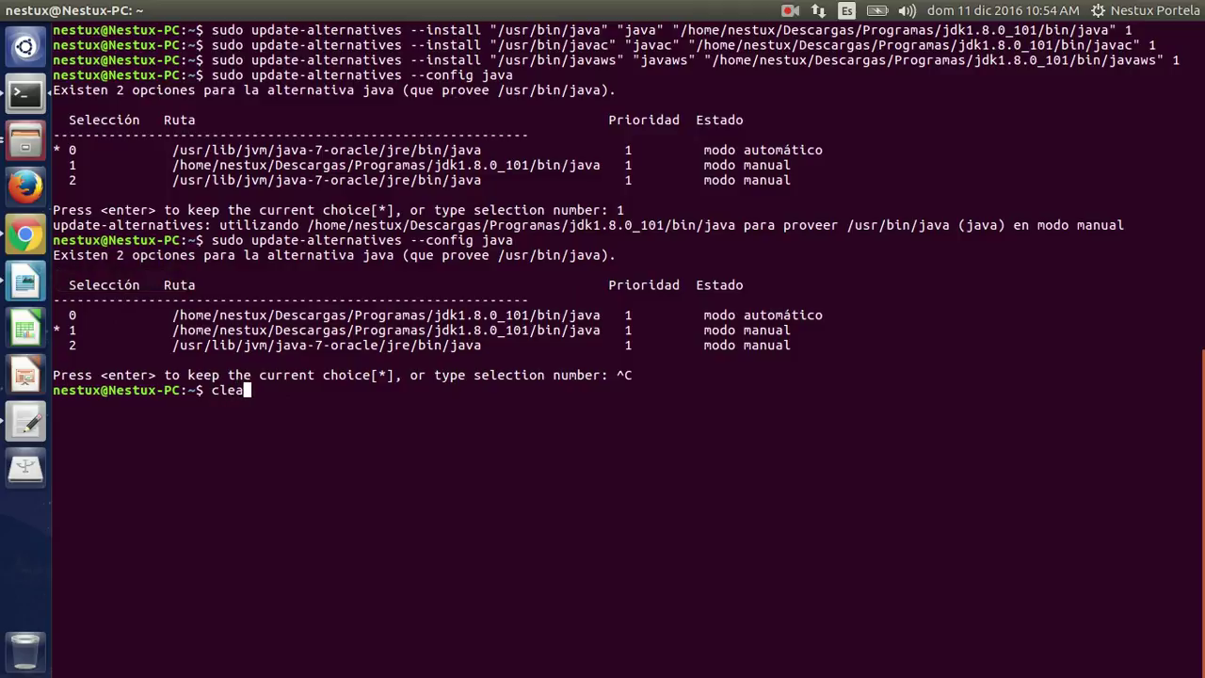
key("Return")
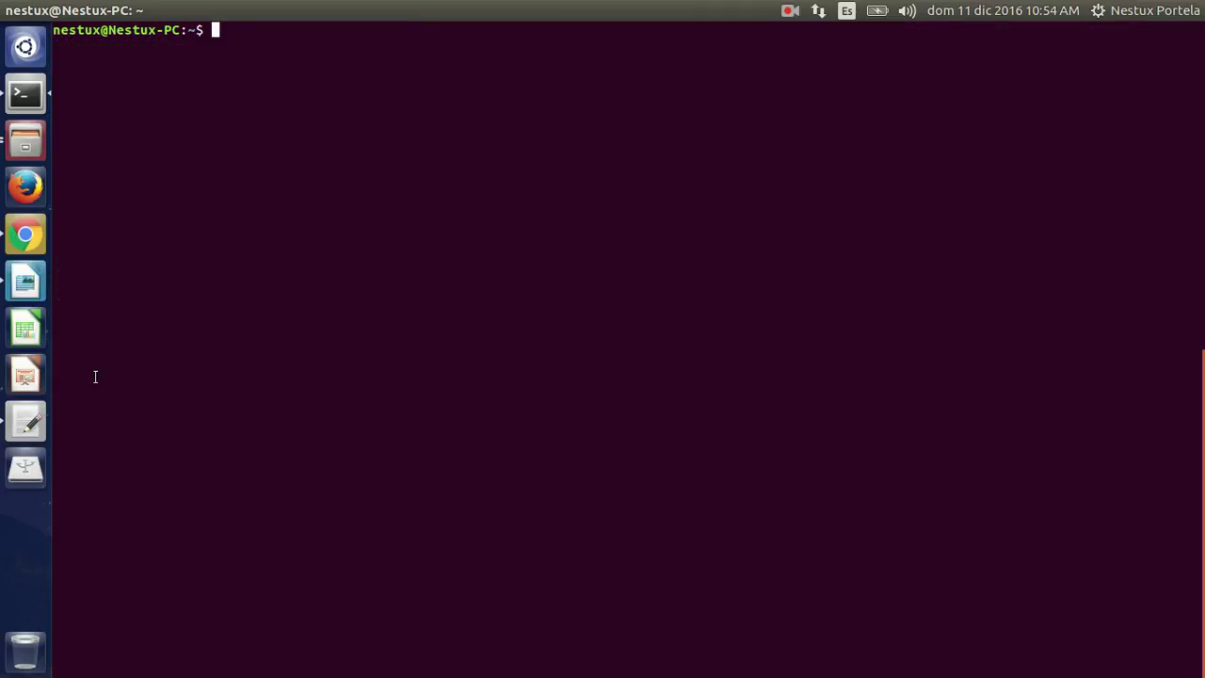
left_click(28, 236)
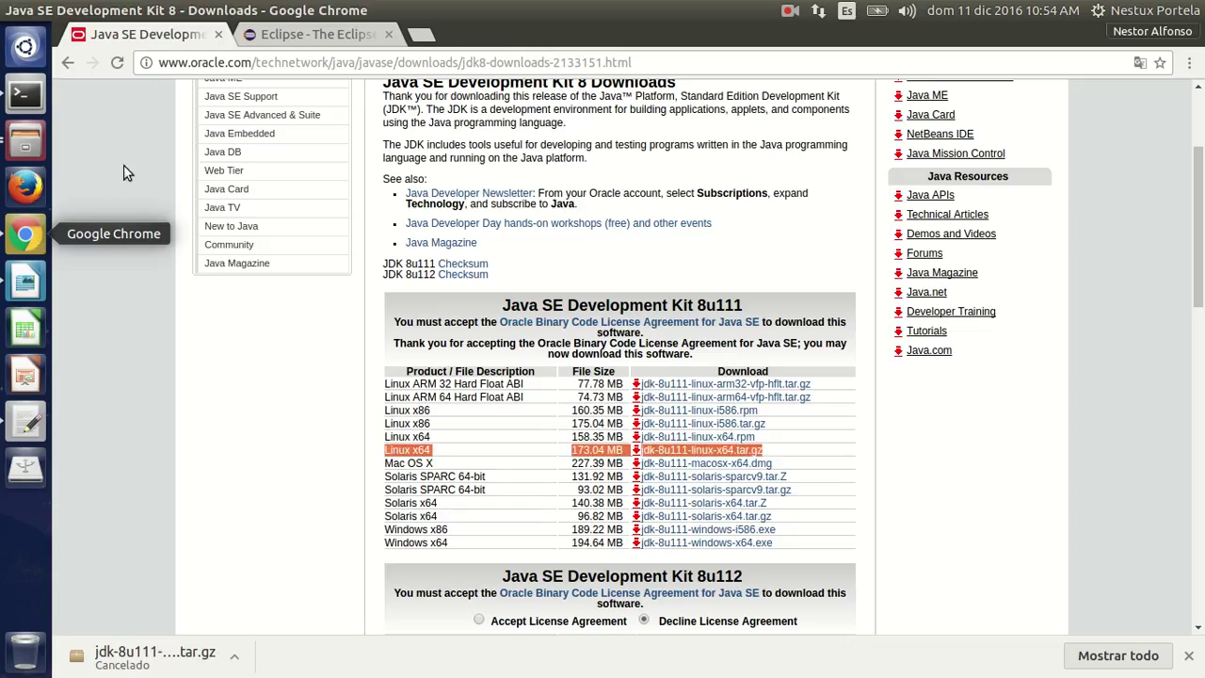
left_click(272, 38)
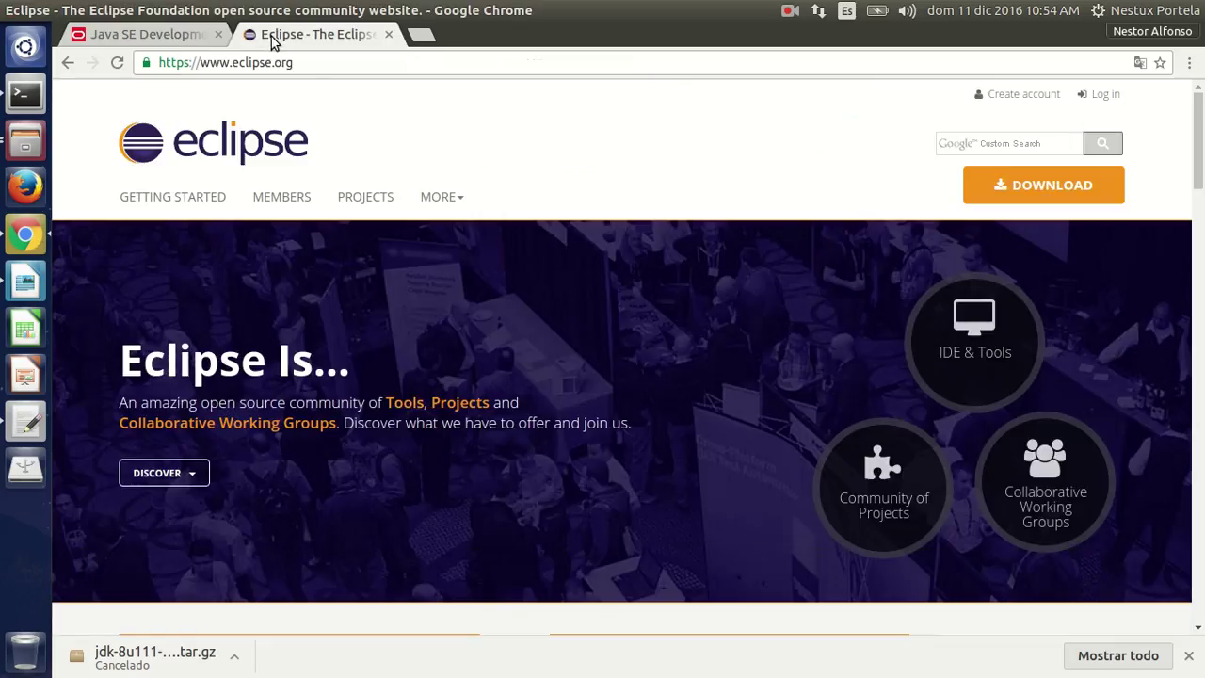
left_click(372, 64)
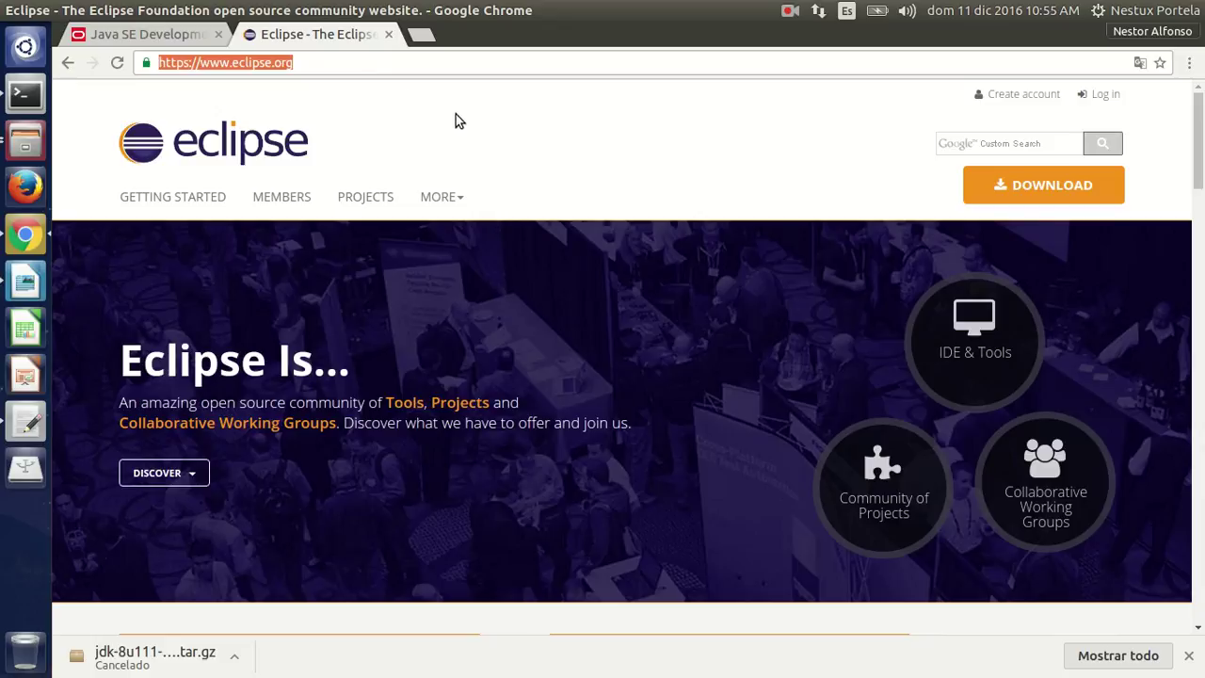
left_click(1024, 185)
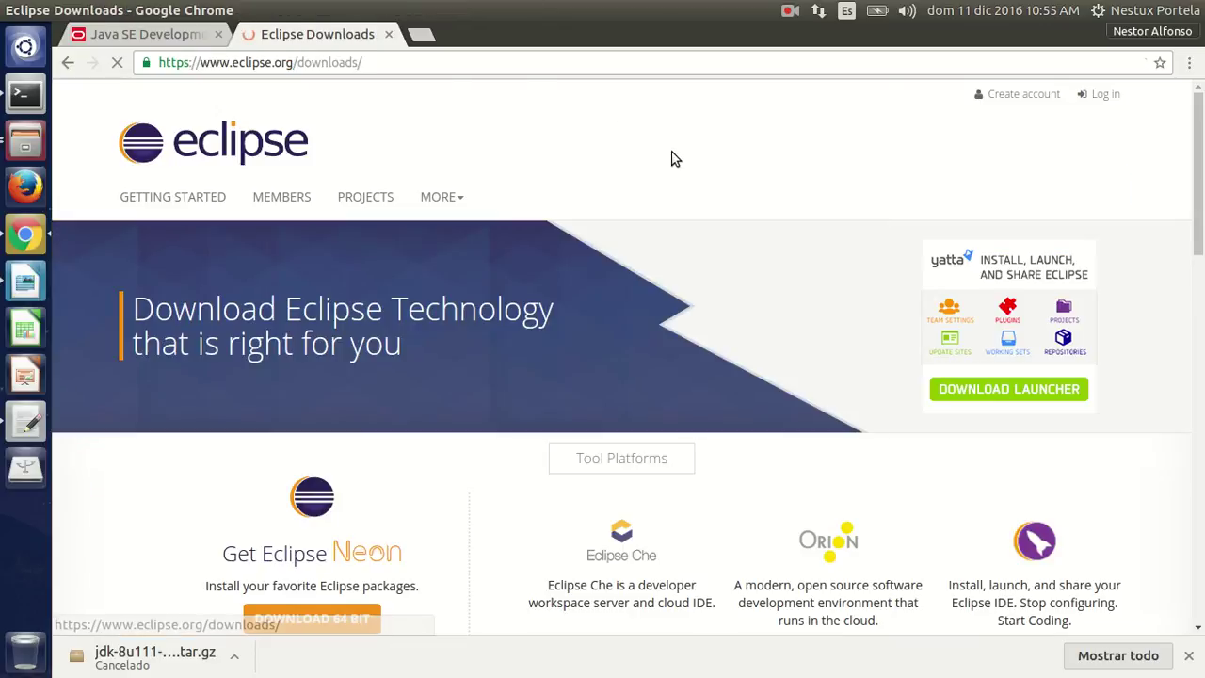
- Open the Eclipse Neon package list and choose the Linux 64 bit build of Eclipse IDE for Java Developers
scroll(665, 156, "down", 3)
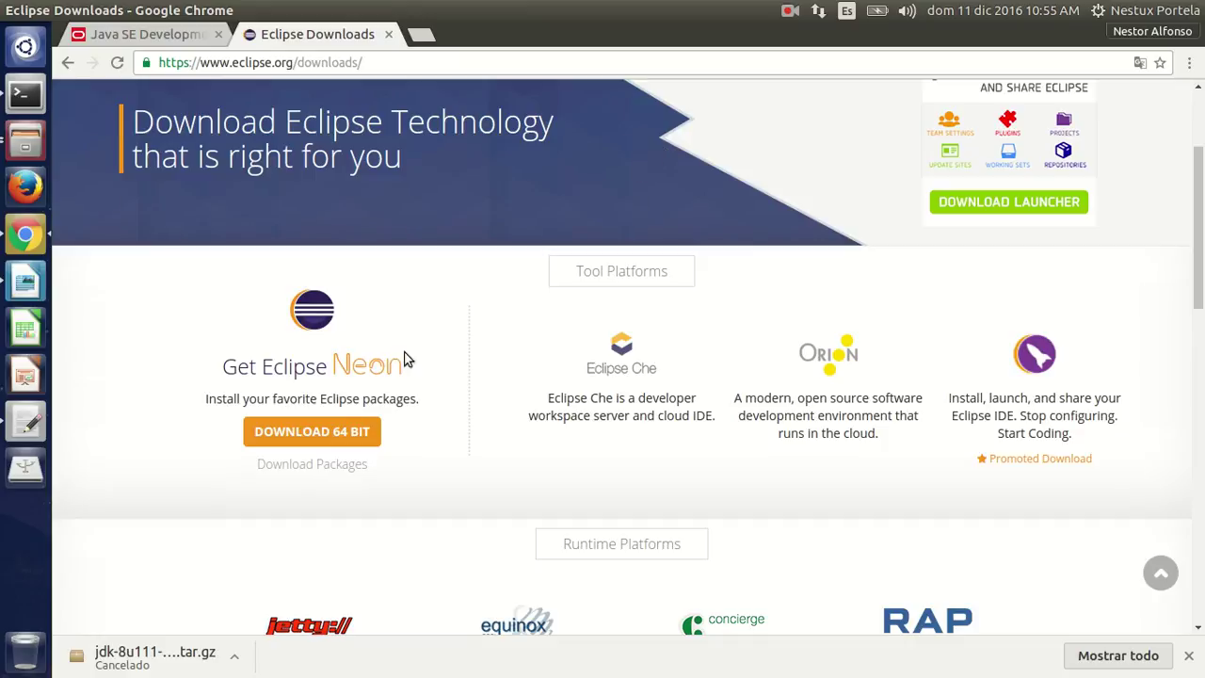
left_click(272, 468)
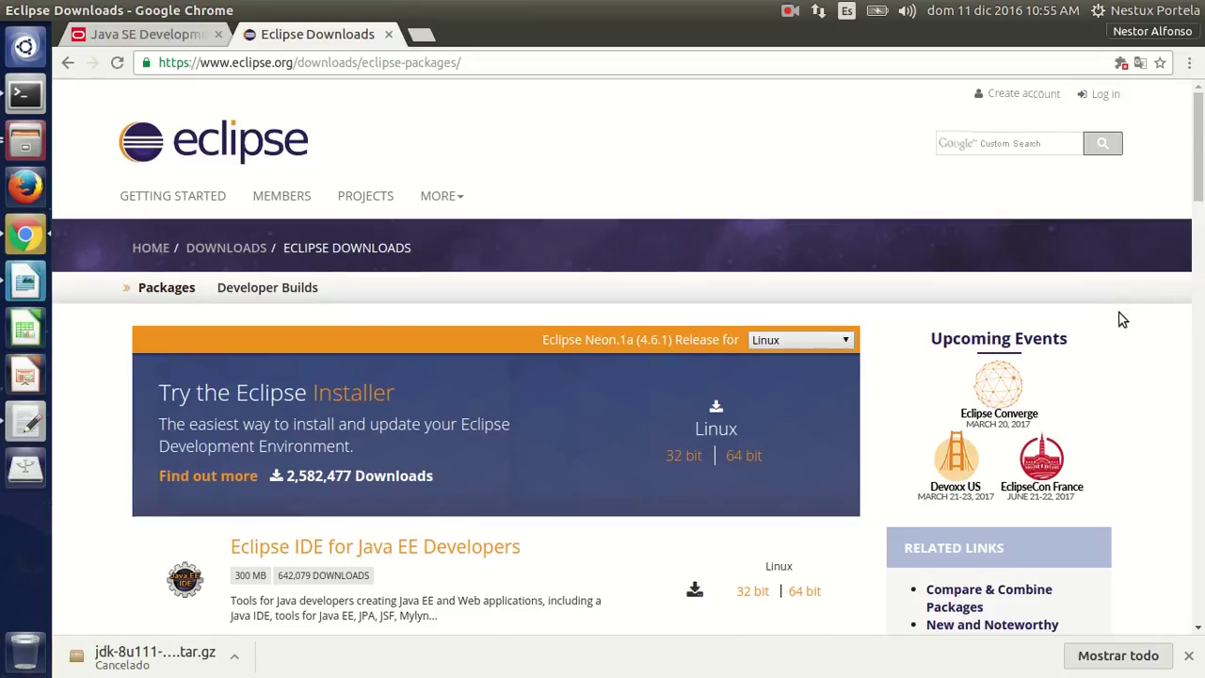
scroll(1124, 310, "down", 3)
scroll(897, 302, "down", 2)
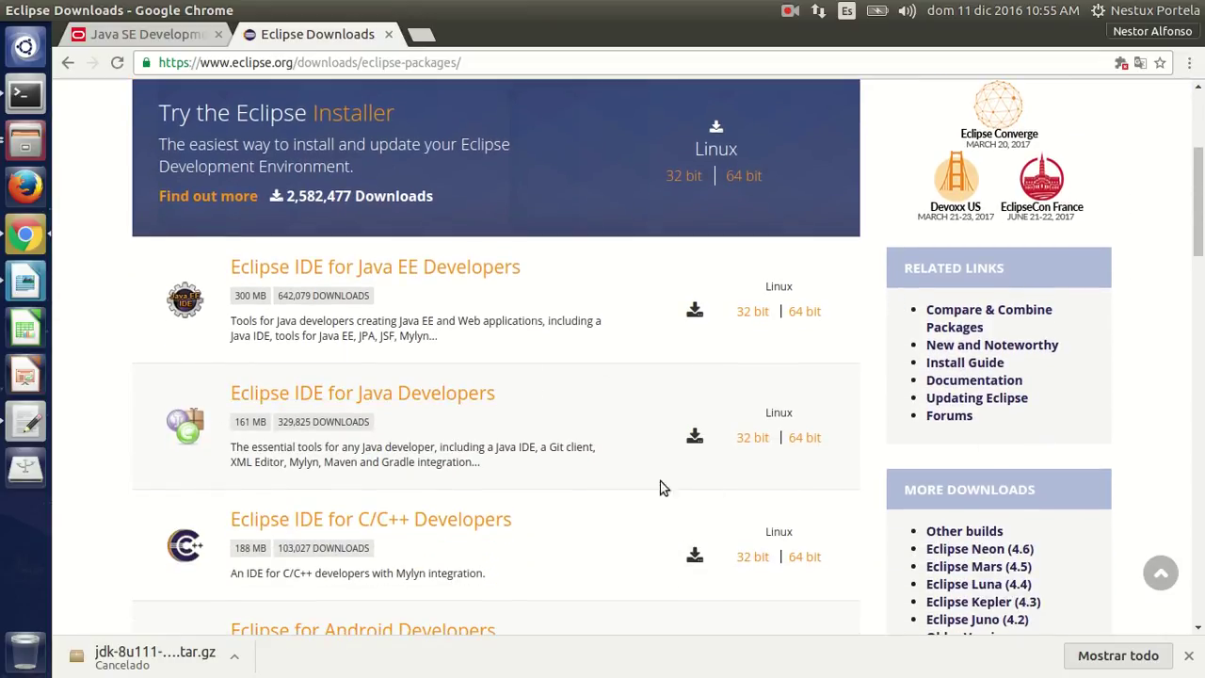
left_click(806, 439)
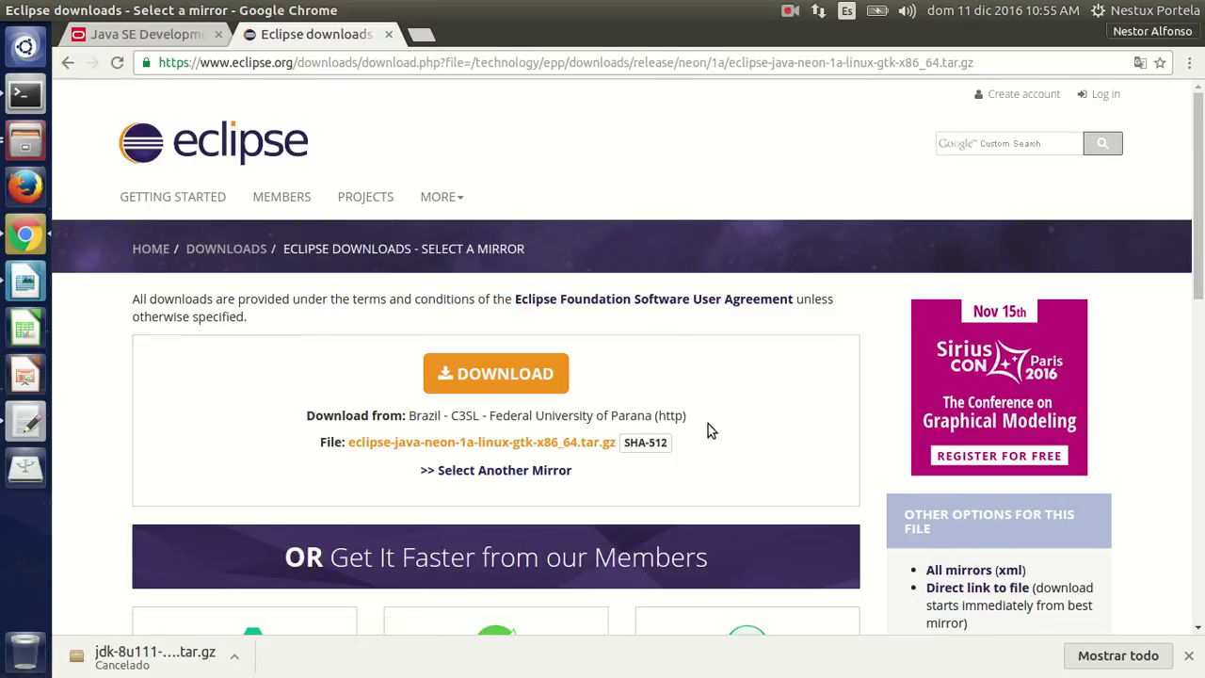
- Start downloading eclipse-java-neon-1a-linux-gtk-x86_64.tar.gz from the suggested mirror and cancel the download
scroll(674, 443, "down", 2)
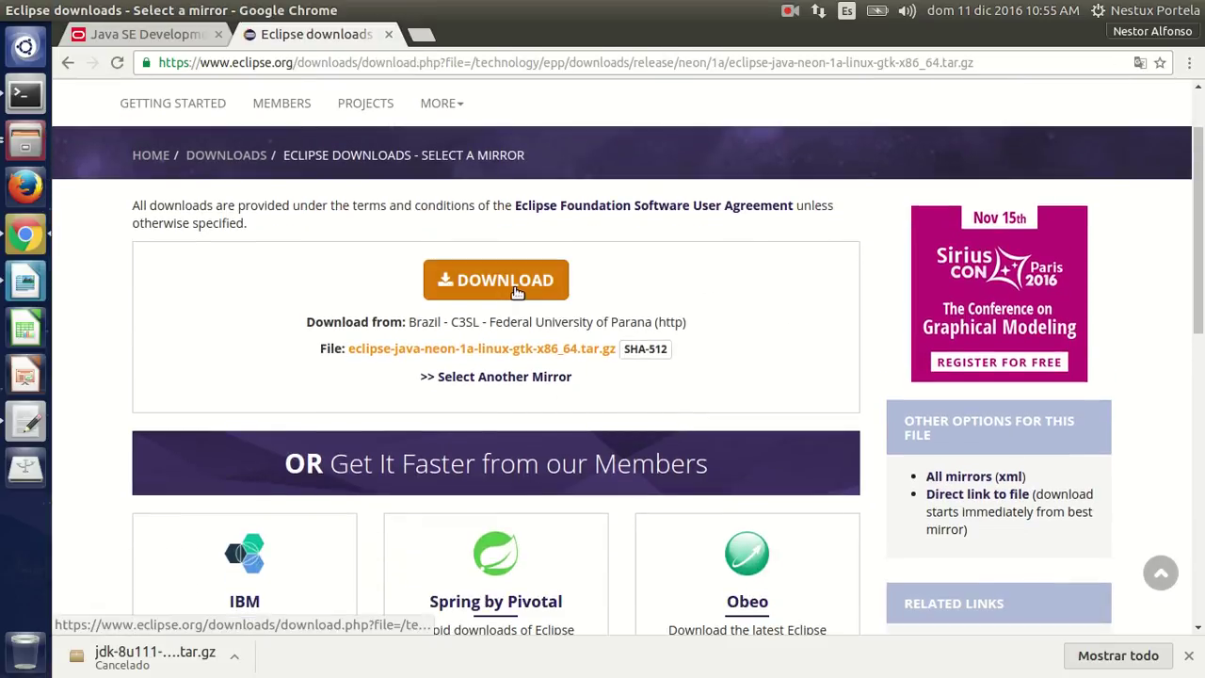
left_click(506, 350)
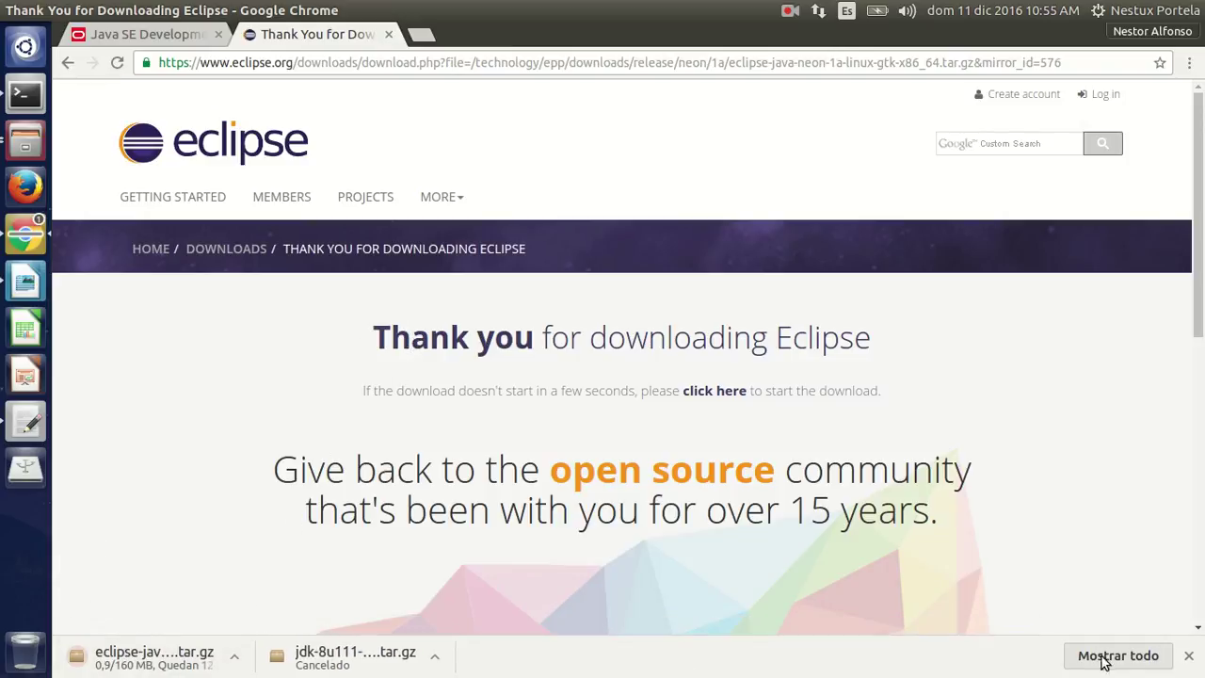
left_click(236, 659)
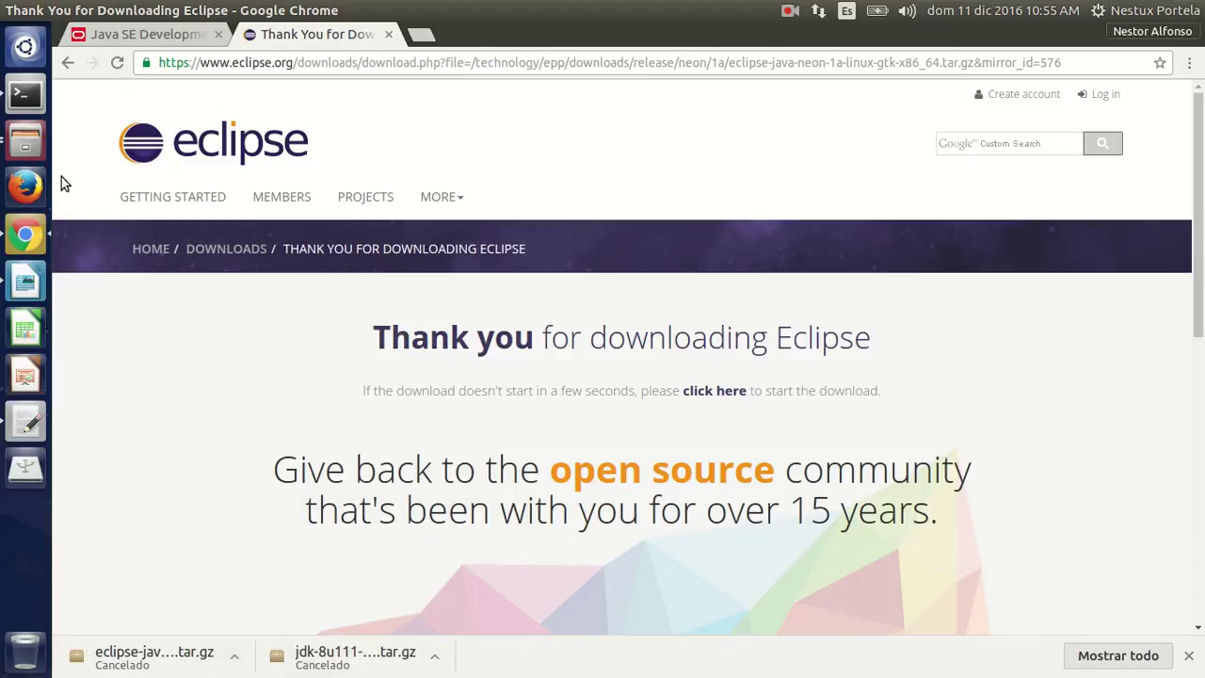
- In the file manager, open ITFIP/II SEMESTRE/PROGRAMACION ORIENTADA A OBJETOS/ECLIPSE NEON on the NESTUX 16GB drive
left_click(36, 154)
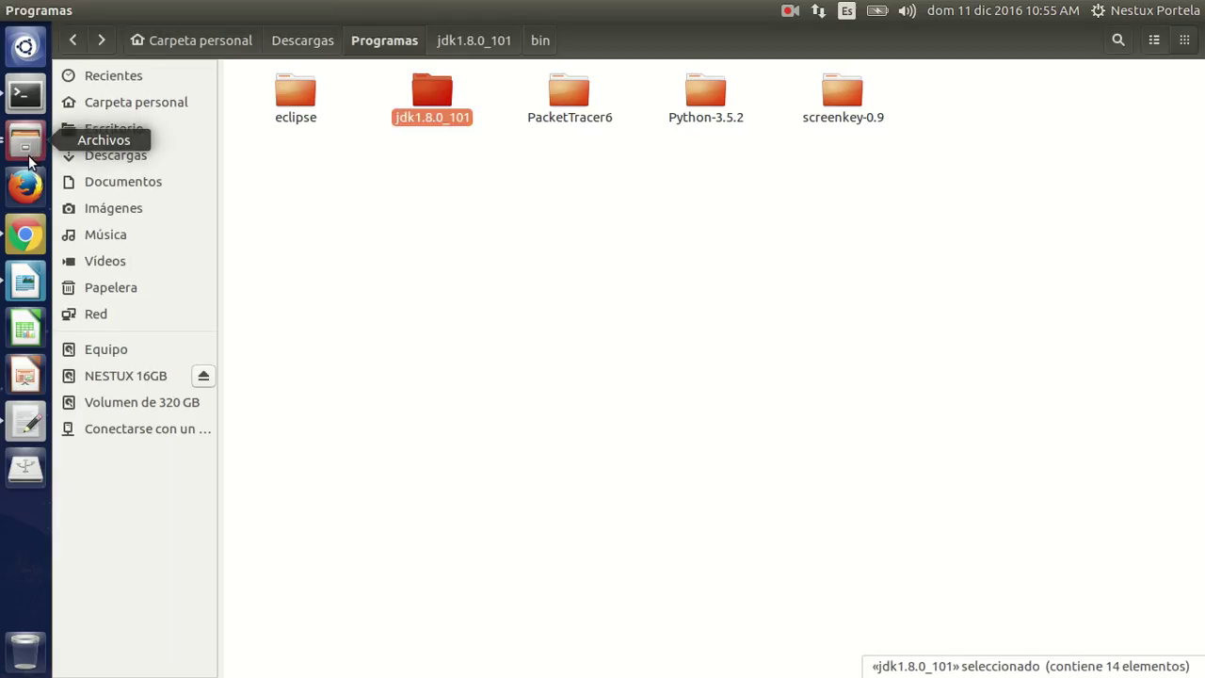
left_click(147, 378)
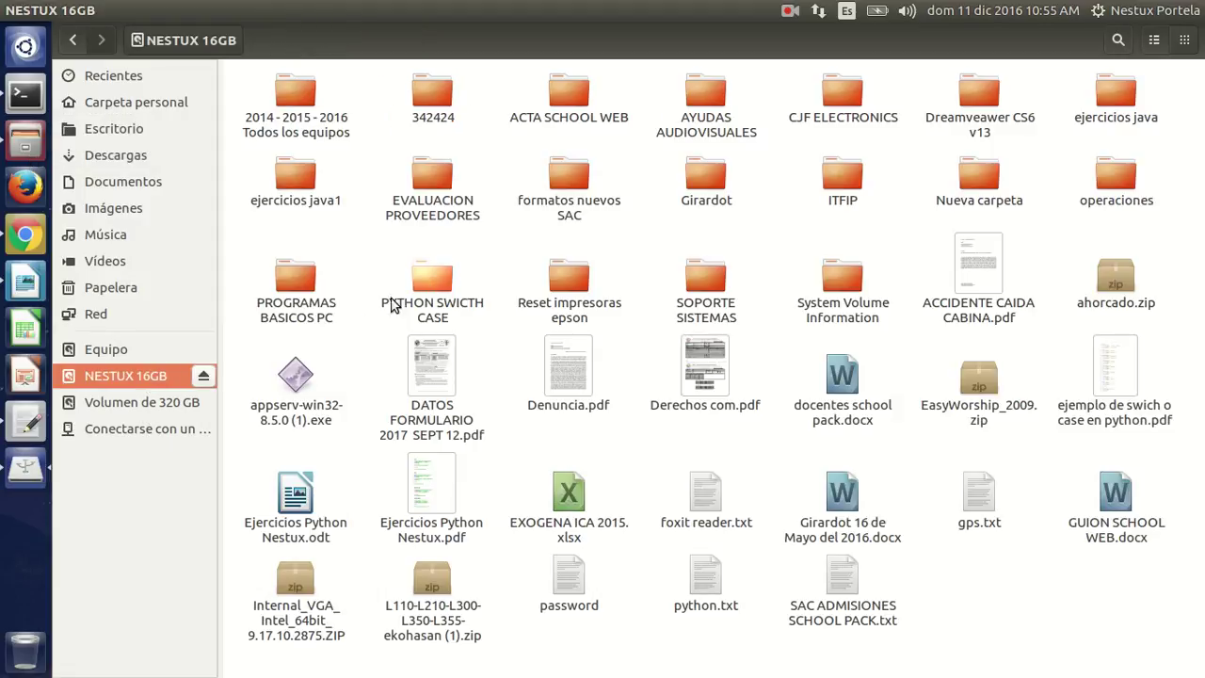
double_click(842, 189)
double_click(315, 117)
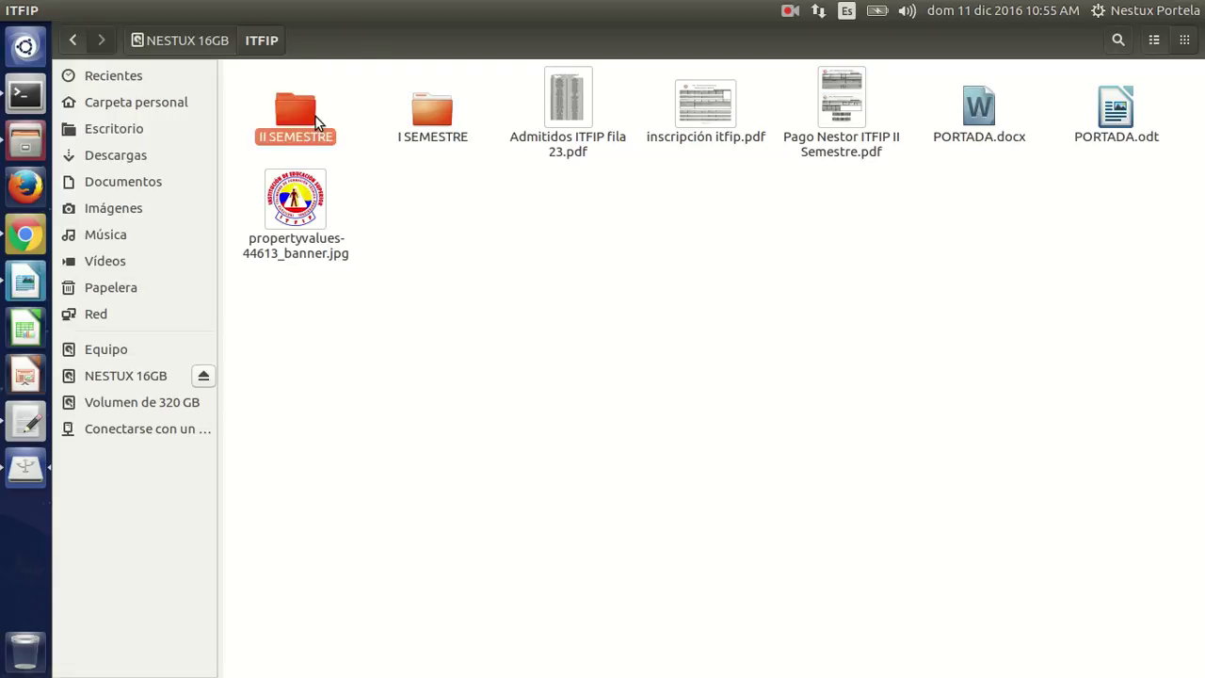
double_click(870, 158)
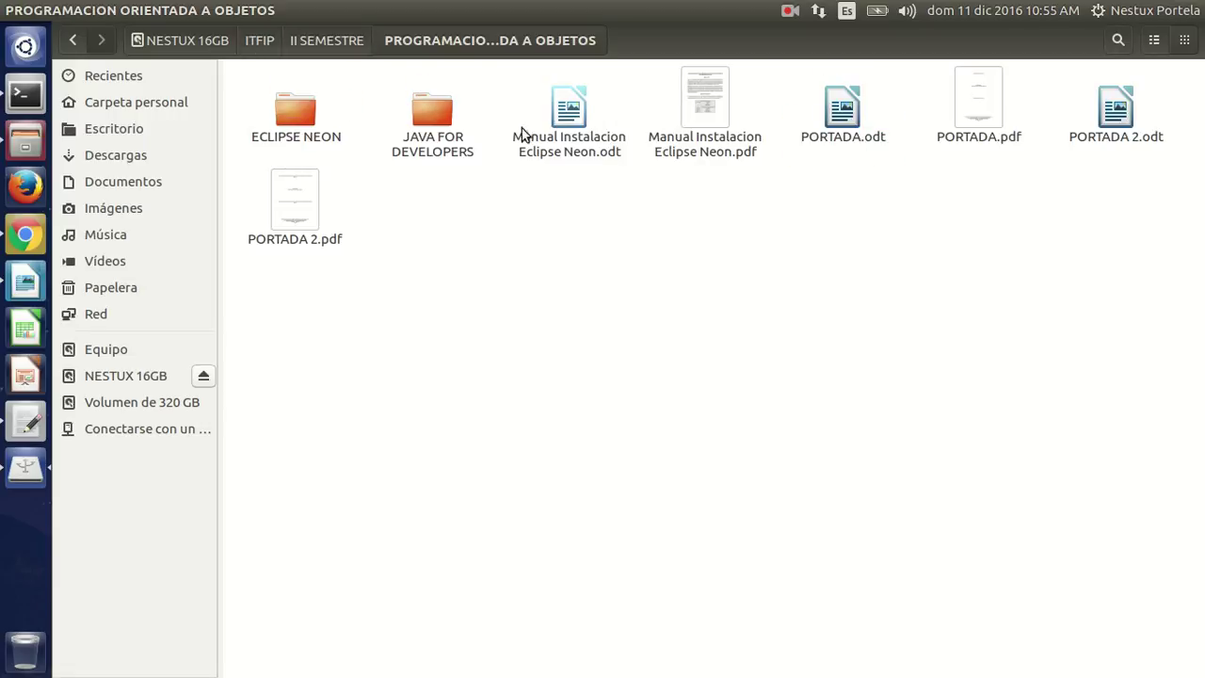
double_click(304, 129)
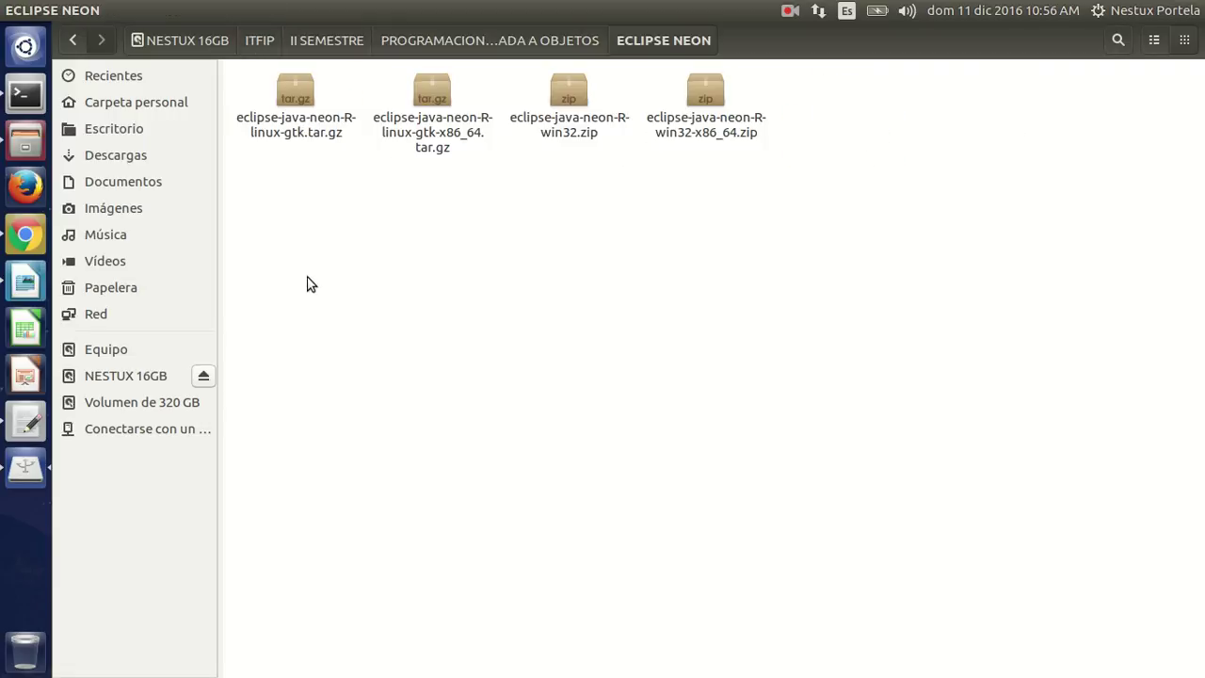
- Extract eclipse-java-neon-R-linux-gtk-x86_64.tar.gz into the current ECLIPSE NEON folder
left_click(430, 132)
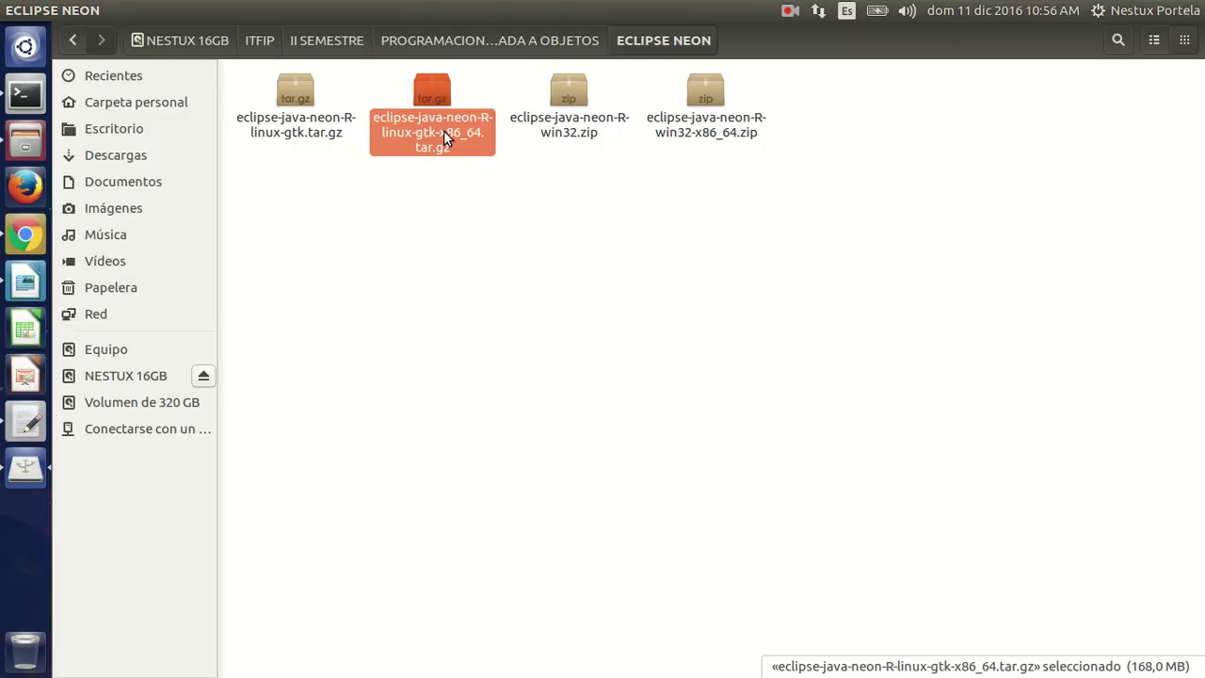
right_click(446, 138)
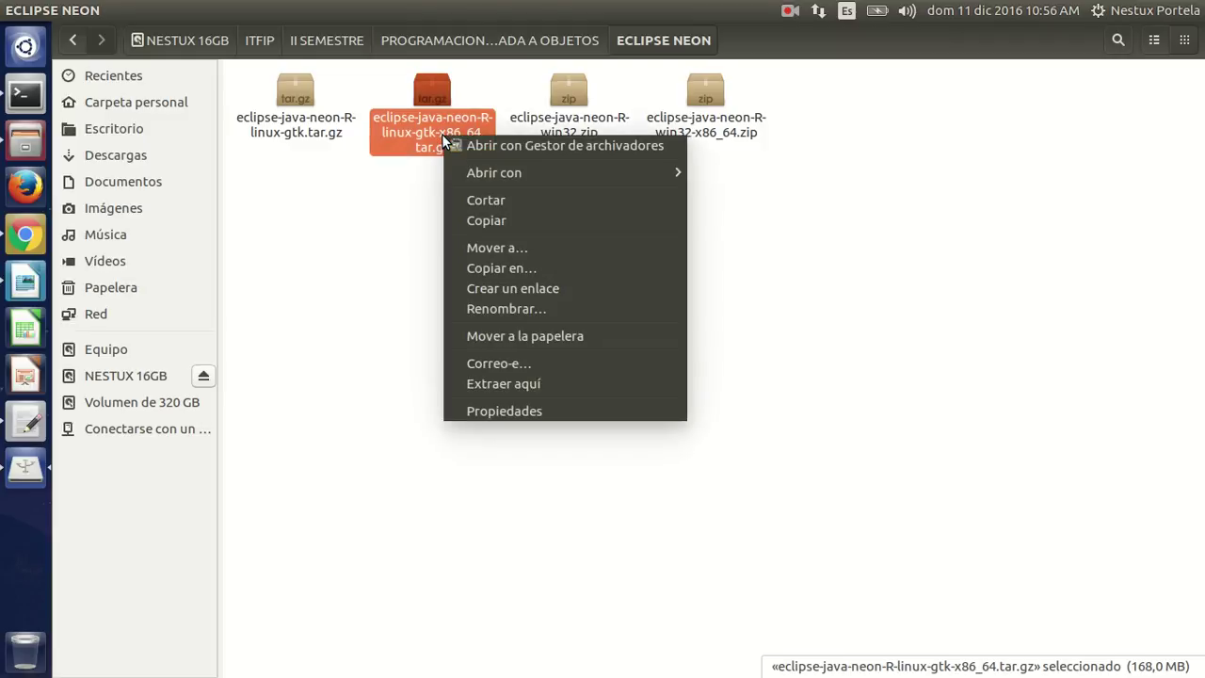
left_click(492, 384)
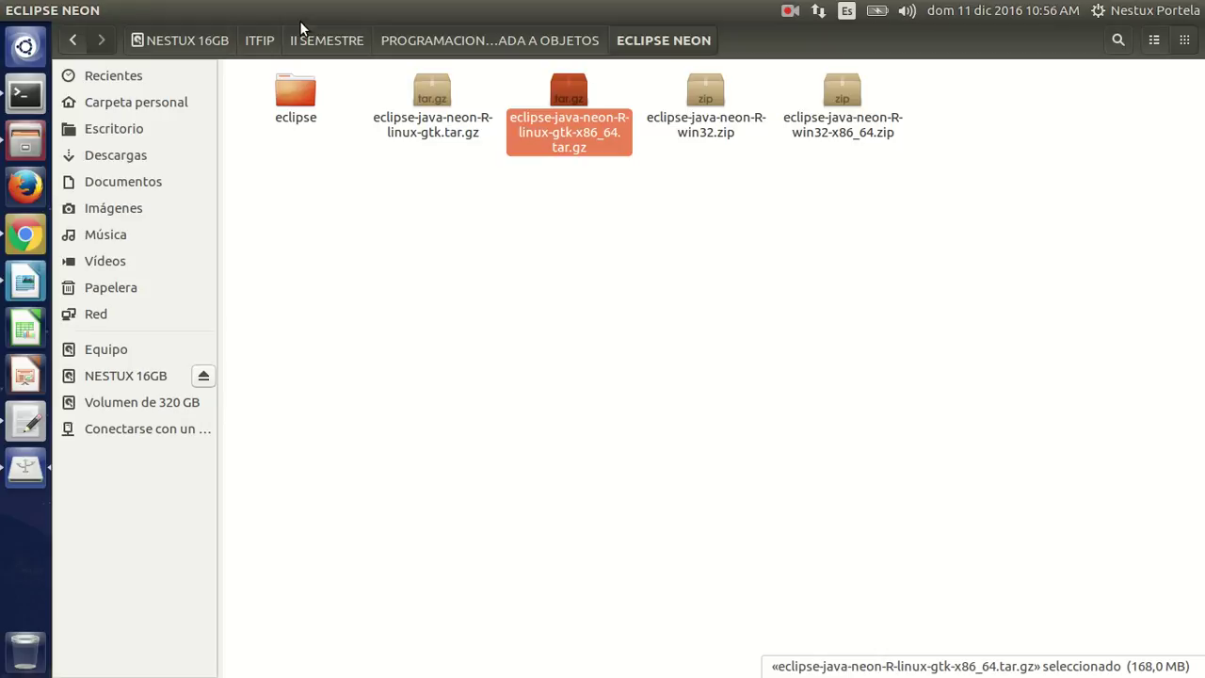
left_click(303, 94)
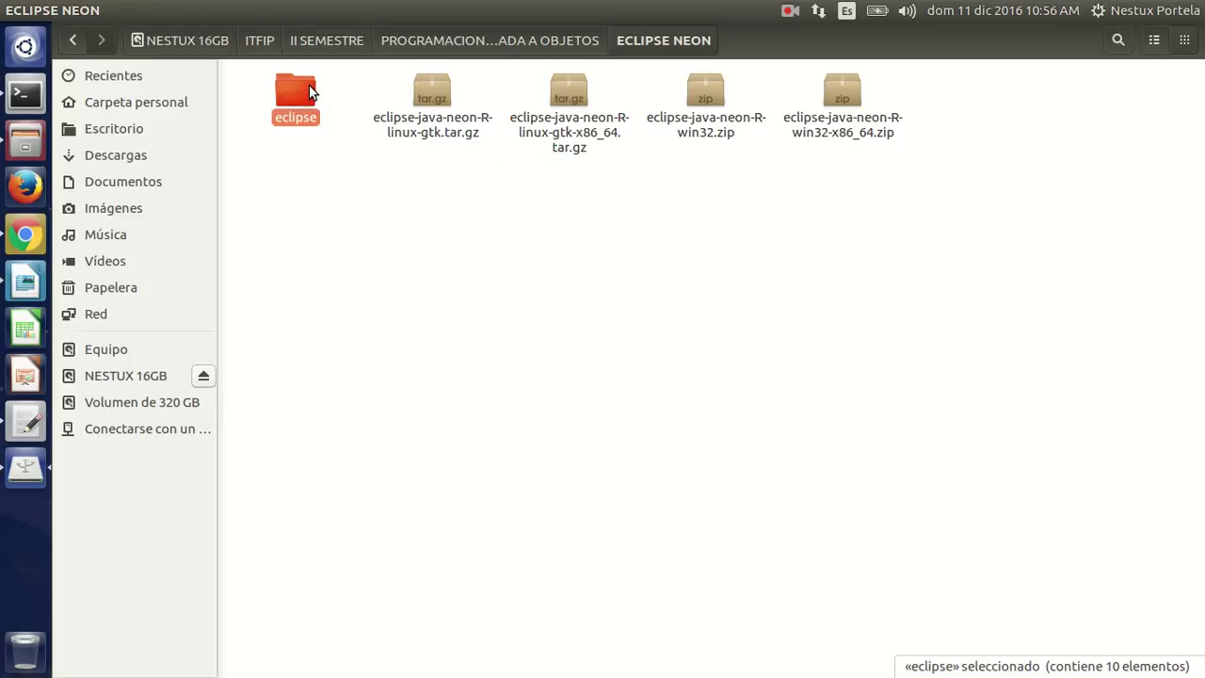
right_click(310, 90)
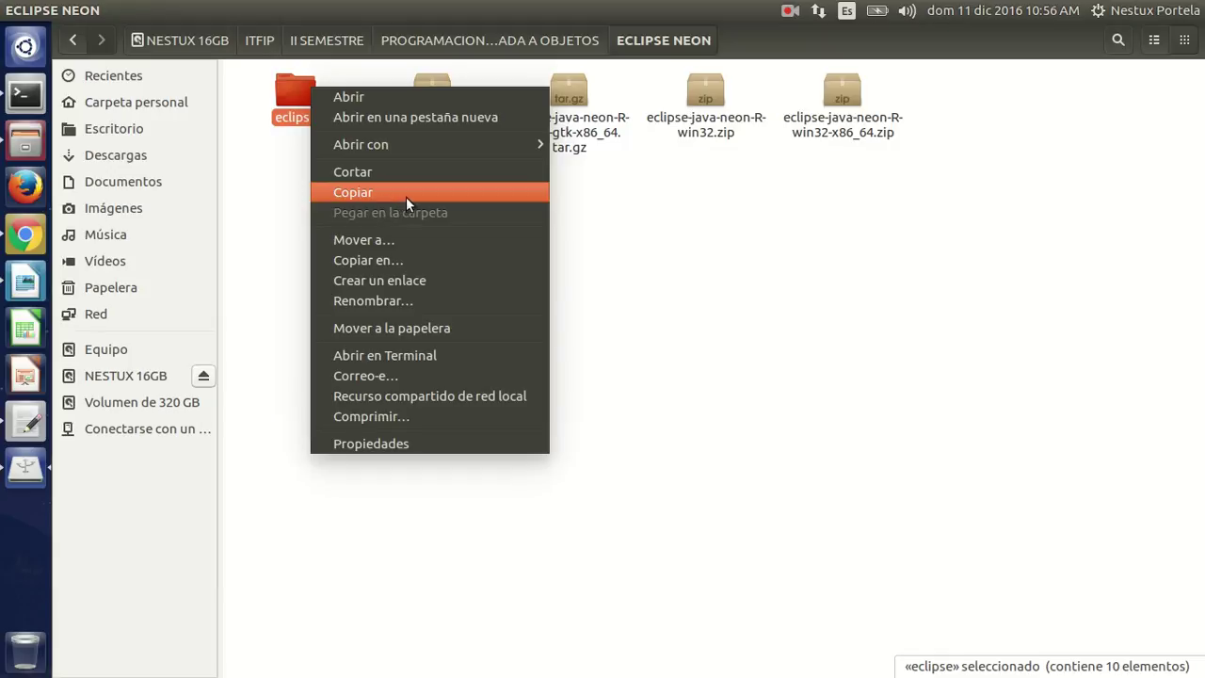
left_click(593, 213)
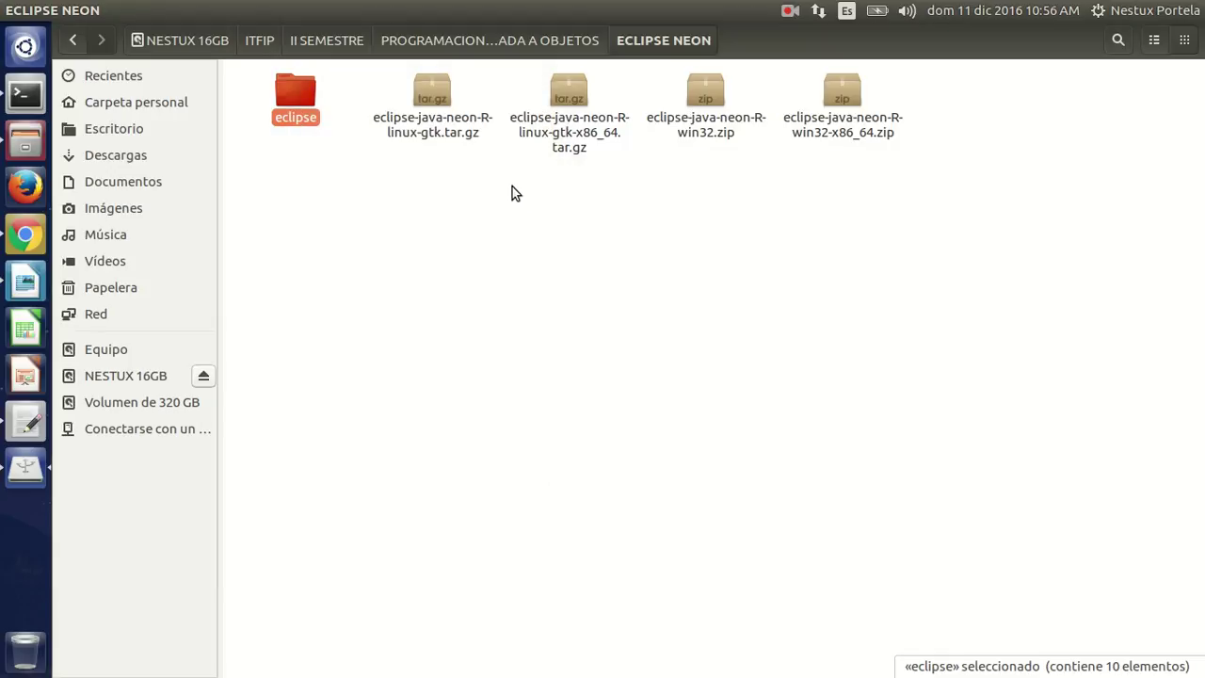
- Open Descargas/Programas and check that it holds the eclipse and jdk1.8.0_101 folders
left_click(170, 156)
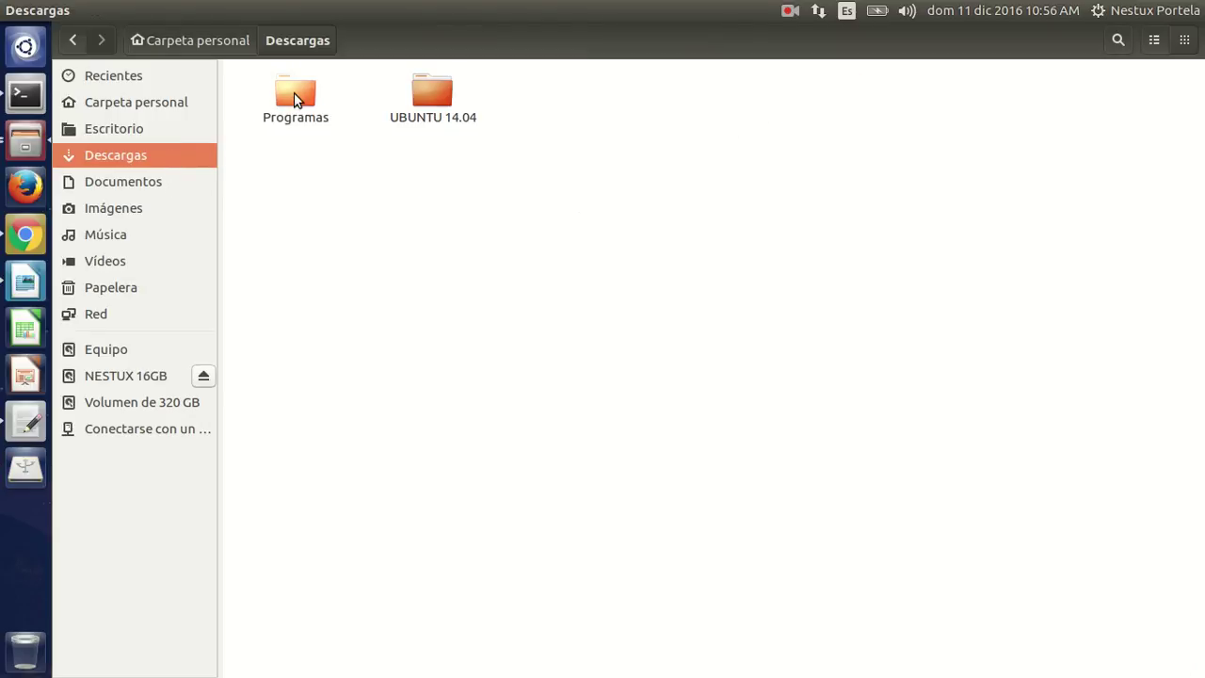
double_click(295, 85)
left_click(296, 85)
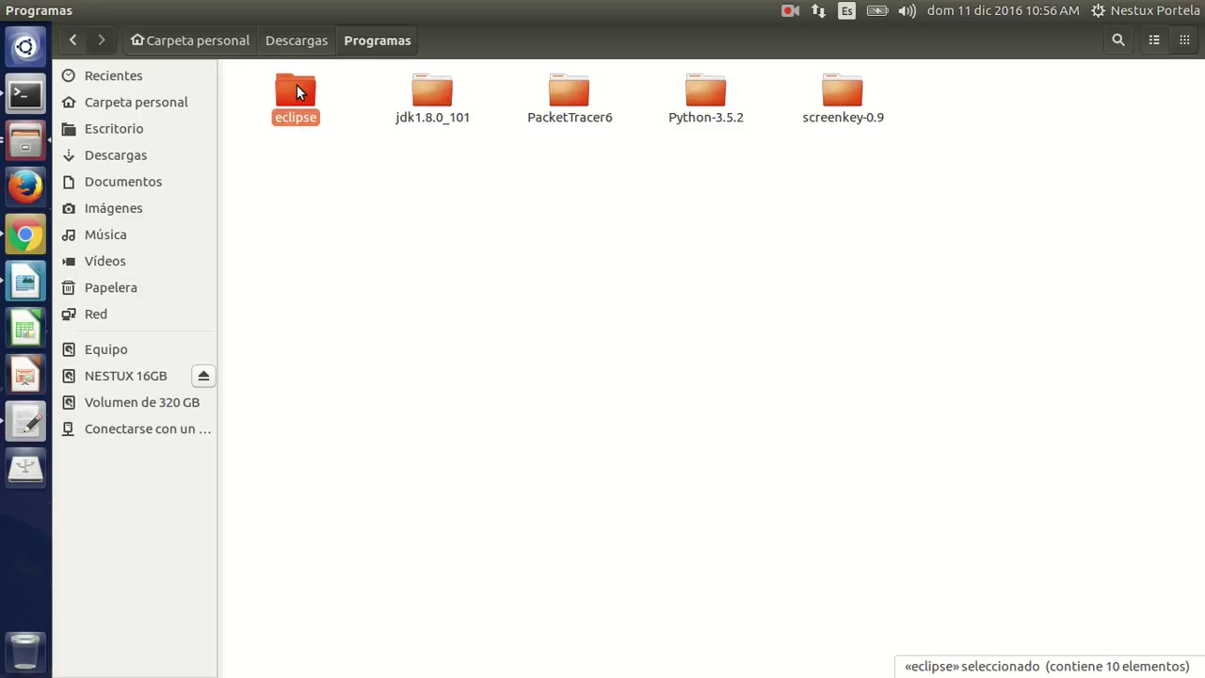
left_click(422, 90)
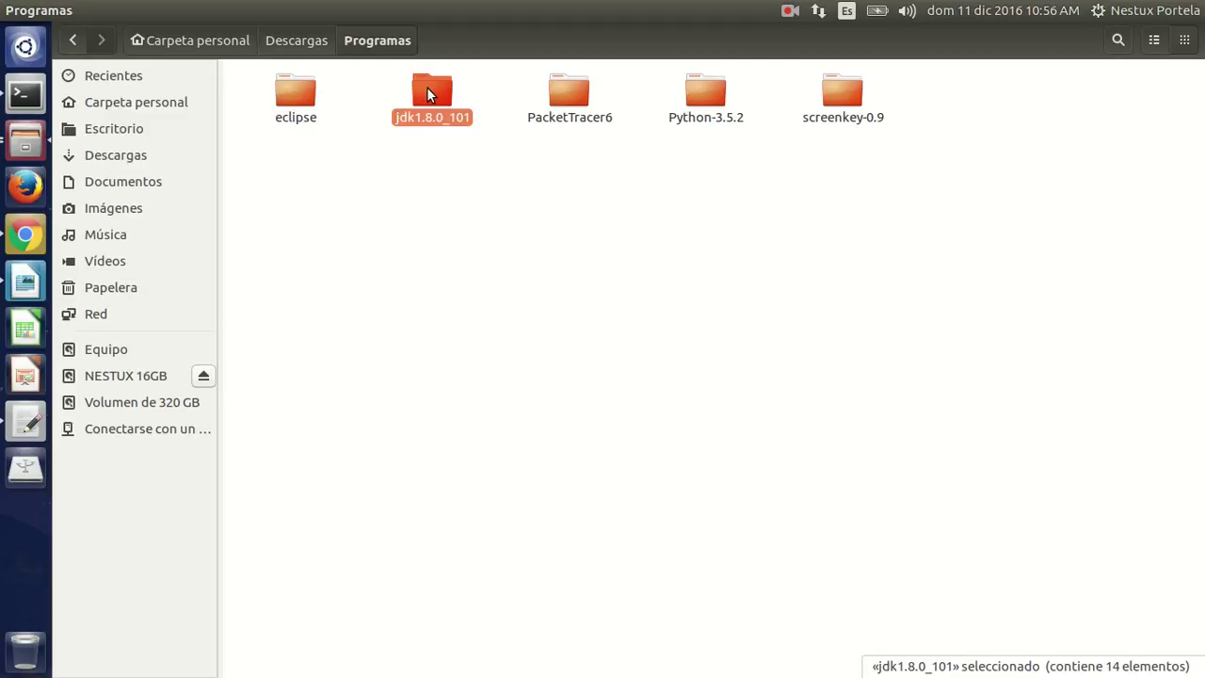
left_click(299, 93)
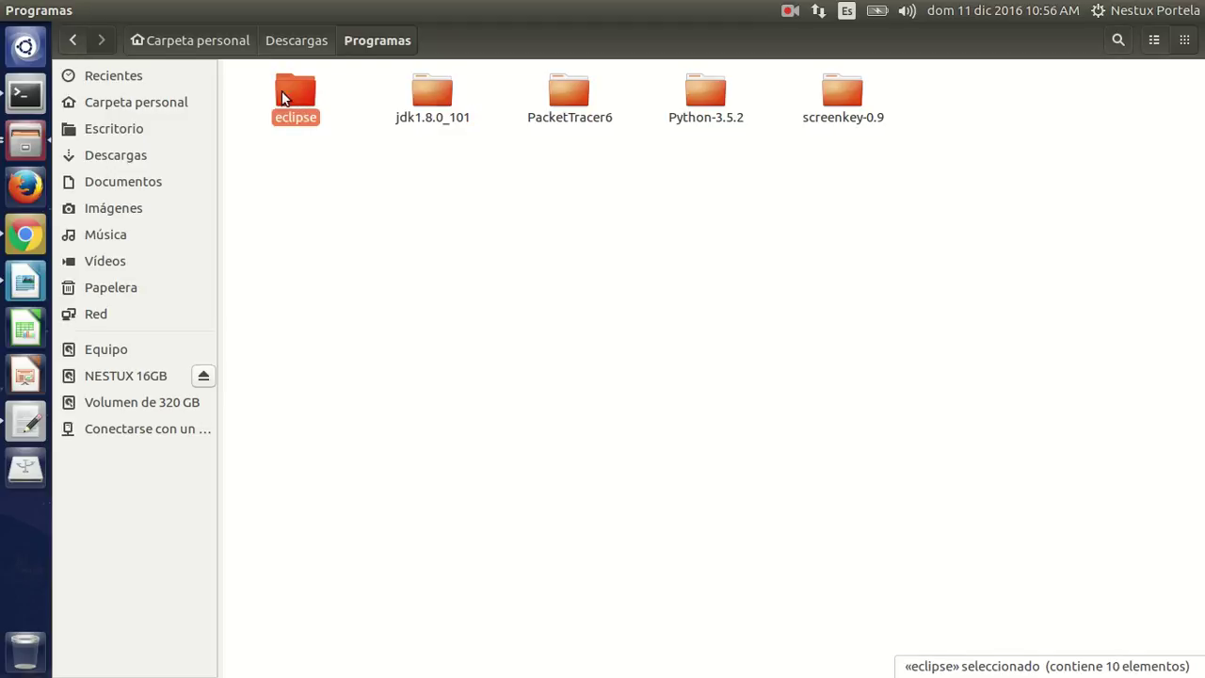
- Switch to the terminal, change to the Descargas/Programas directory and list its contents with ls
left_click(27, 94)
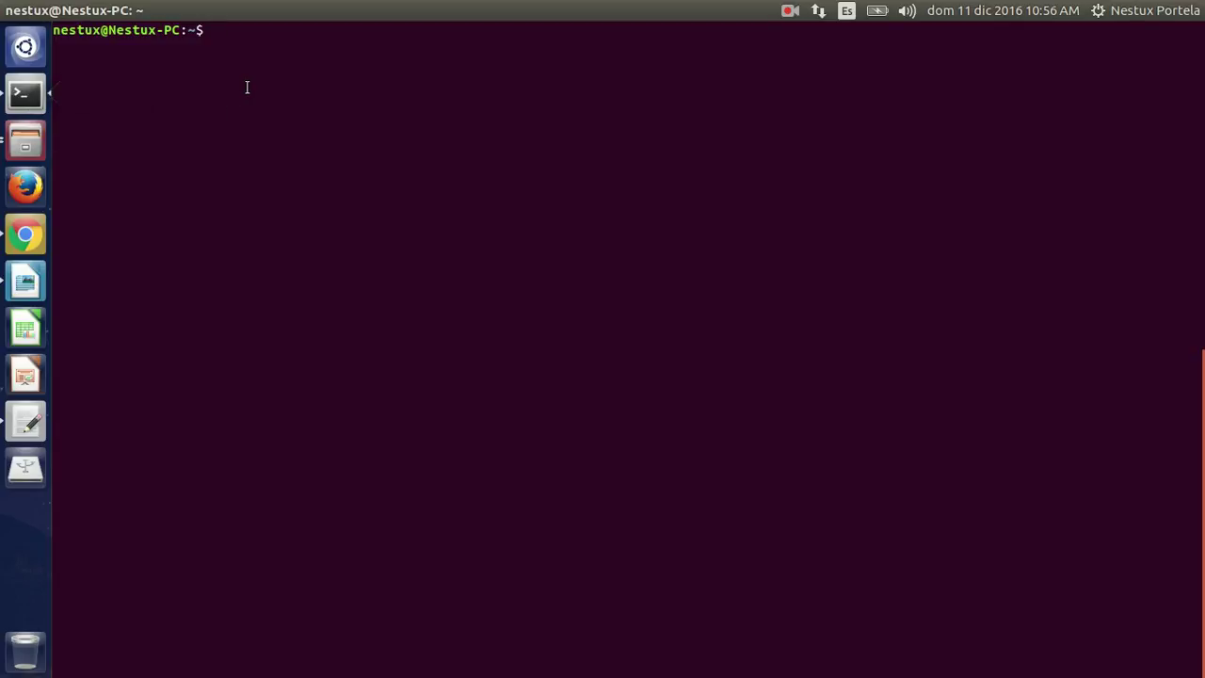
type("cd Des")
key("Tab")
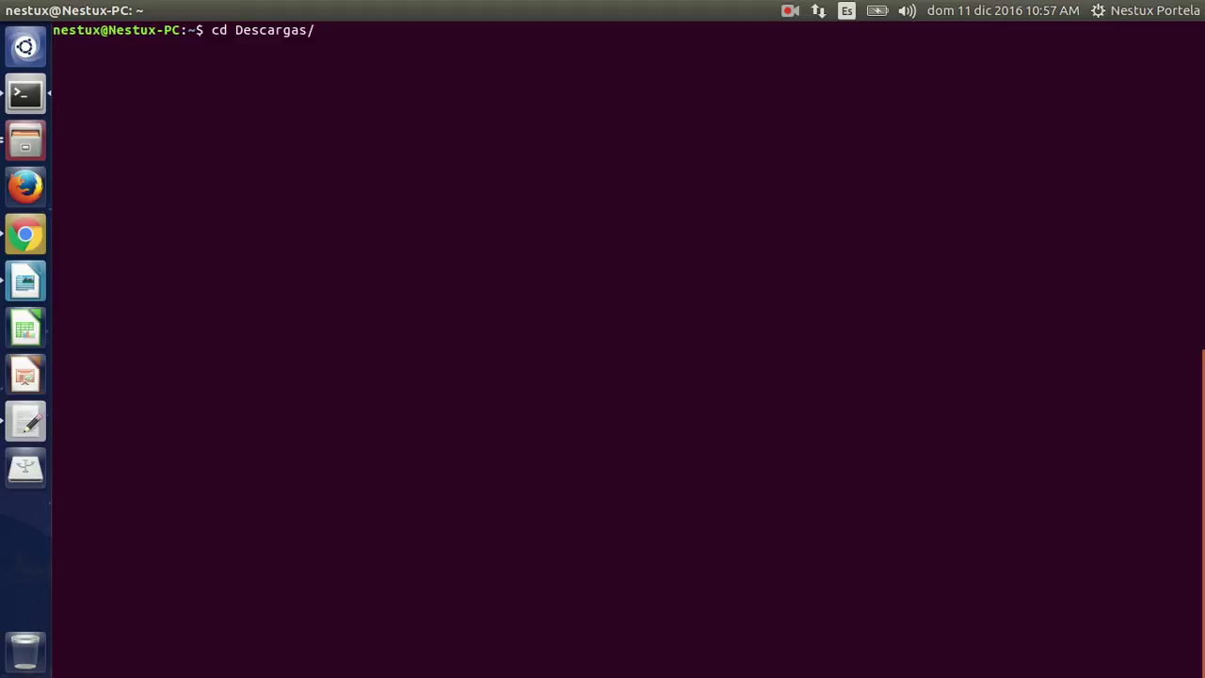
type("Pro")
key("Tab")
key("alt+Tab")
key("alt+Tab")
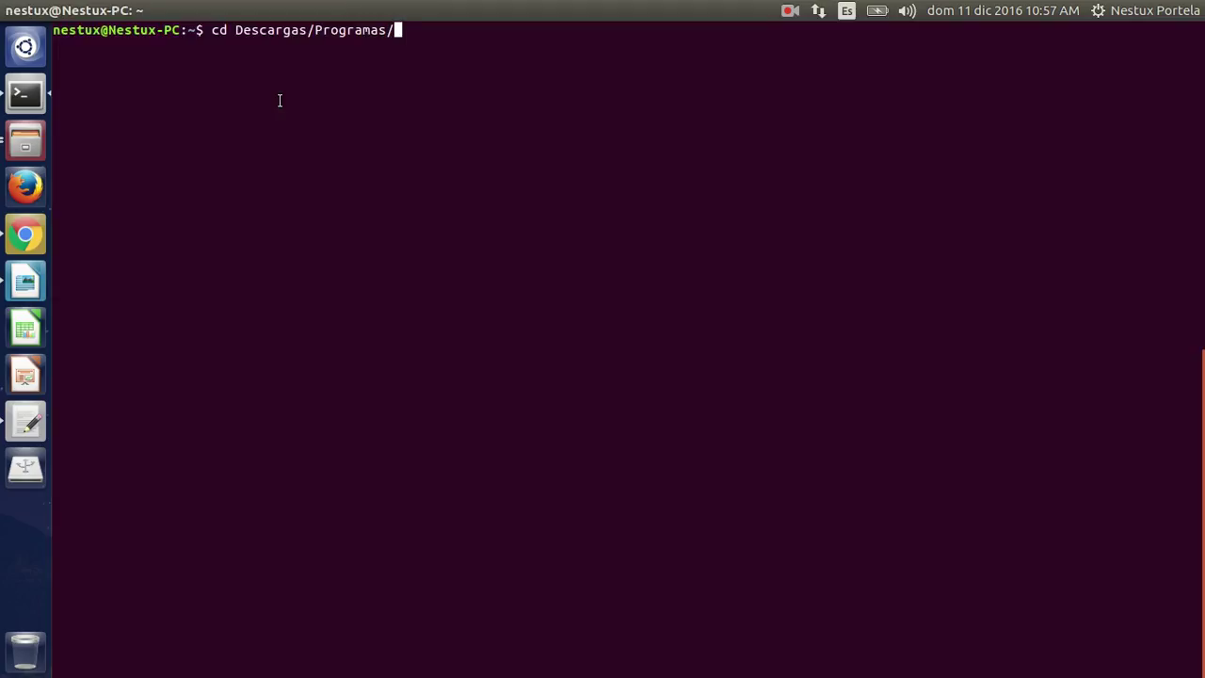
key("Return")
type("ls")
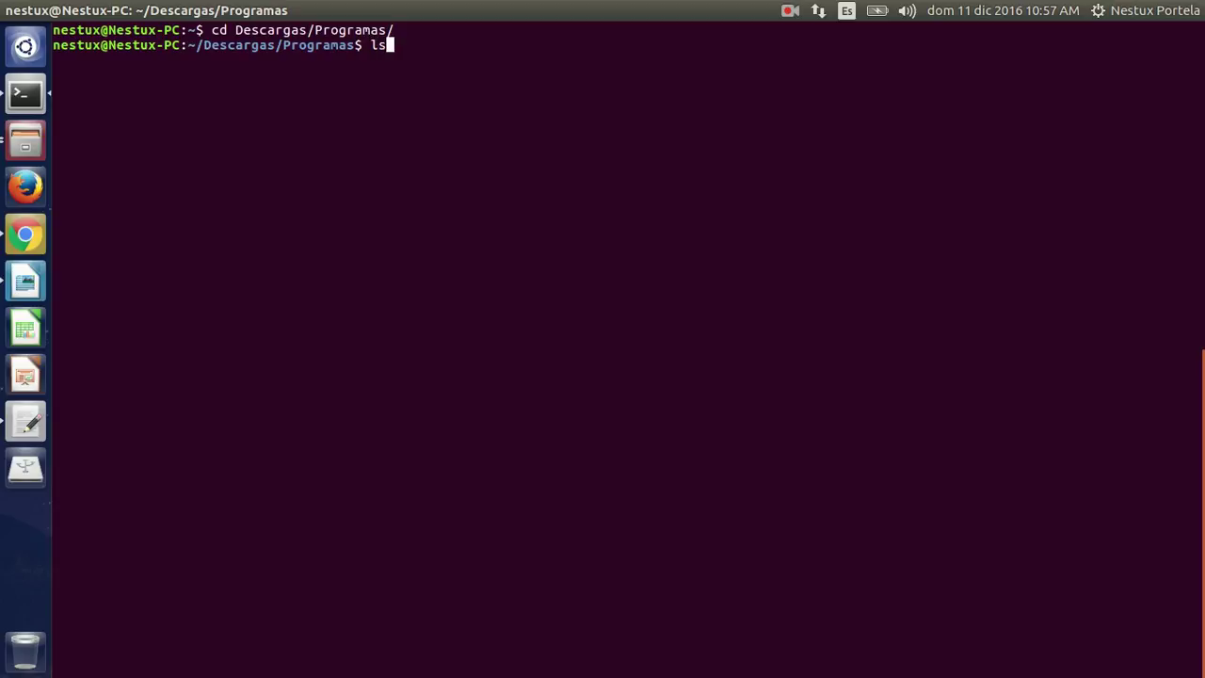
key("Return")
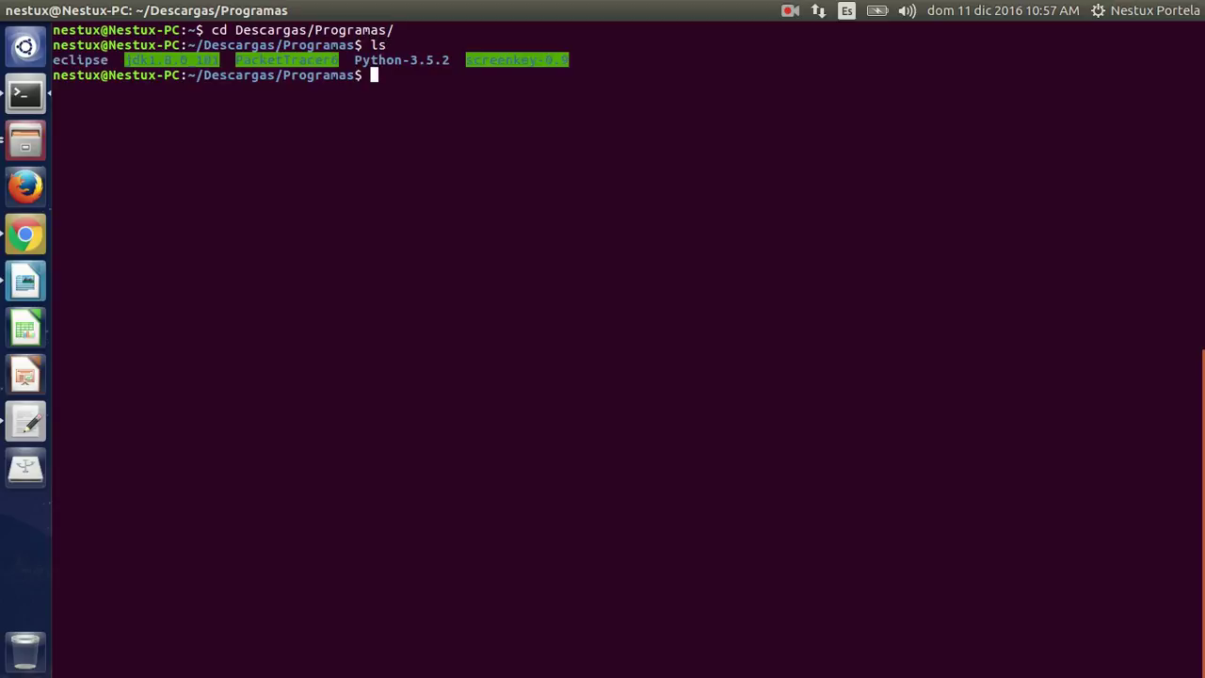
- Compare the eclipse folder in the file manager with the directory listing in the terminal
key("alt+Tab")
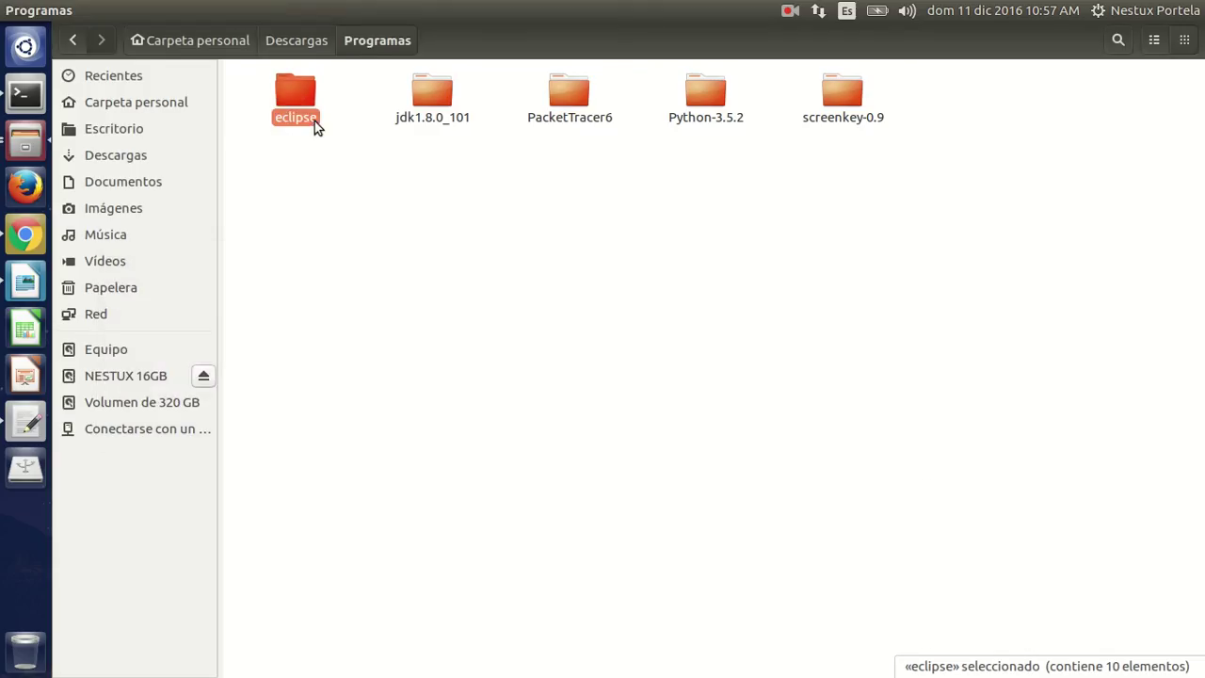
key("alt+Tab")
left_click_drag(118, 60, 53, 60)
left_click(456, 72)
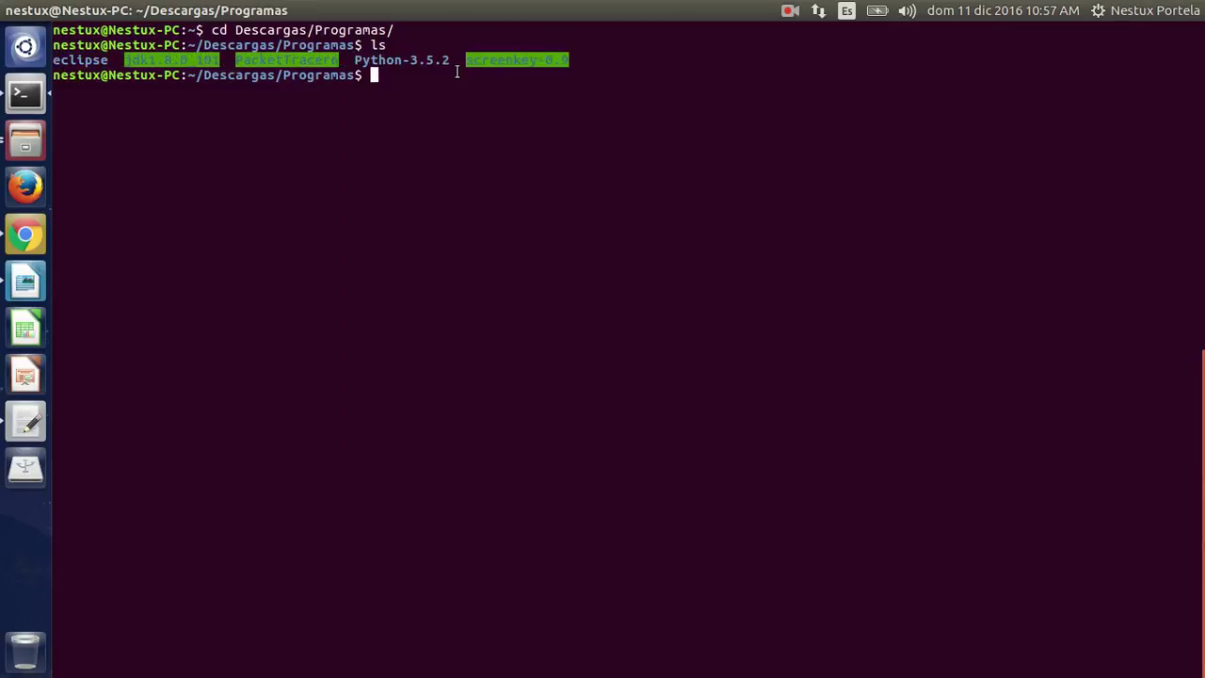
- Grant full permissions recursively on the eclipse folder with sudo chmod -R 777 eclipse/, entering the account password
type("ch")
key("BackSpace")
key("BackSpace")
type("shd")
key("BackSpace")
key("BackSpace")
type("udo chmod ")
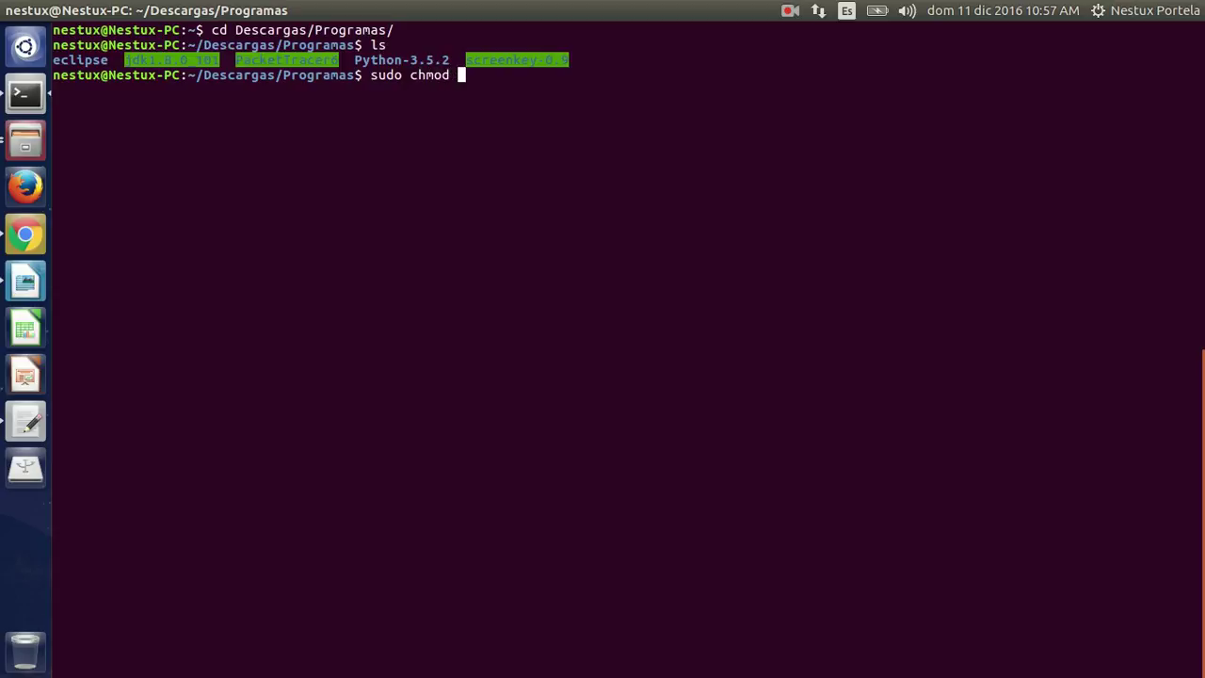
type("-R 777 eclipse")
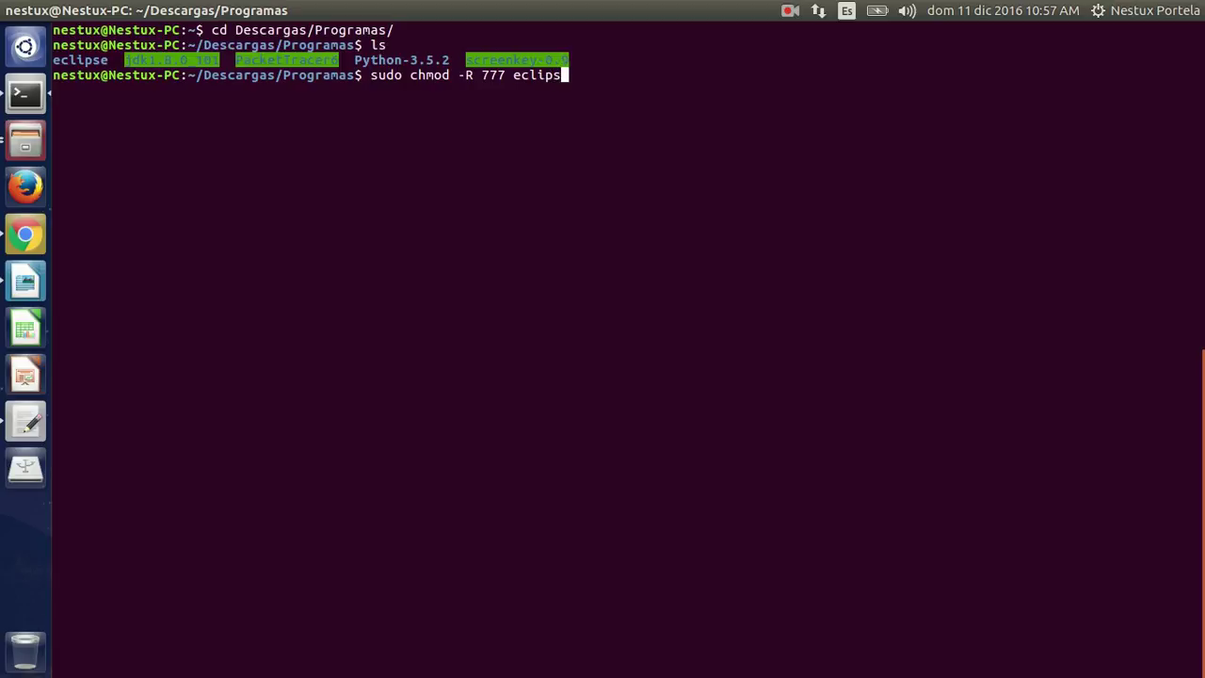
key("BackSpace")
key("BackSpace")
key("Tab")
key("Return")
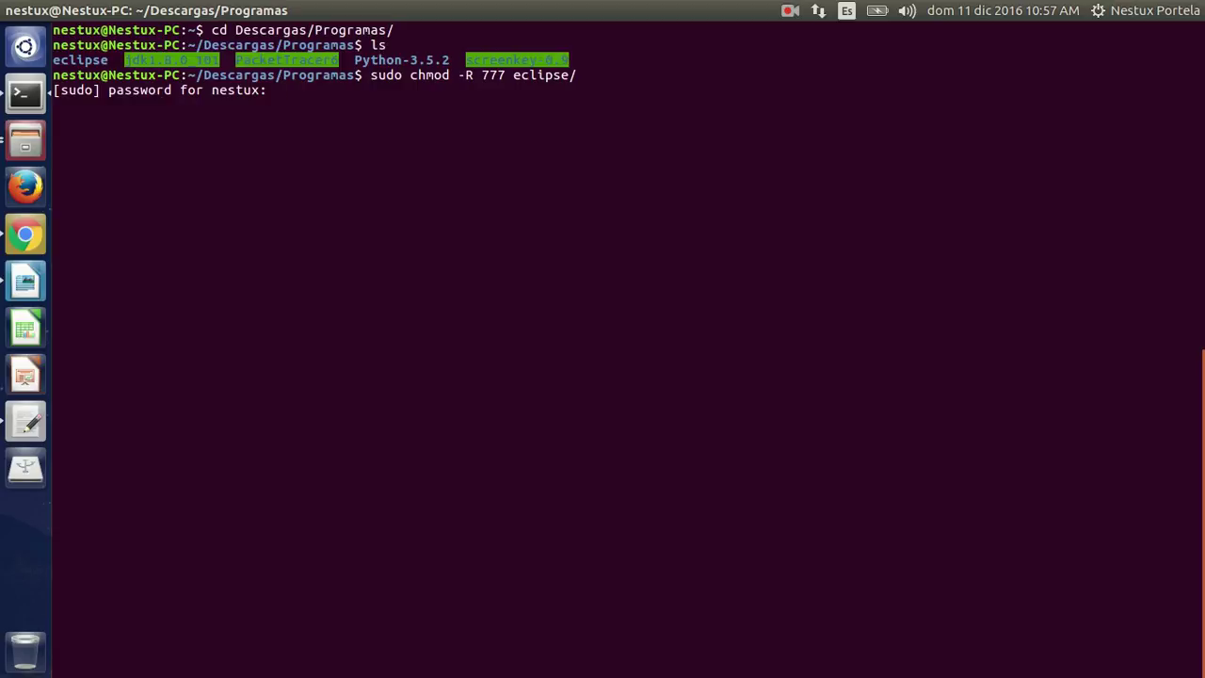
type("**************")
key("Return")
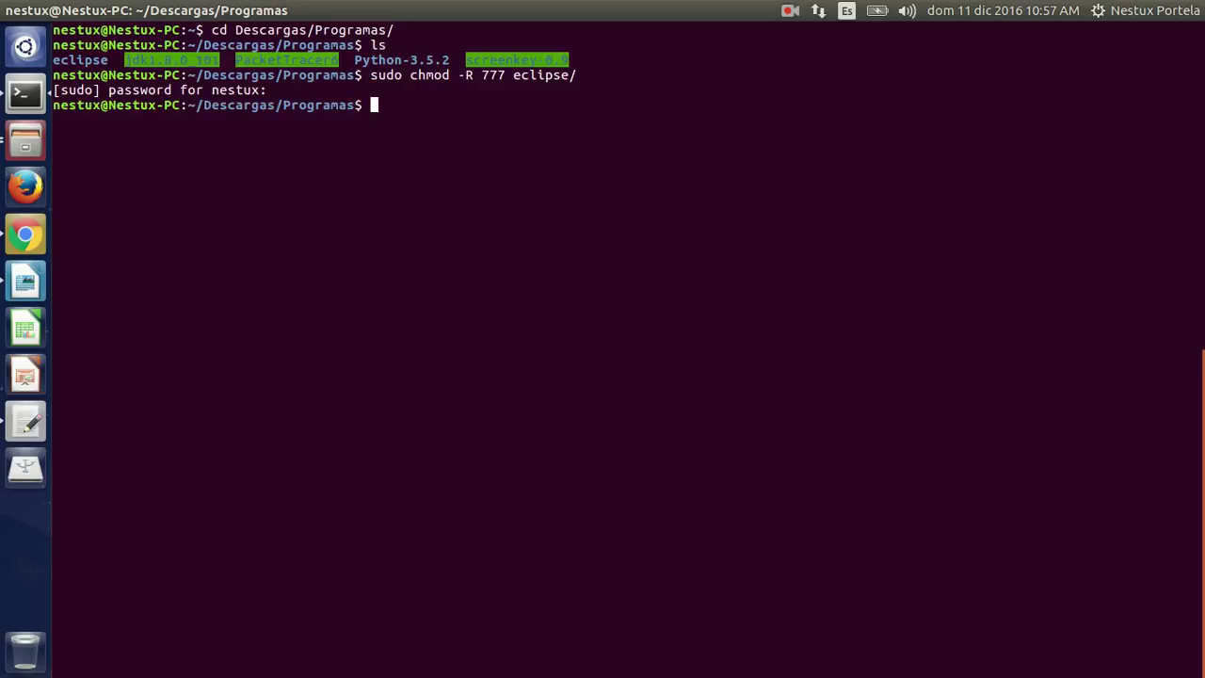
- Switch to the file manager, open the eclipse folder in Programas and run the eclipse executable
key("alt+Tab")
left_click(268, 152)
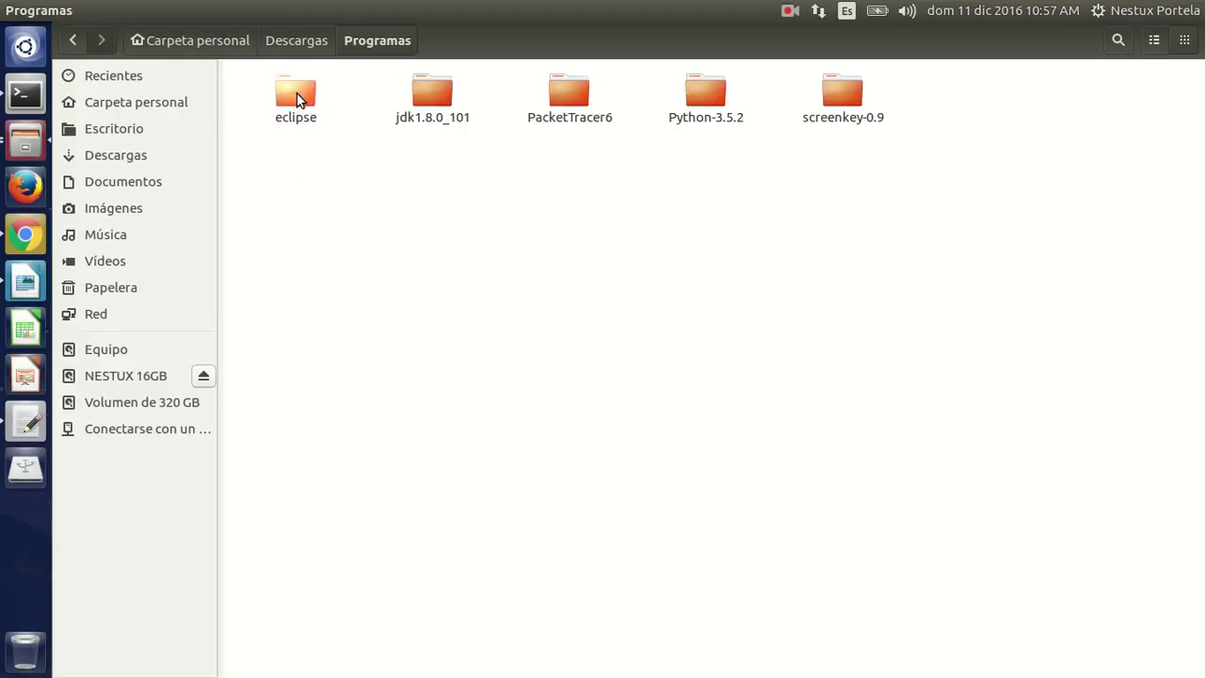
double_click(296, 92)
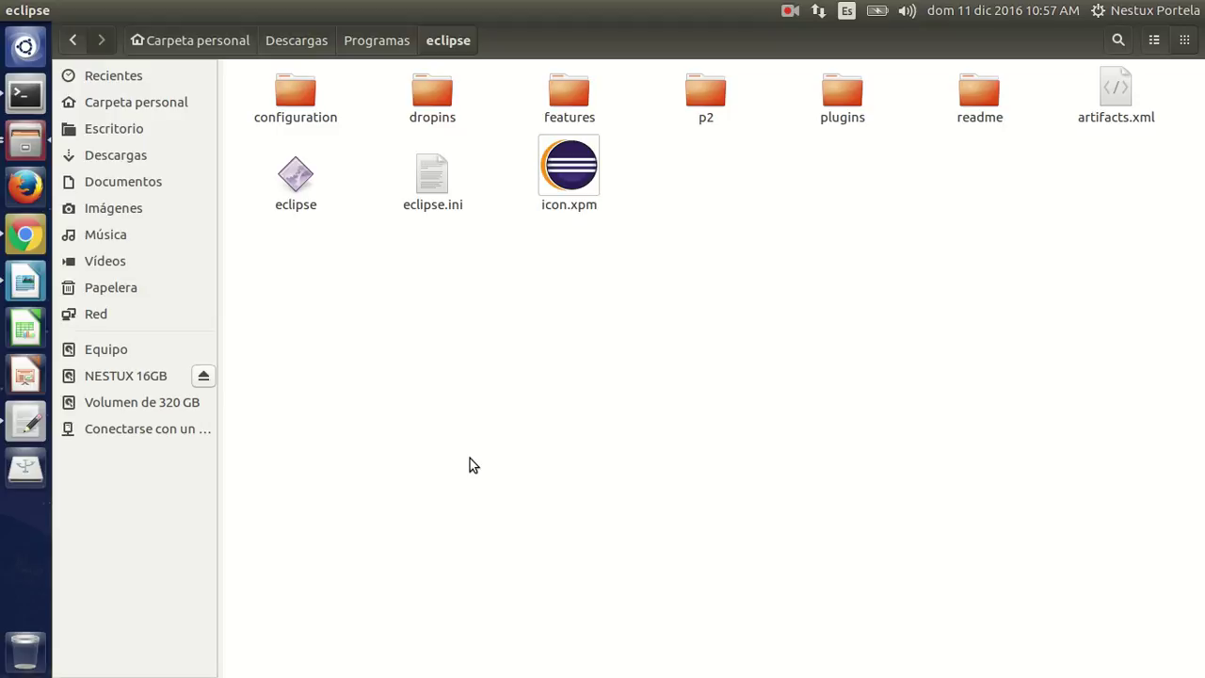
left_click(297, 184)
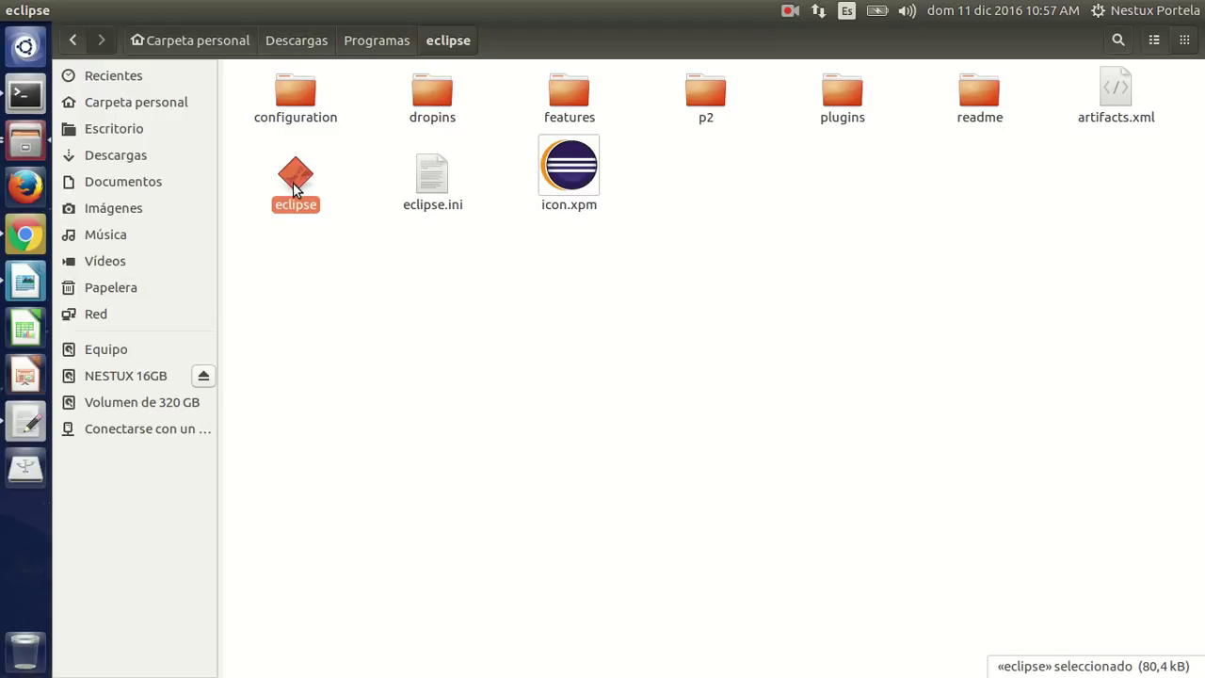
right_click(296, 192)
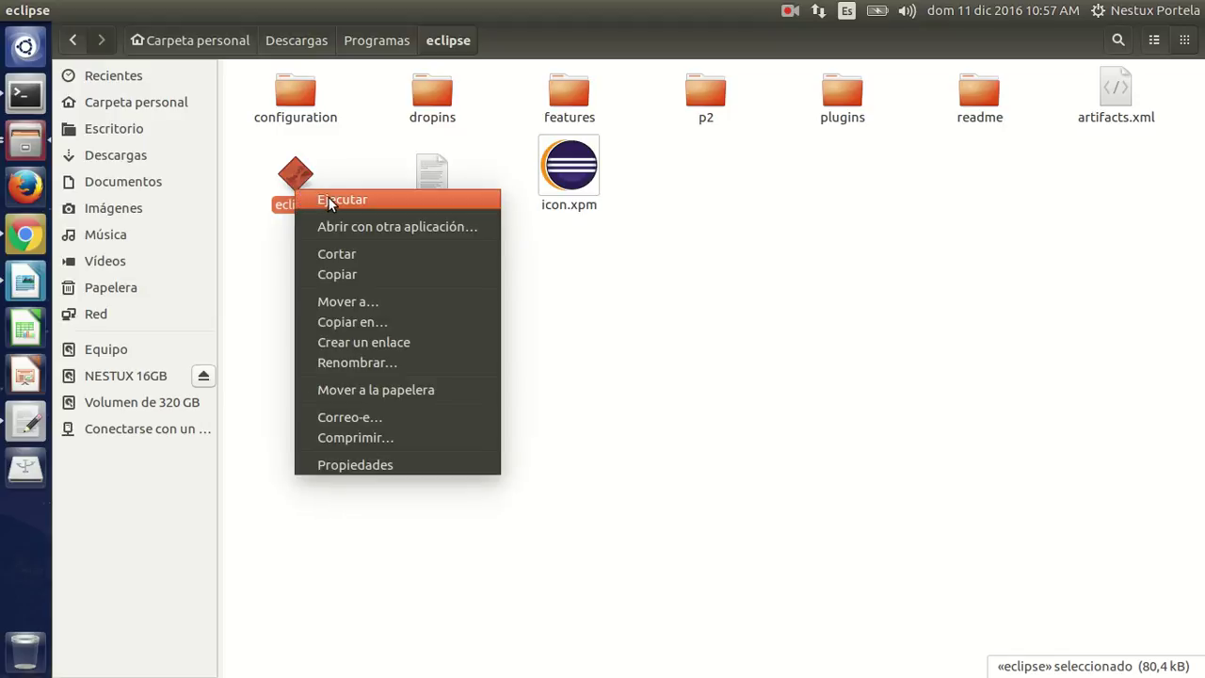
left_click(329, 197)
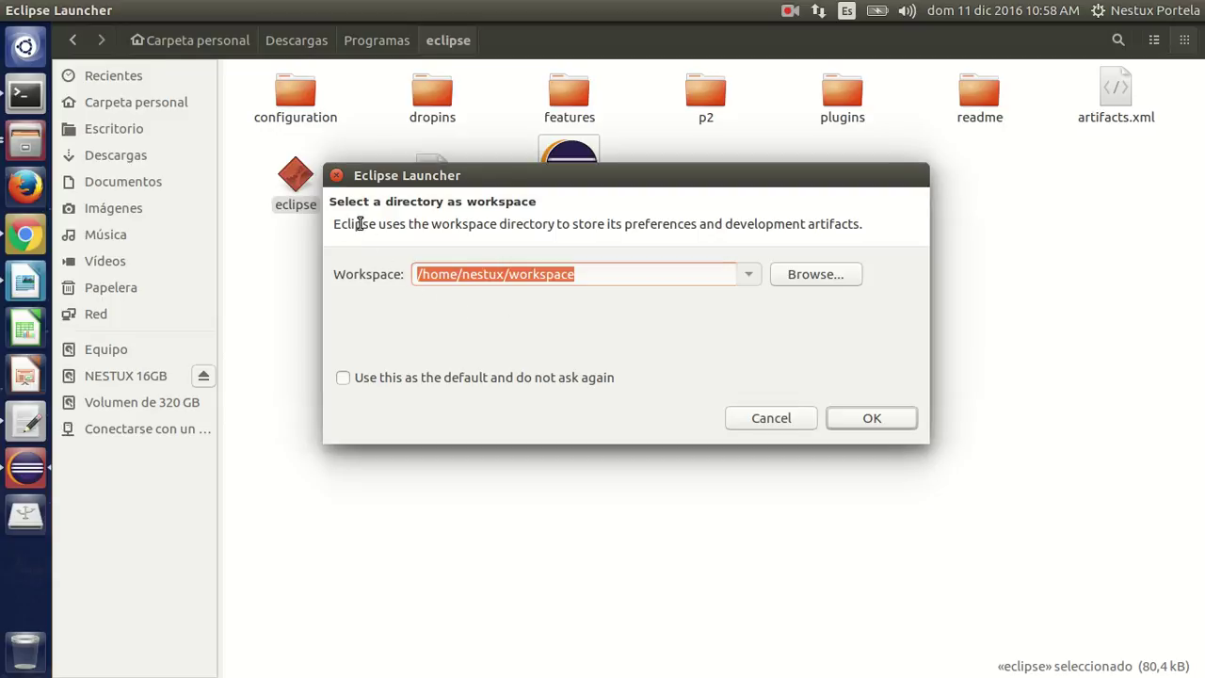
- Accept the proposed workspace directory in the home folder, set as the default without asking again
left_click(578, 274)
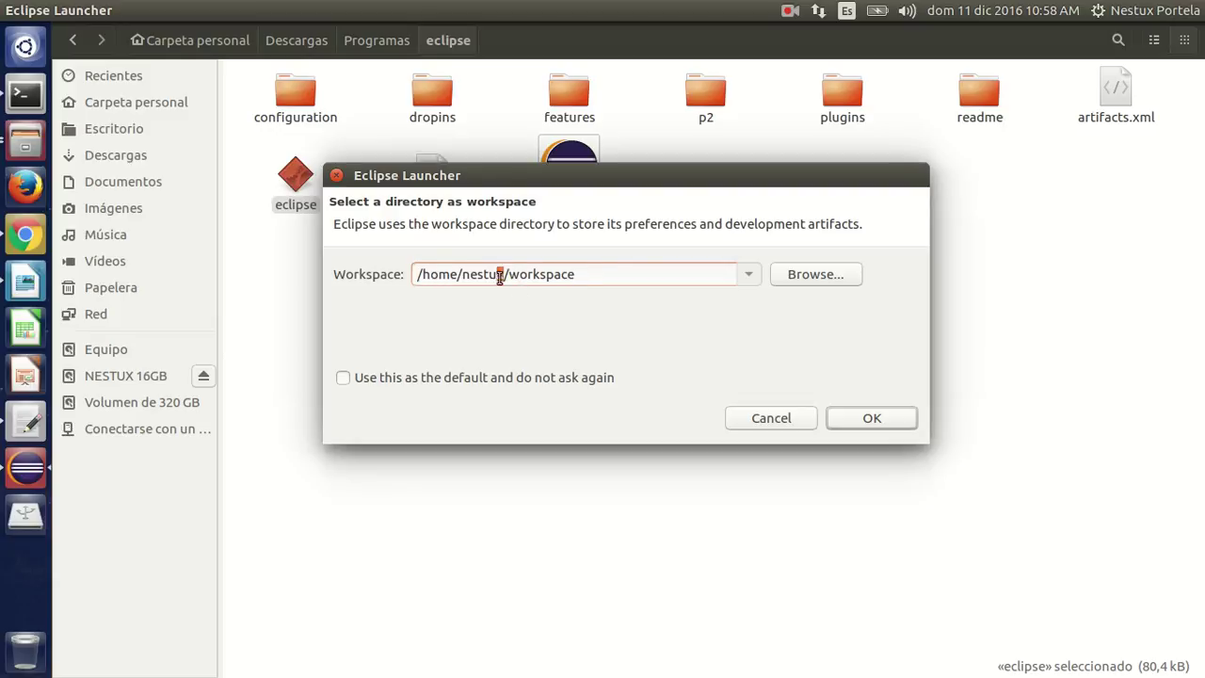
left_click_drag(500, 278, 589, 274)
left_click(589, 271)
left_click(442, 274)
left_click(342, 377)
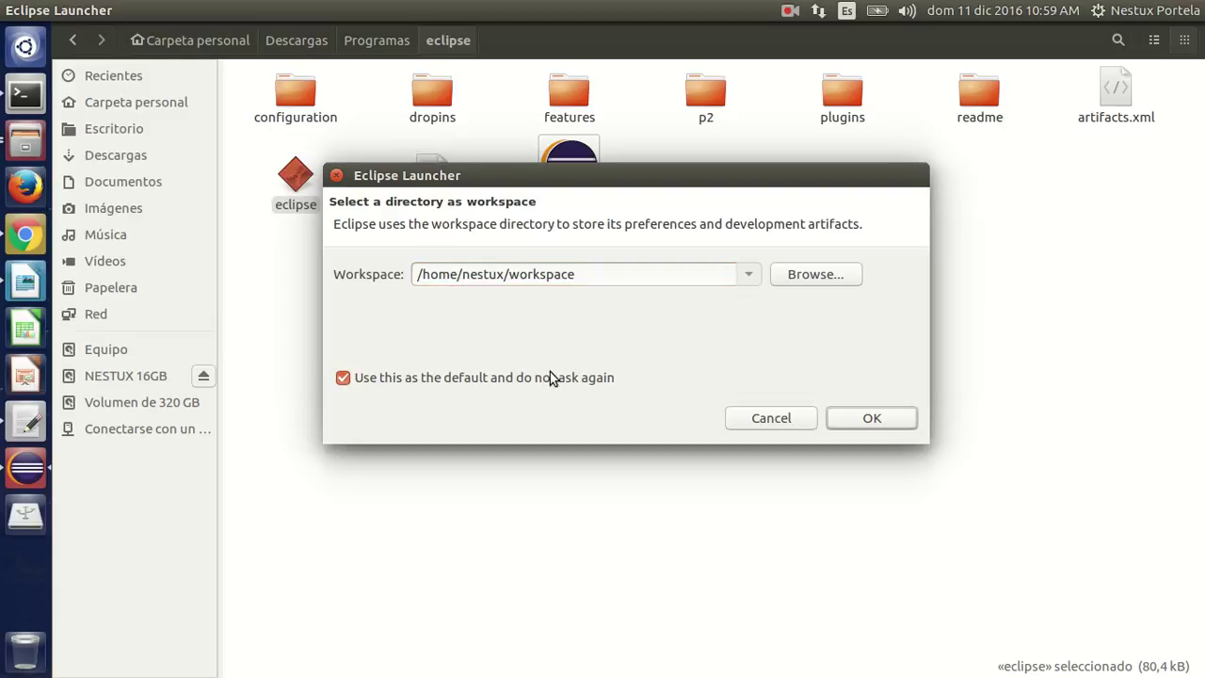
left_click(867, 420)
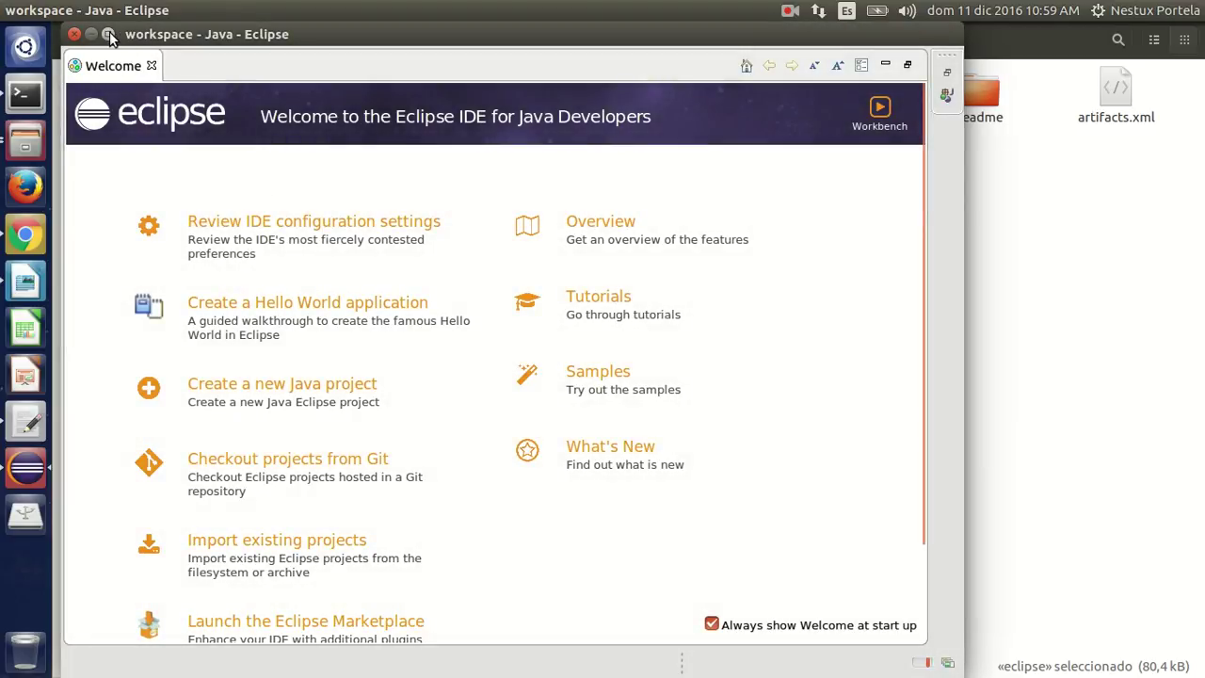
- Maximize the Eclipse window and turn off Always show Welcome at start up
left_click(109, 35)
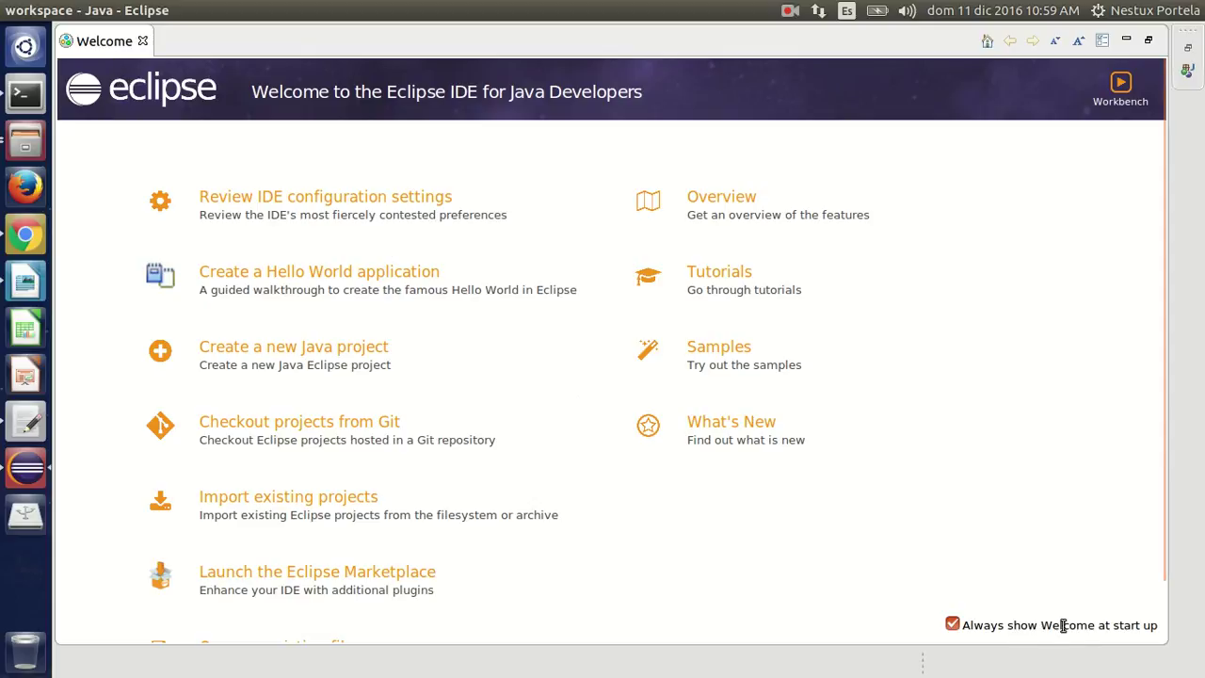
left_click(951, 624)
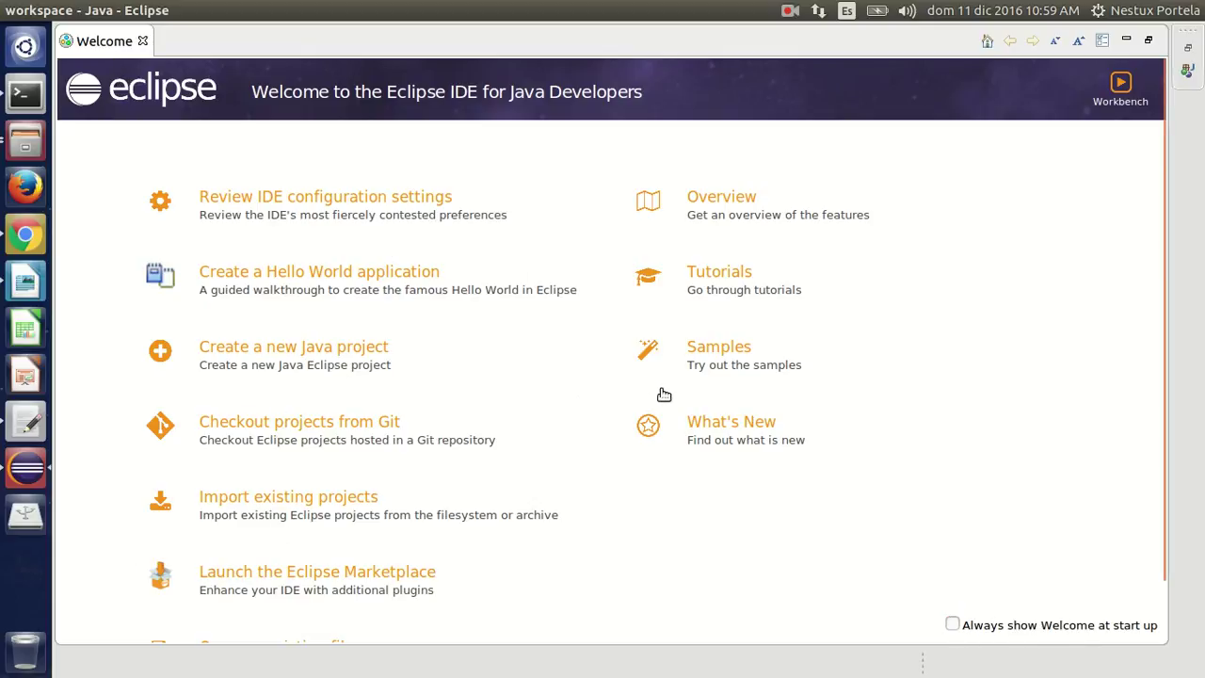
- Keep Eclipse in the Ubuntu launcher and move its icon directly above the text editor
right_click(20, 474)
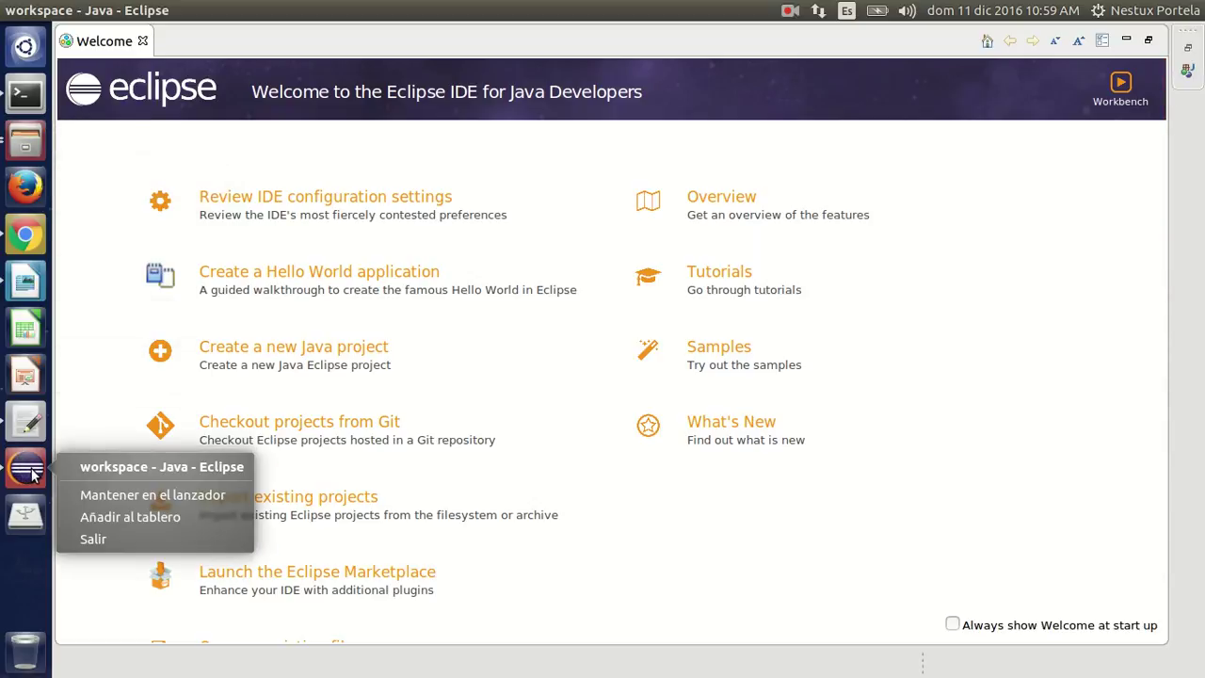
left_click(88, 496)
left_click_drag(30, 475, 25, 428)
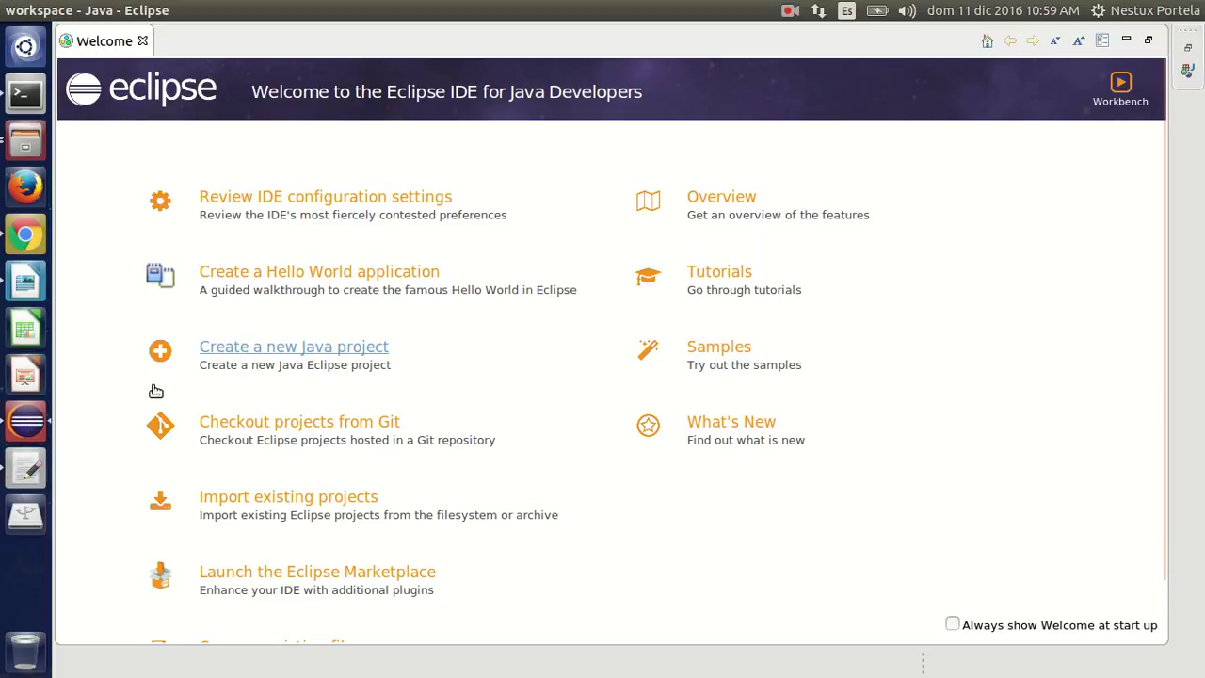
left_click(22, 429)
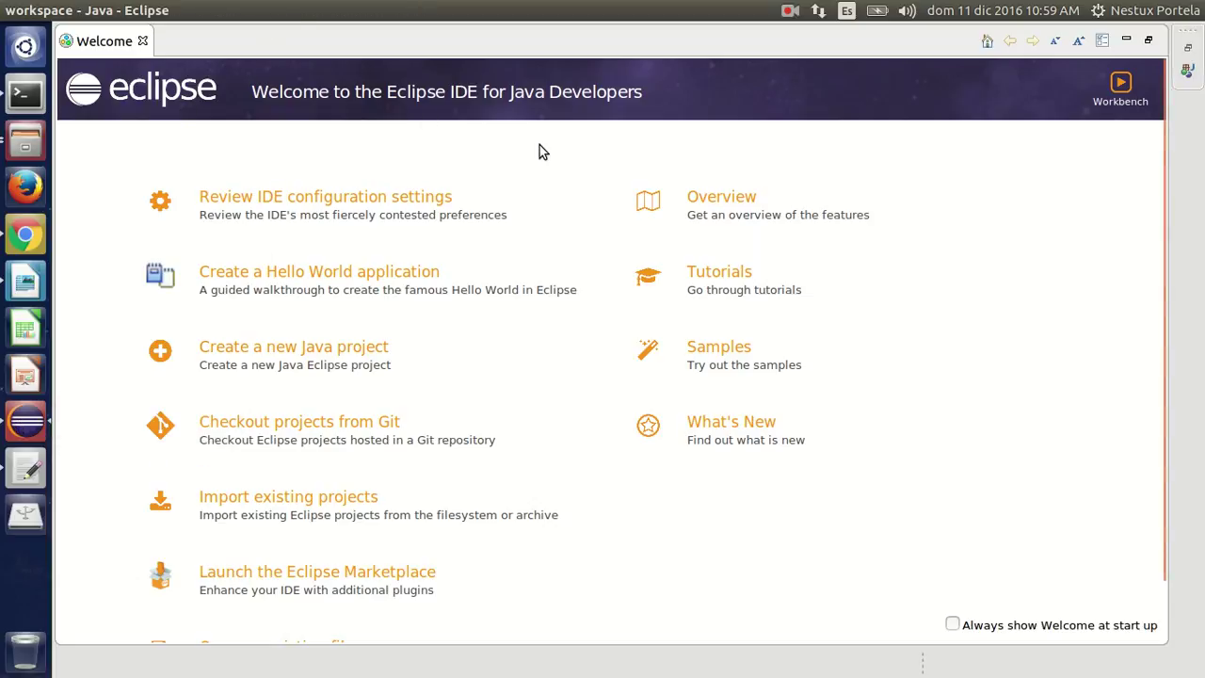
- Close the Welcome page and open the new Java project dialog to check the available execution environment JREs
left_click(142, 42)
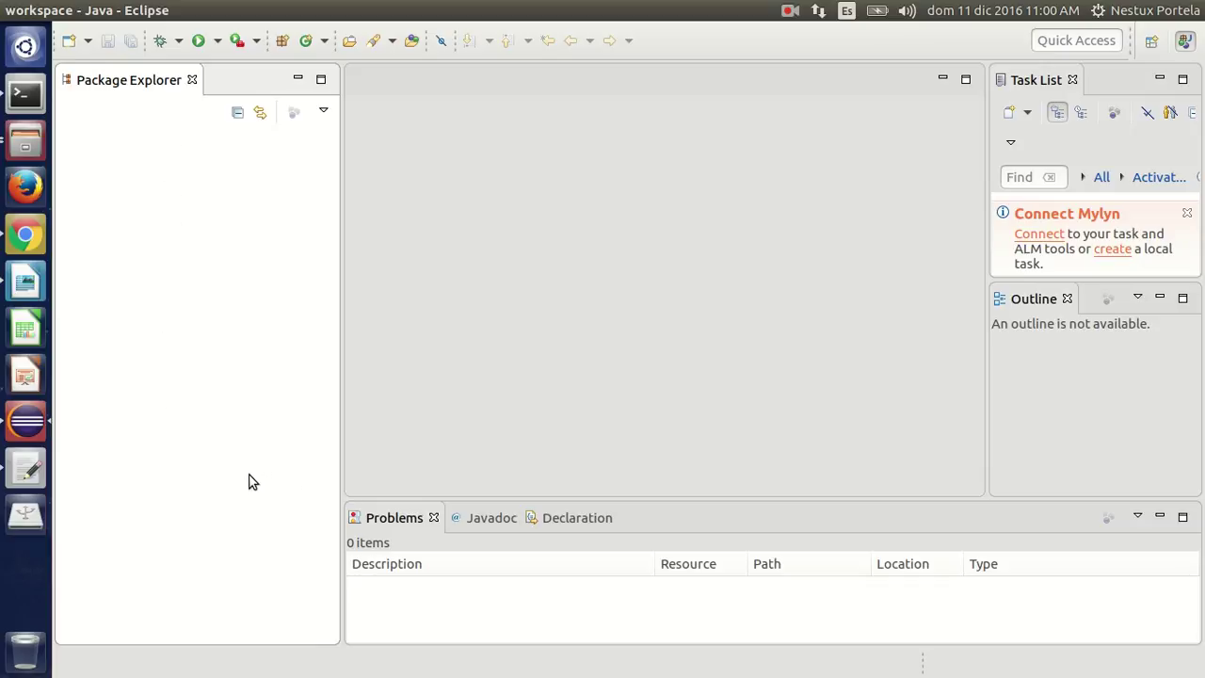
left_click(73, 10)
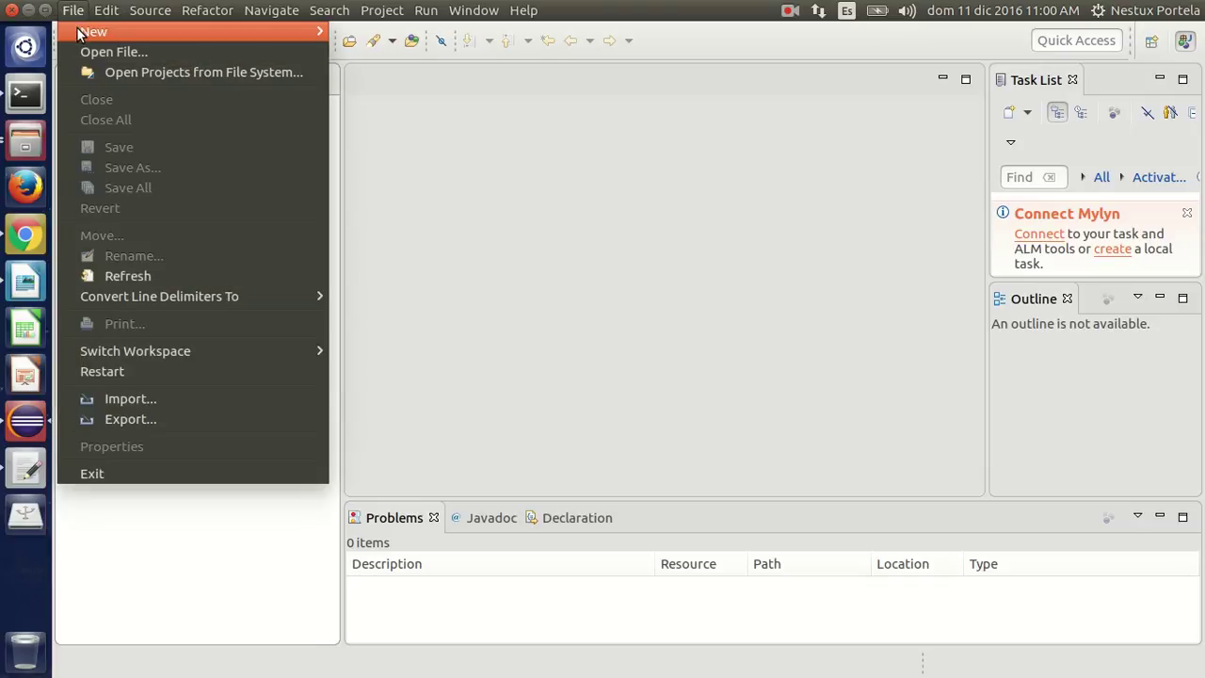
mouse_move(129, 27)
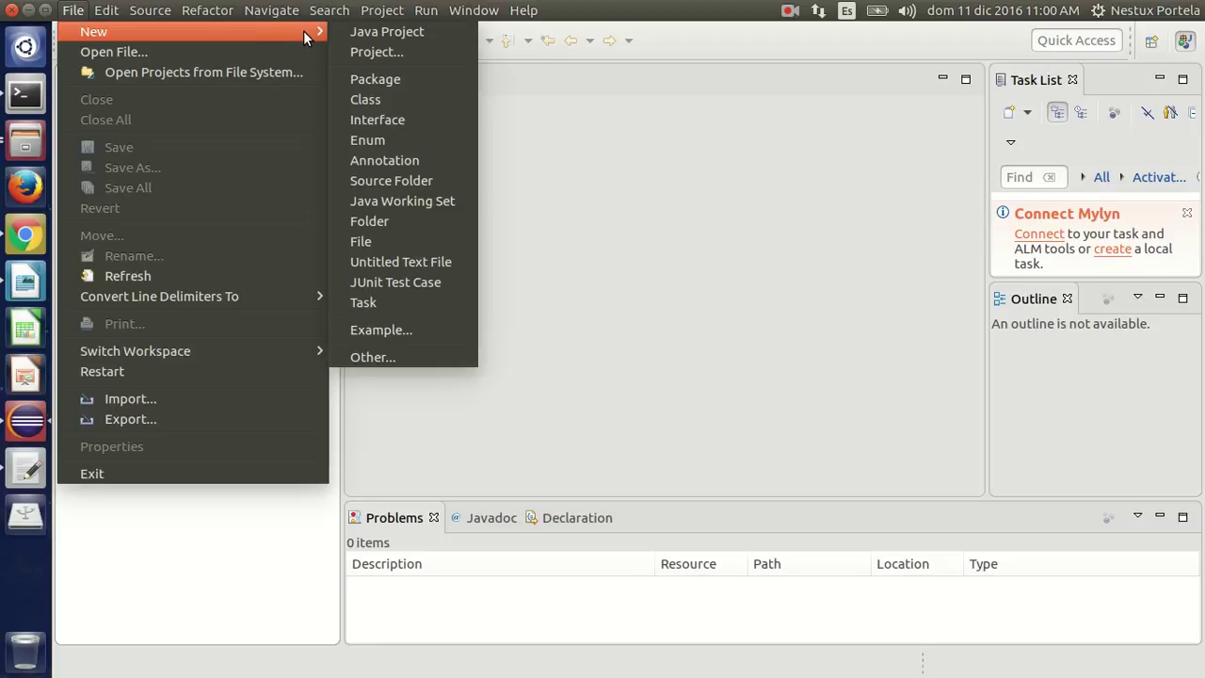
left_click(364, 32)
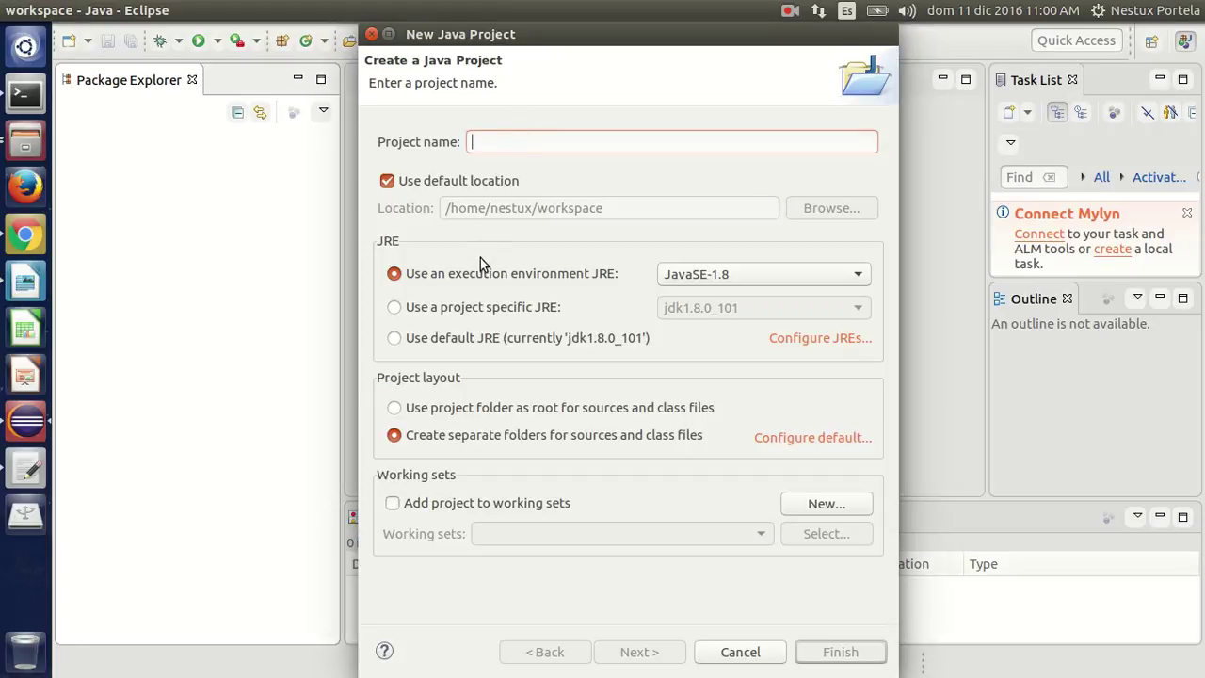
left_click(683, 275)
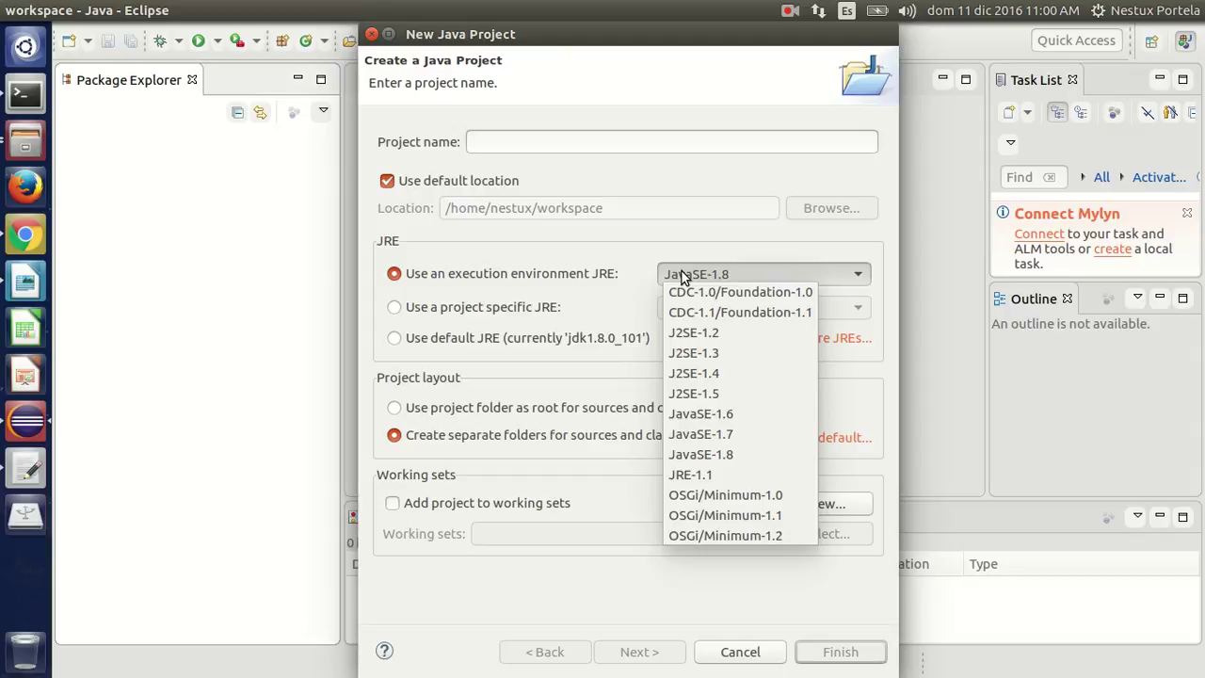
left_click(680, 274)
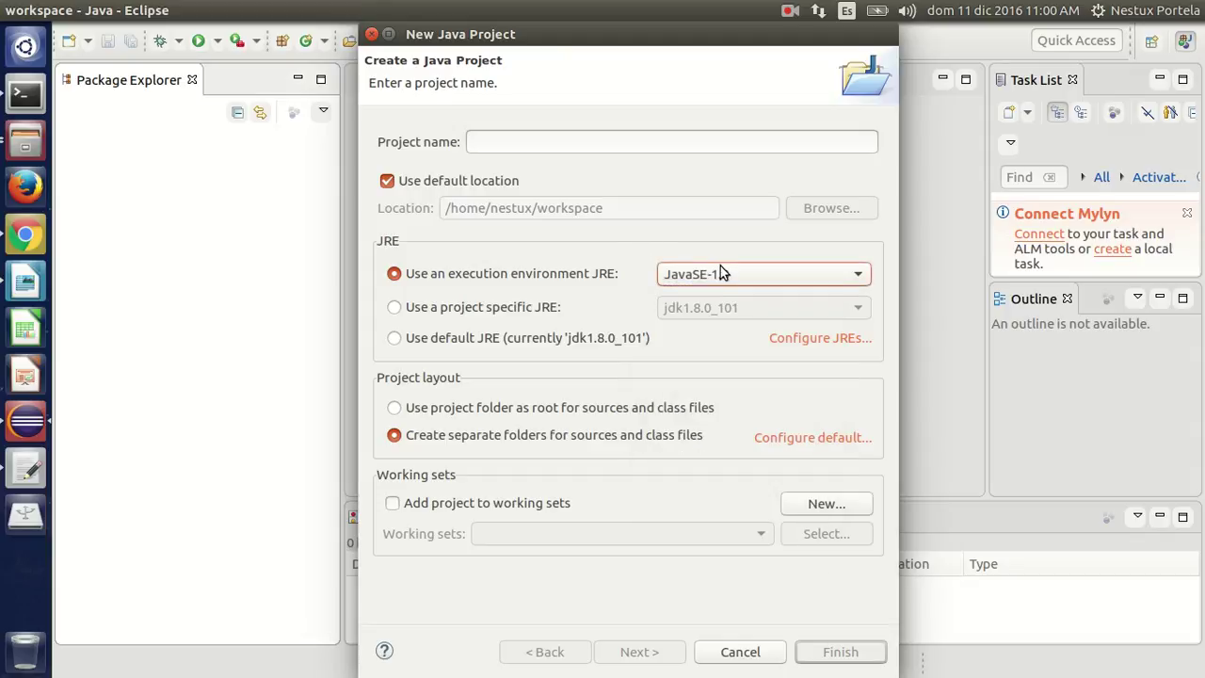